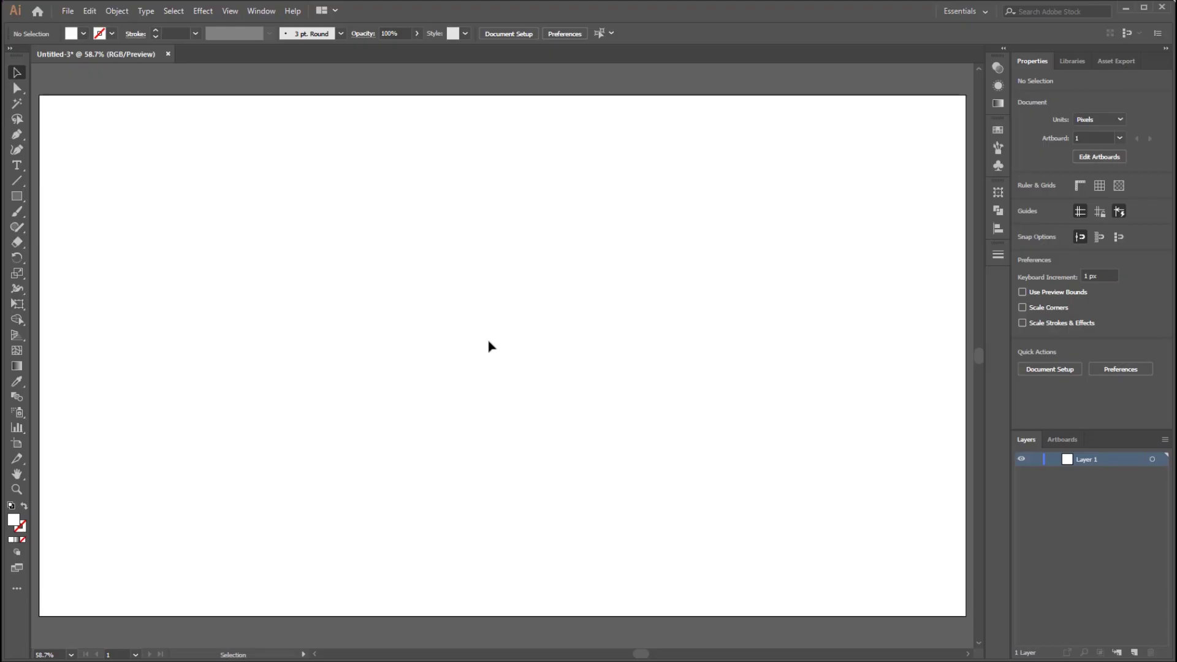
Add the Fish 1 symbol from the Nature library and activate the Symbol Sprayer tool.
{"action": "left_click", "coordinate": [991, 170]}
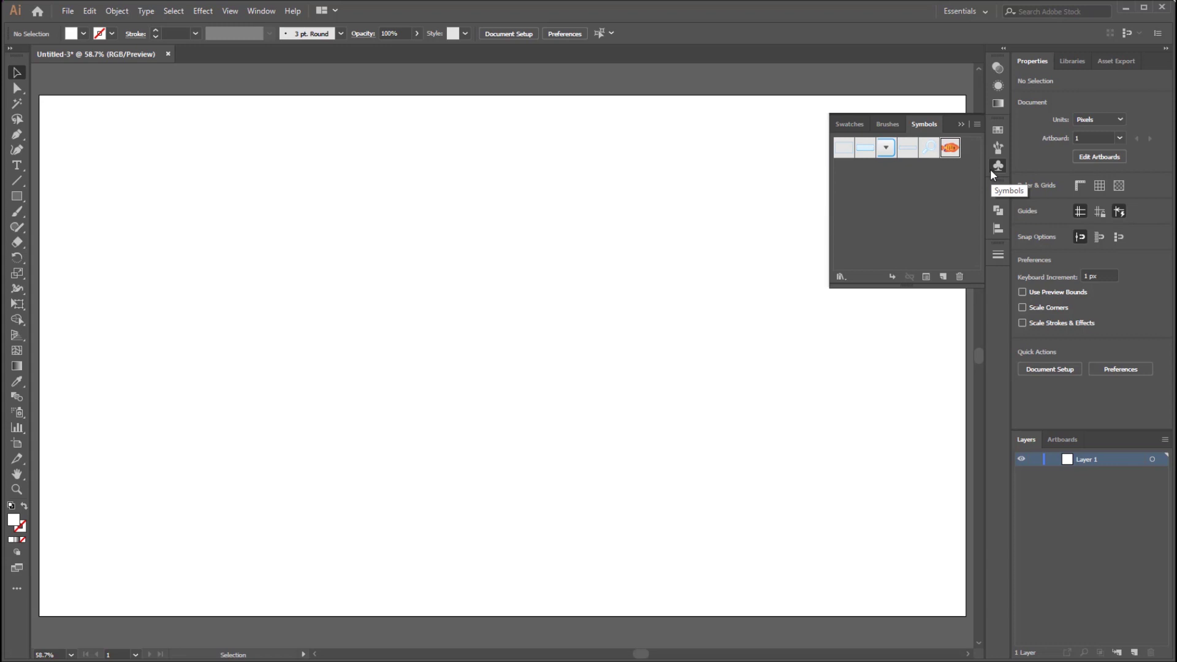
{"action": "left_click", "coordinate": [252, 11]}
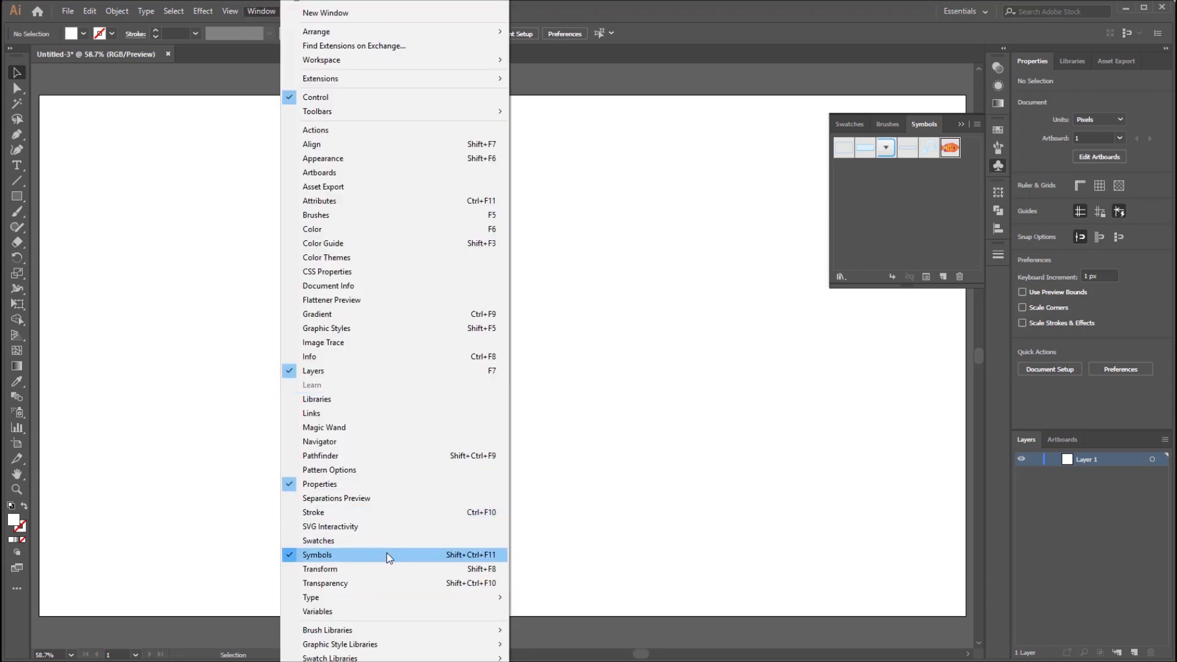
{"action": "left_click", "coordinate": [884, 236]}
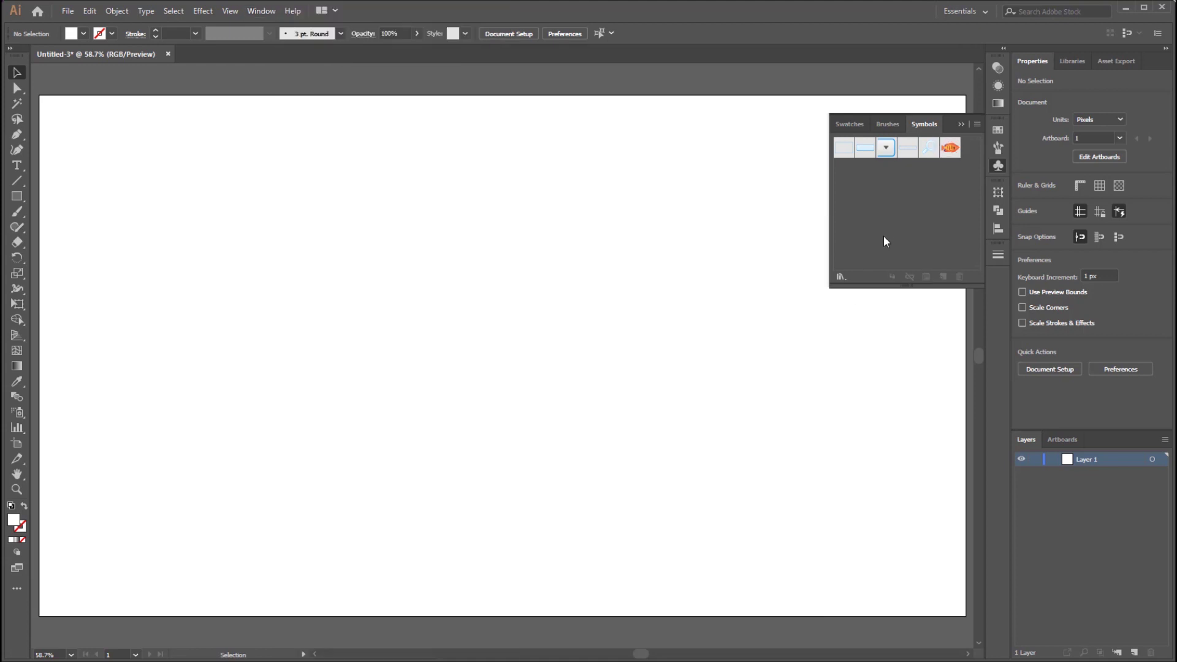
{"action": "left_click", "coordinate": [841, 277]}
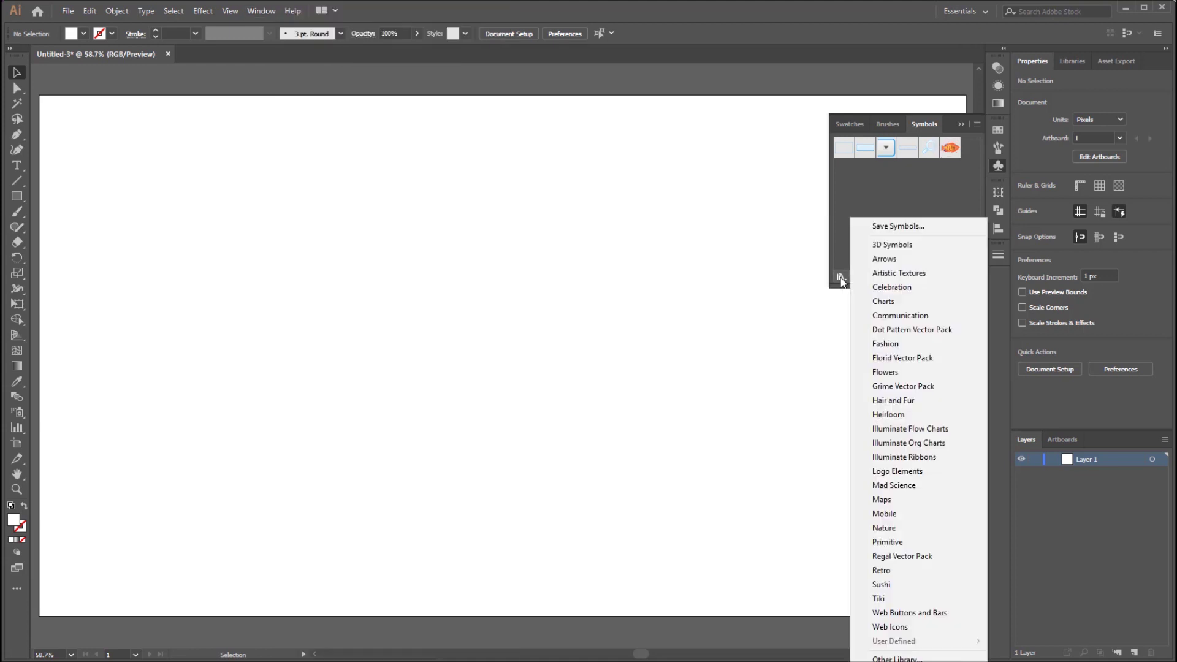
{"action": "left_click", "coordinate": [907, 528]}
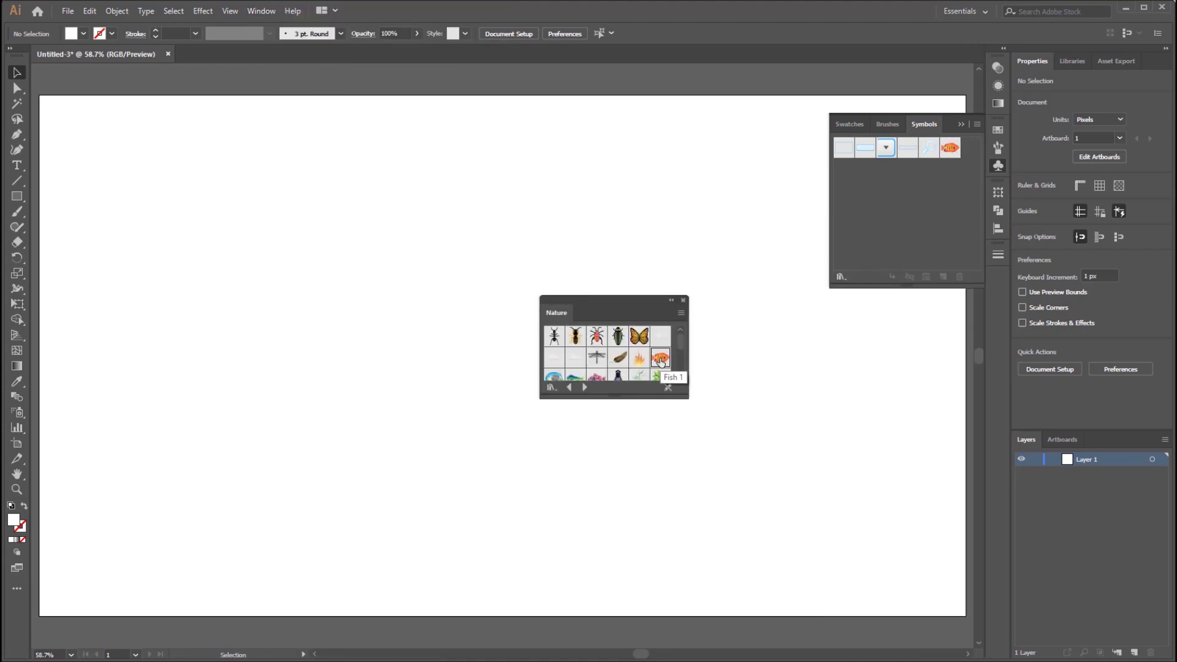
{"action": "left_click", "coordinate": [684, 300]}
{"action": "left_click", "coordinate": [950, 150]}
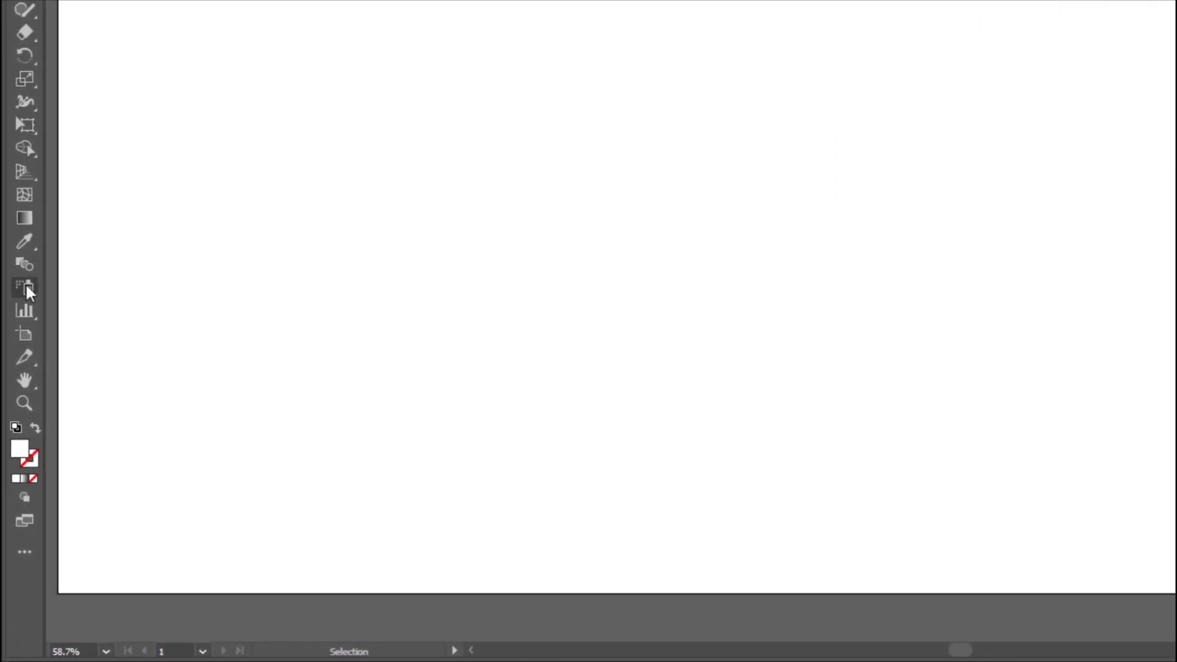
{"action": "left_click", "coordinate": [27, 288]}
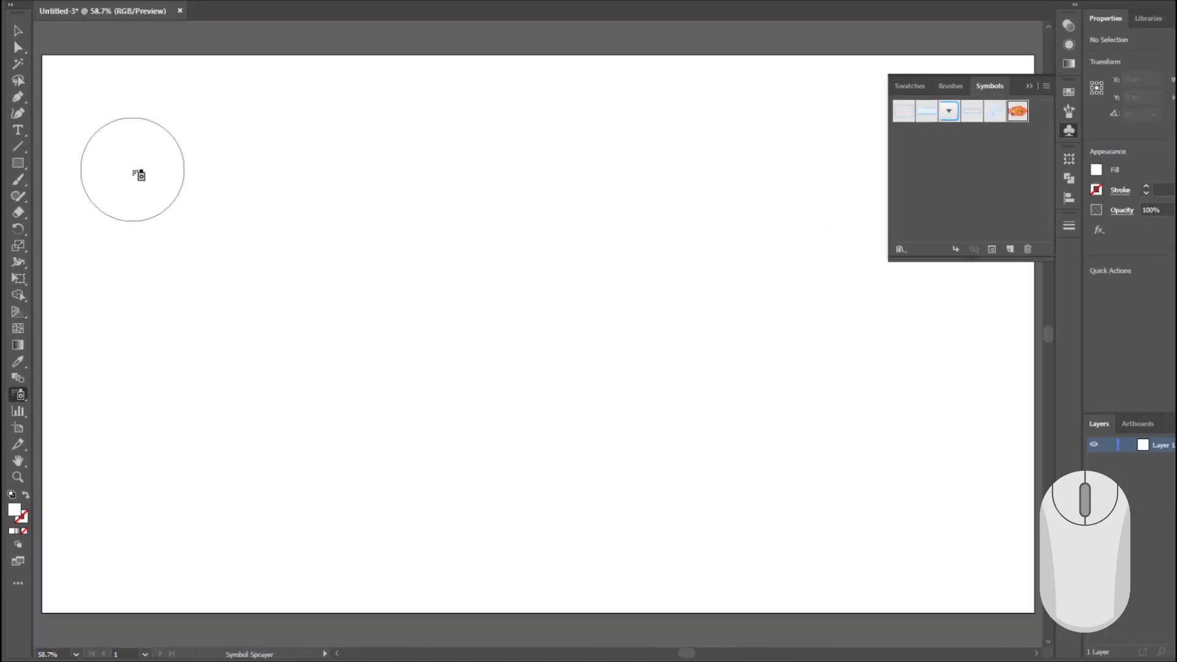
Spray one row of Fish 1 symbols across the top of the artboard and another lower down.
{"action": "left_click_drag", "start_coordinate": [132, 201], "coordinate": [956, 206]}
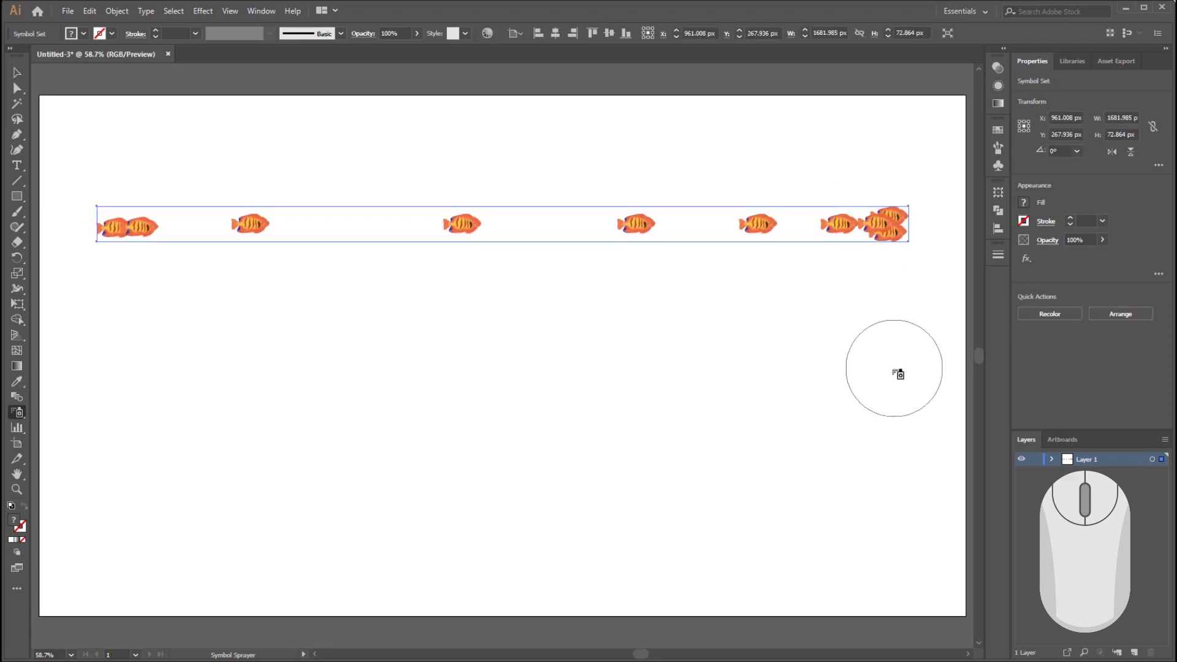
{"action": "mouse_move", "coordinate": [896, 376]}
{"action": "left_mouse_down"}
{"action": "mouse_move", "coordinate": [614, 388]}
{"action": "mouse_move", "coordinate": [128, 388]}
{"action": "left_mouse_up"}
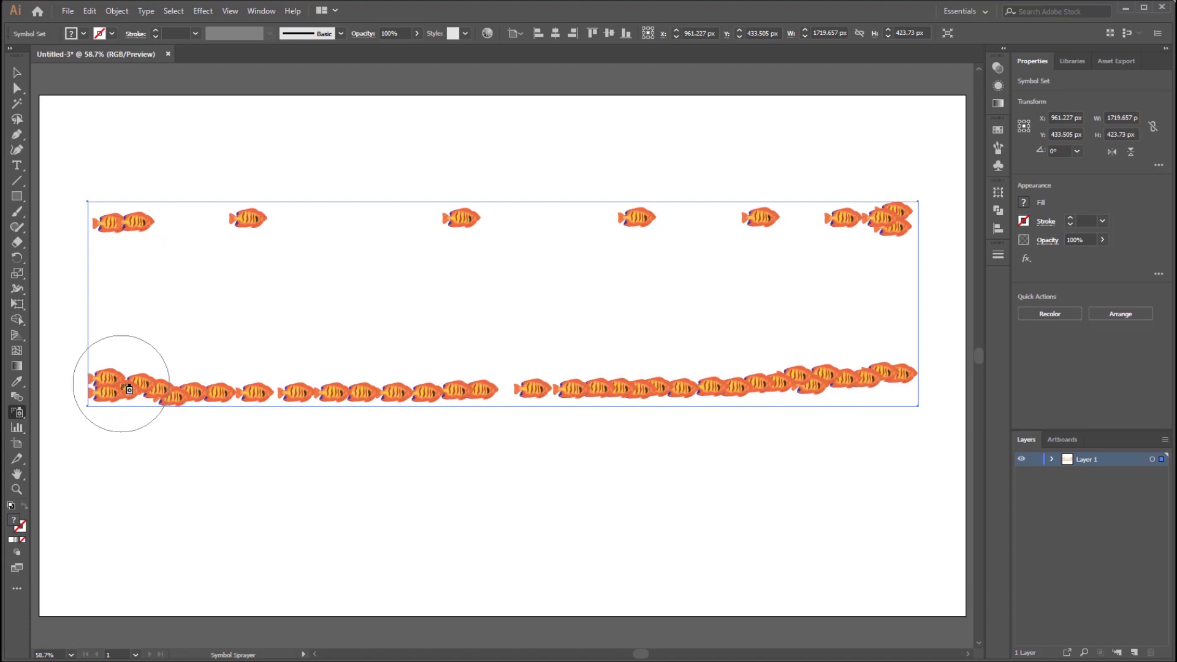
{"action": "double_click", "coordinate": [17, 415]}
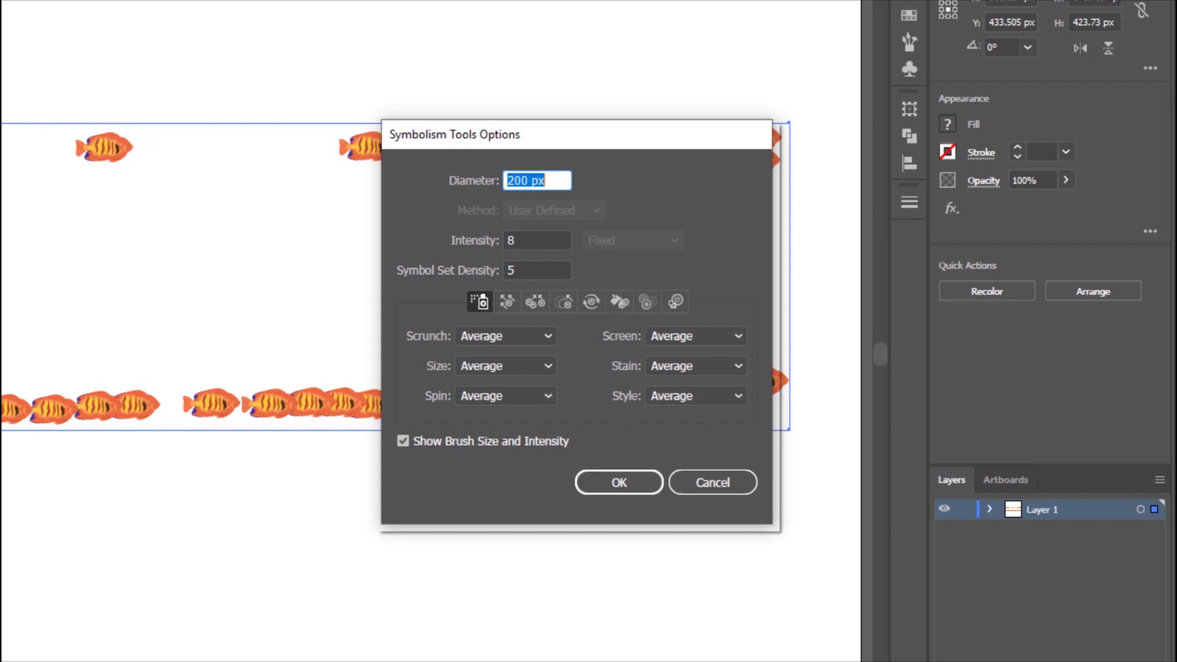
Review the Symbol Sprayer's Diameter, Intensity and Density settings, then cancel without changes.
{"action": "key", "text": "Tab"}
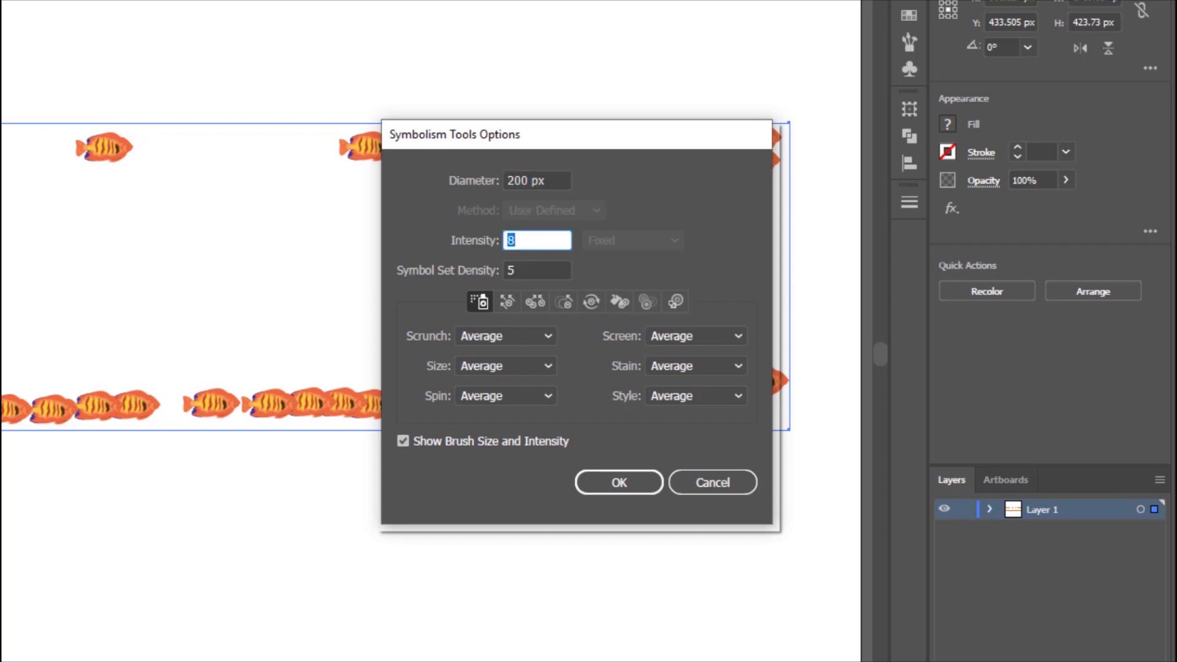
{"action": "key", "text": "Tab"}
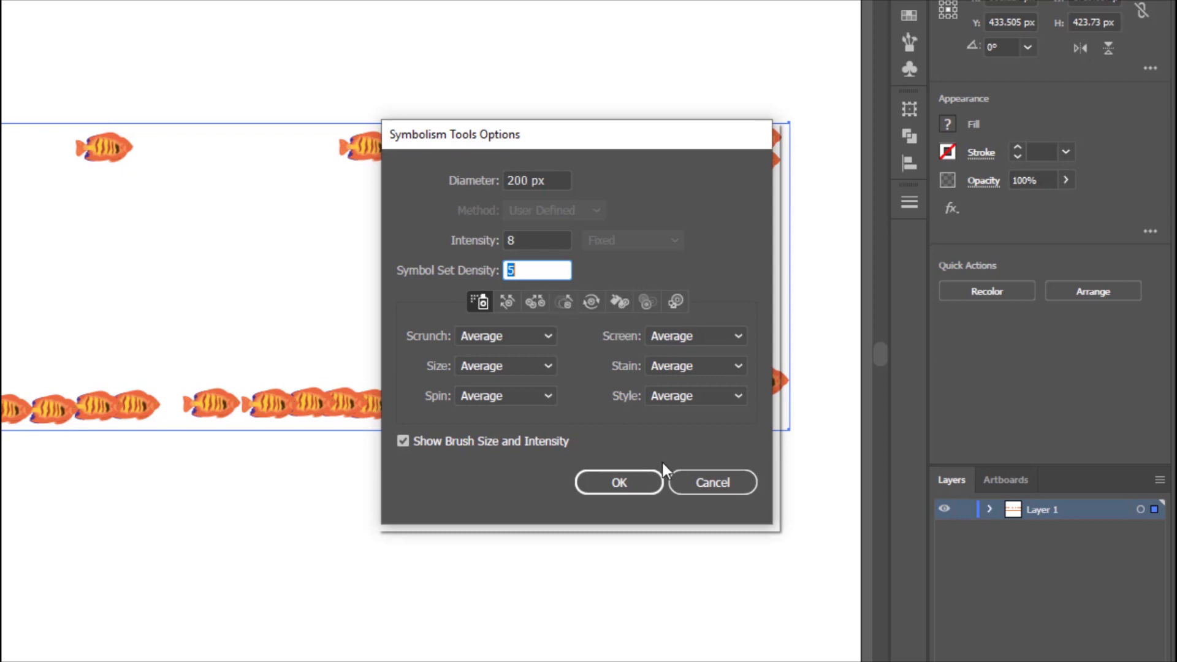
{"action": "left_click", "coordinate": [705, 482]}
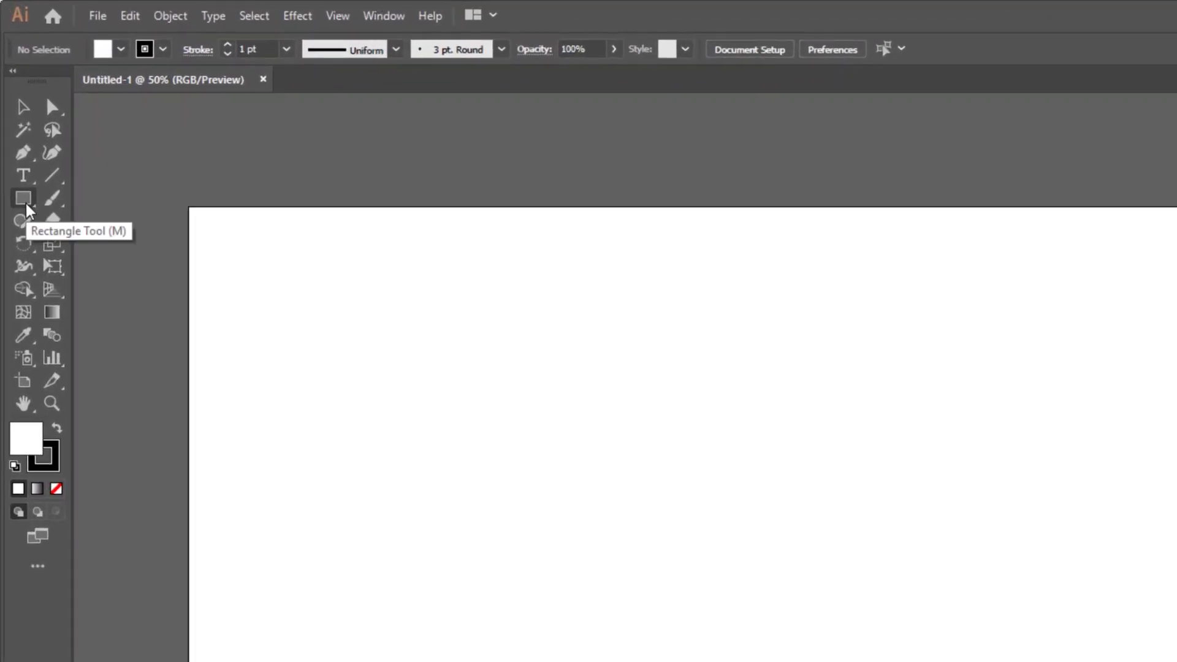
Draw a rectangle covering the whole artboard with no stroke.
{"action": "left_click", "coordinate": [25, 204]}
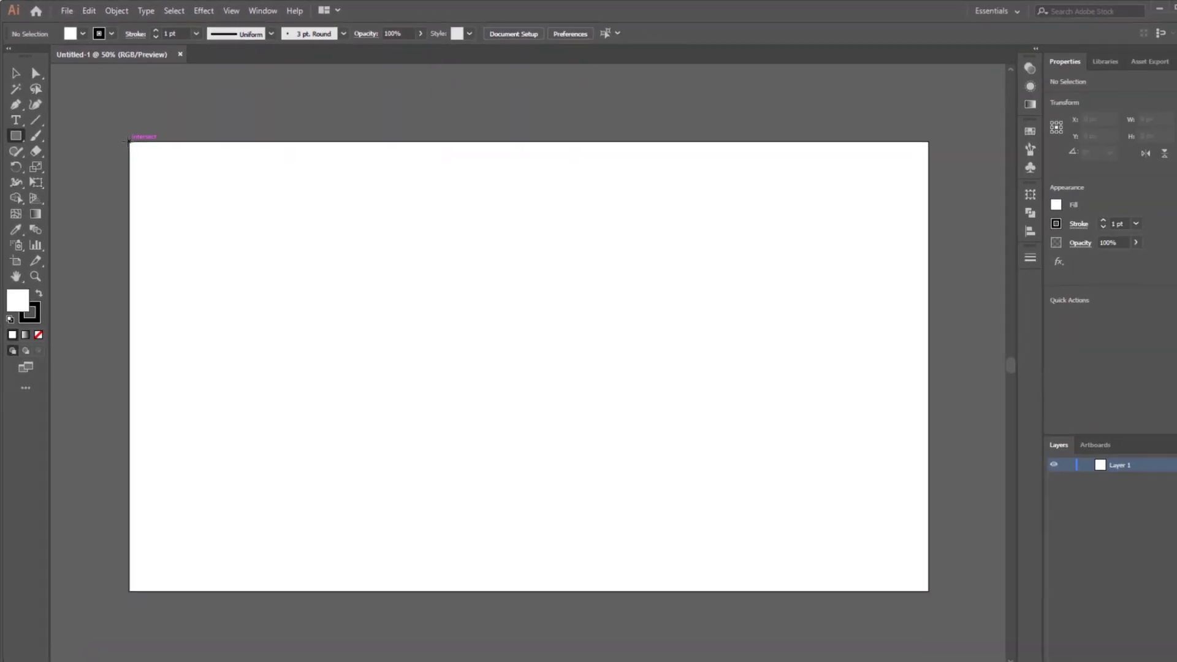
{"action": "mouse_move", "coordinate": [128, 141]}
{"action": "left_mouse_down"}
{"action": "mouse_move", "coordinate": [607, 384]}
{"action": "mouse_move", "coordinate": [918, 573]}
{"action": "mouse_move", "coordinate": [928, 591]}
{"action": "mouse_move", "coordinate": [902, 573]}
{"action": "left_mouse_up"}
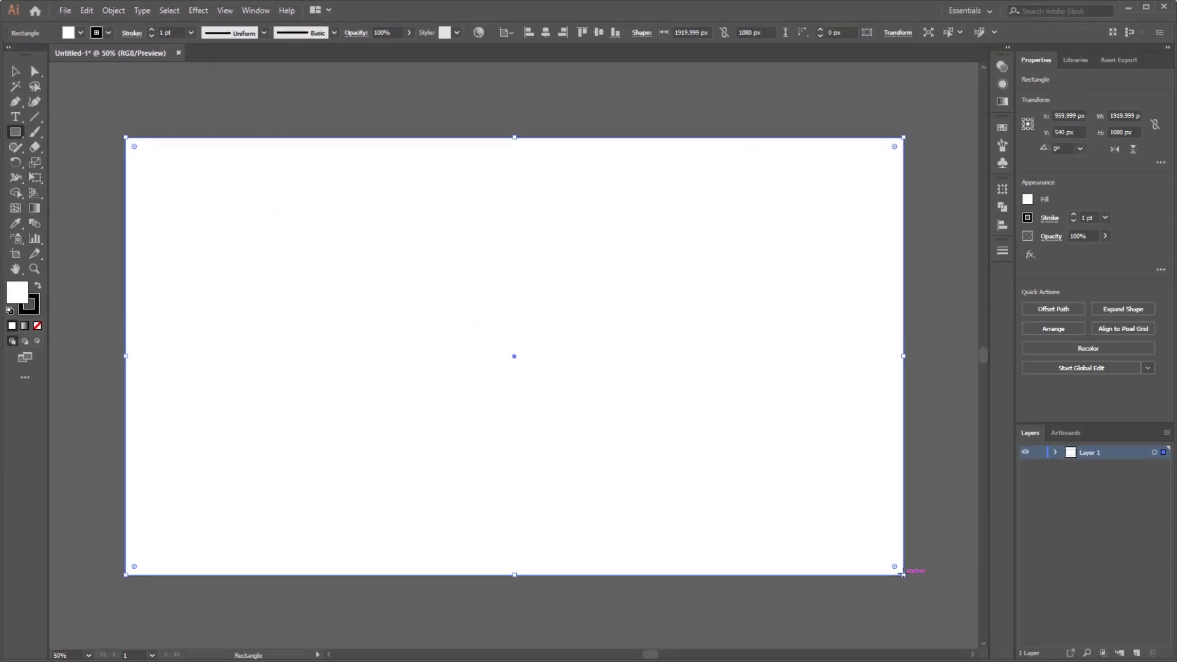
{"action": "left_click", "coordinate": [1028, 218]}
{"action": "left_click", "coordinate": [890, 262]}
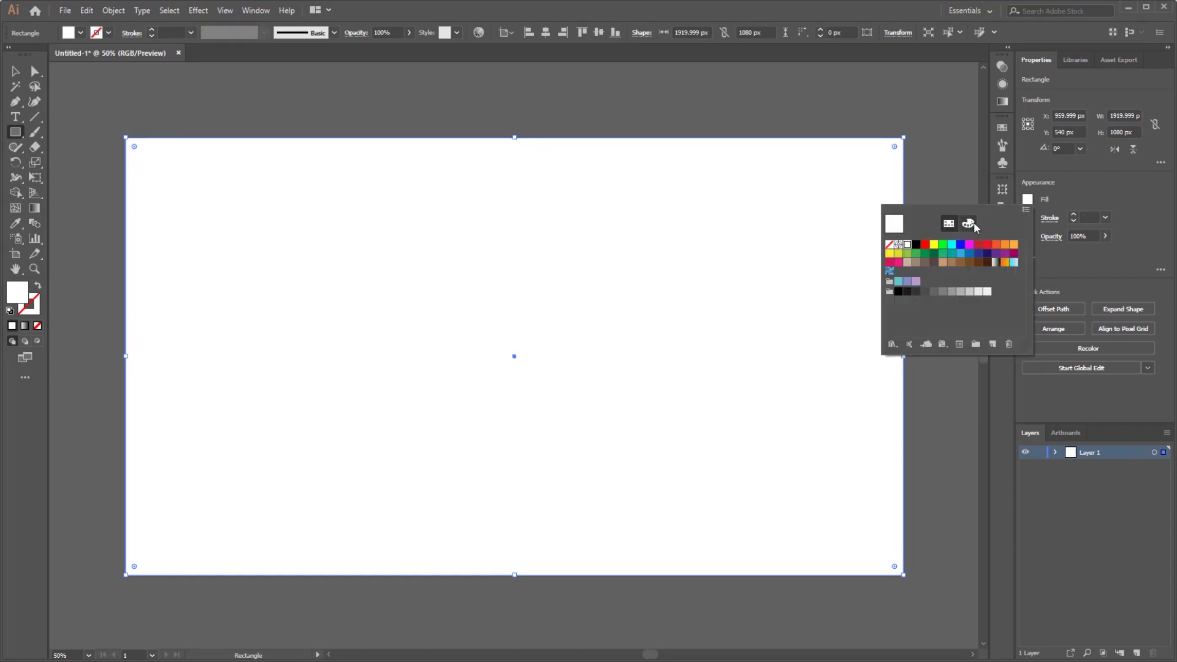
Fill the rectangle dark navy, RGB 0/0/25.
{"action": "left_click", "coordinate": [968, 223]}
{"action": "left_click", "coordinate": [1006, 246]}
{"action": "type", "text": "0"}
{"action": "left_click", "coordinate": [1000, 267]}
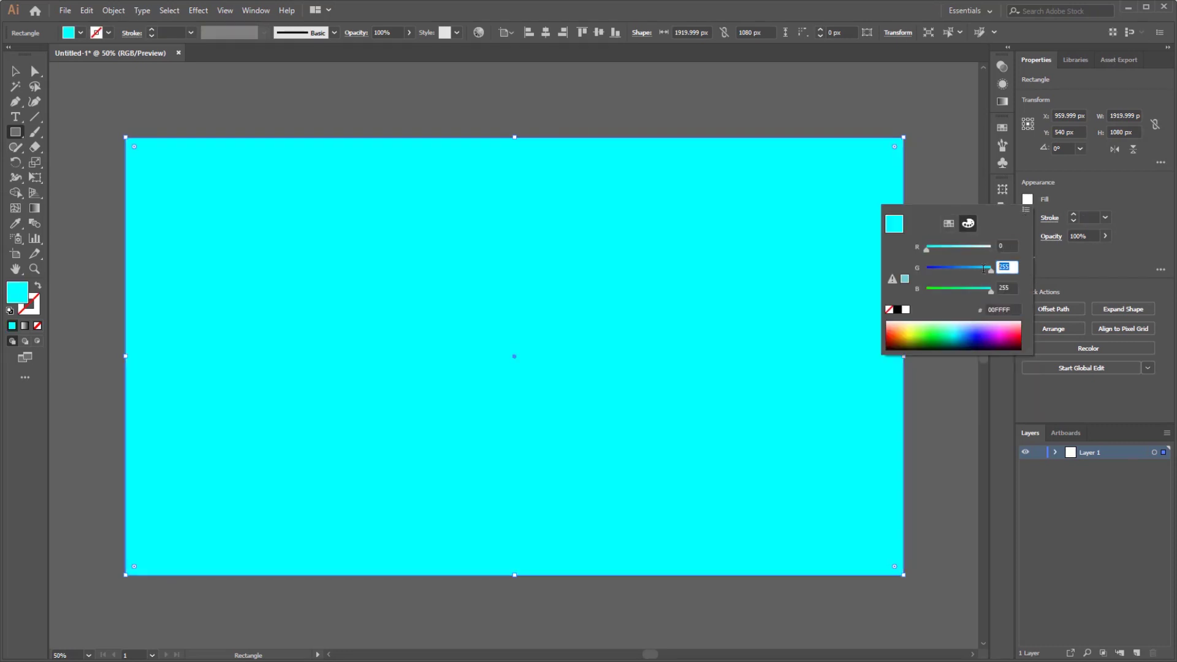
{"action": "type", "text": "0"}
{"action": "left_click", "coordinate": [998, 288]}
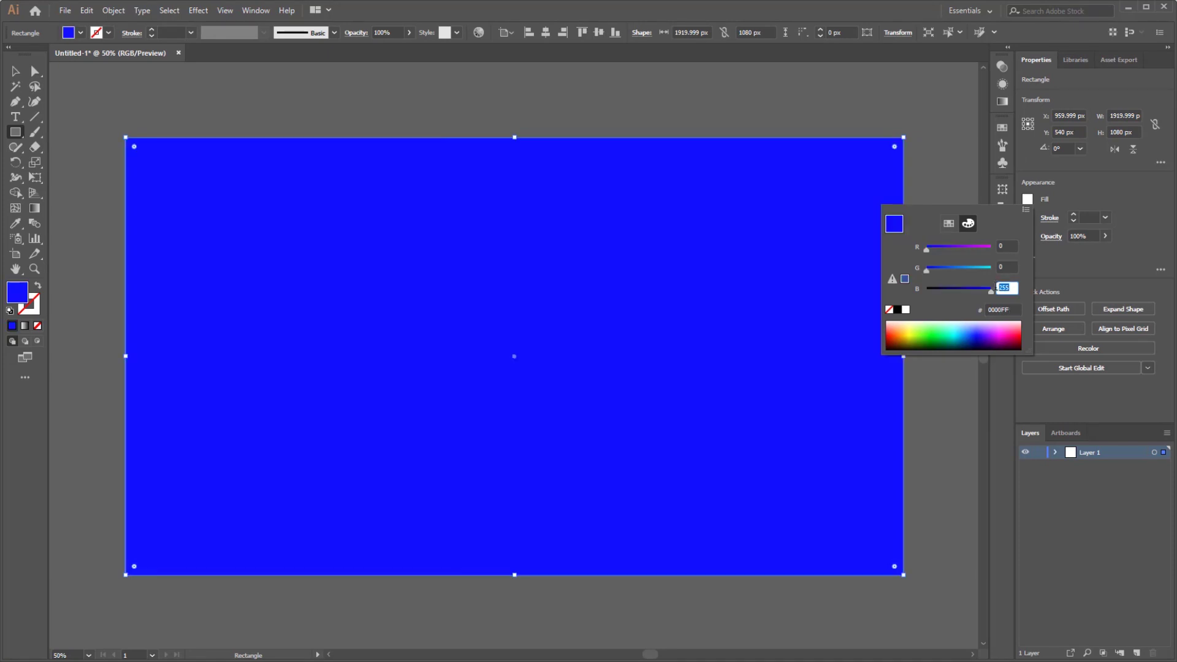
{"action": "type", "text": "25"}
{"action": "key", "text": "Return"}
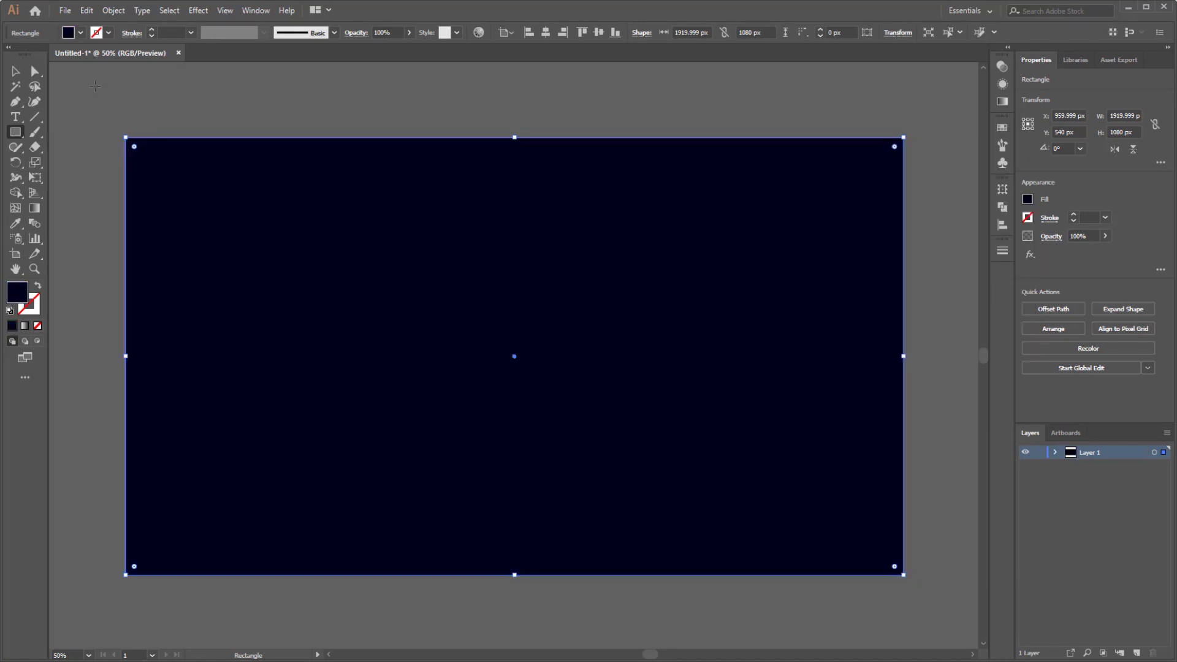
Deselect the background rectangle and add a new layer above it.
{"action": "left_click", "coordinate": [15, 74]}
{"action": "left_click", "coordinate": [80, 86]}
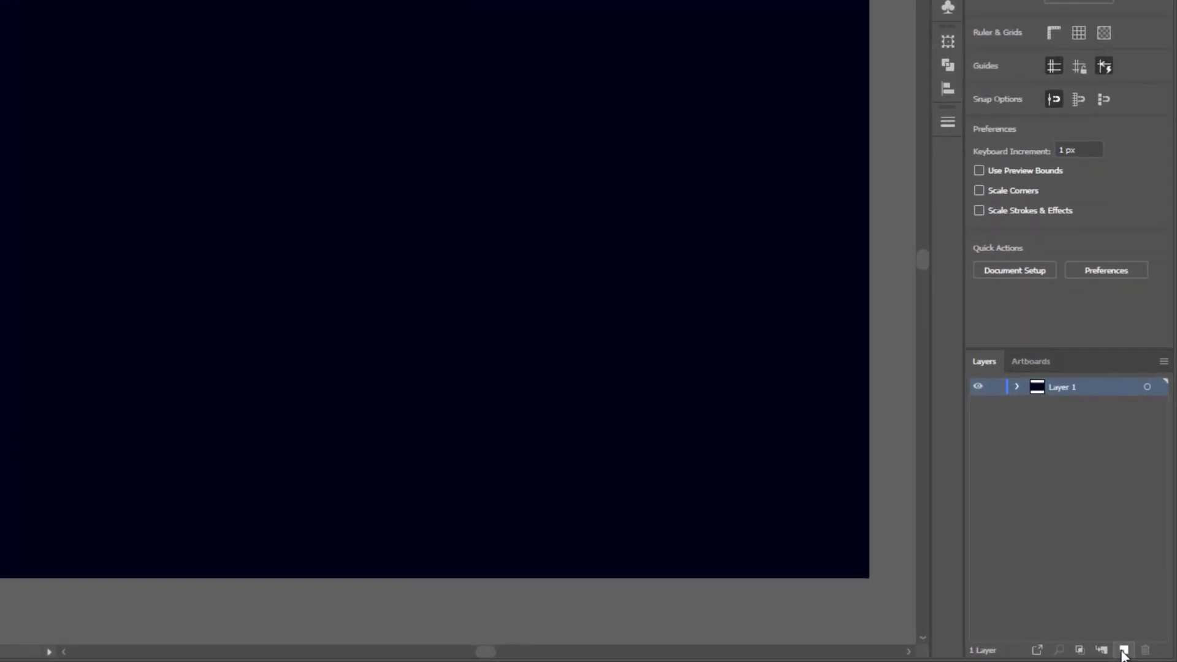
{"action": "left_click", "coordinate": [1123, 651]}
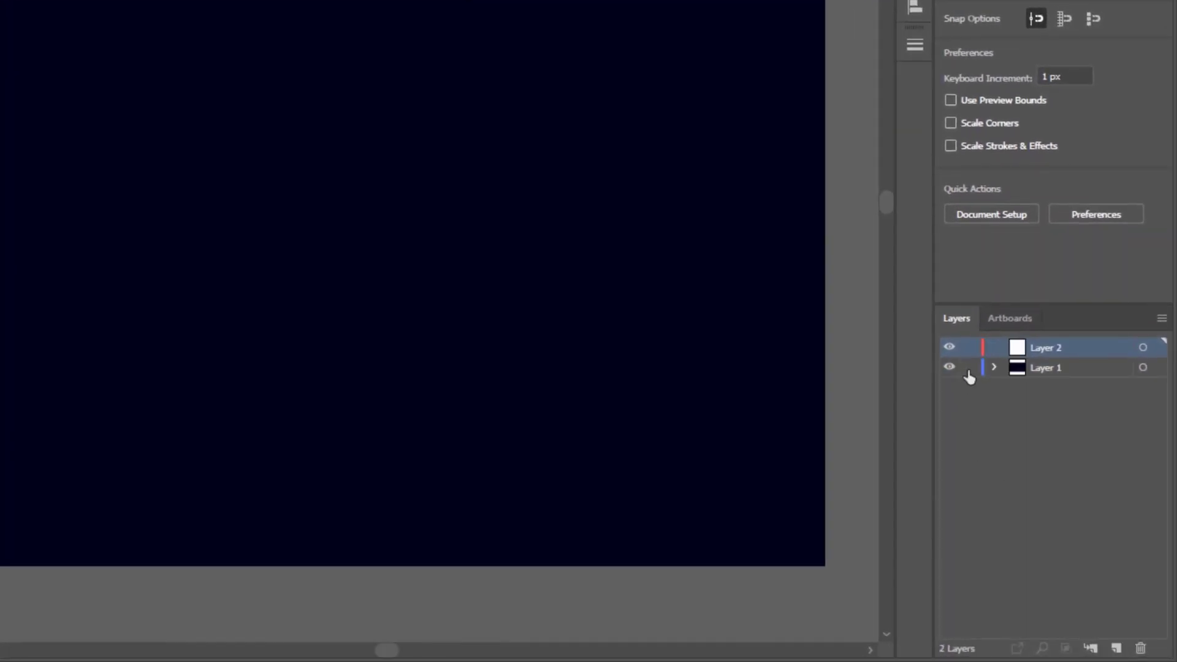
Lock Layer 1, draw a white circle on the artboard's left, and show the Gradient panel.
{"action": "left_click", "coordinate": [968, 370]}
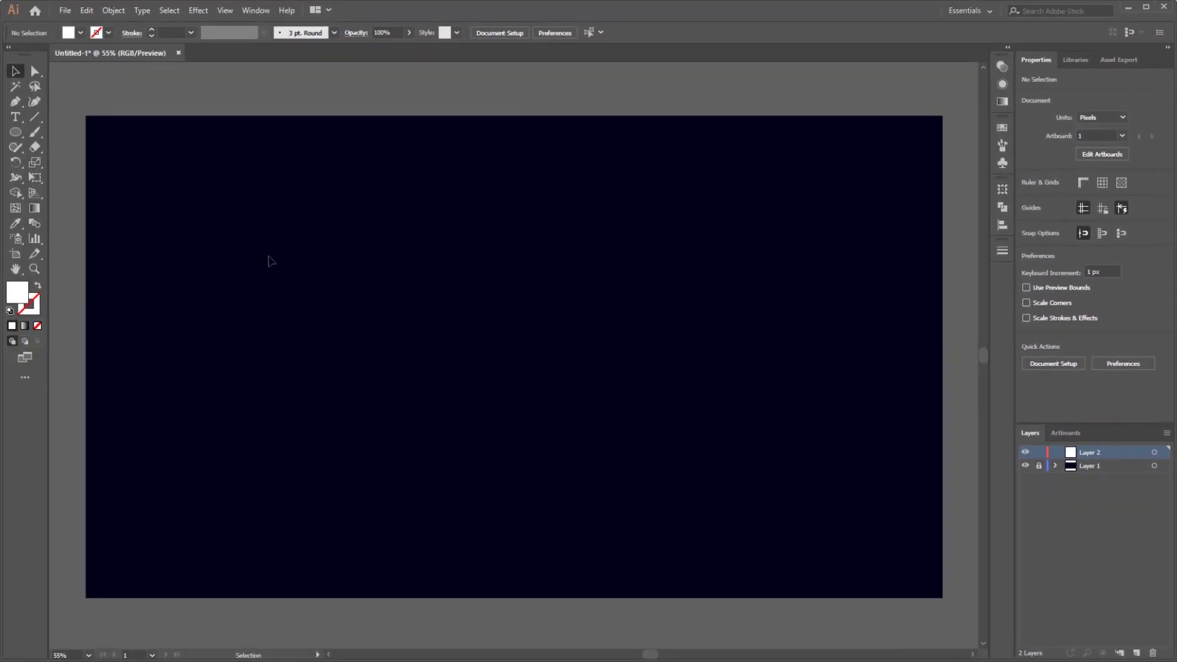
{"action": "left_click_drag", "start_coordinate": [16, 132], "coordinate": [118, 138]}
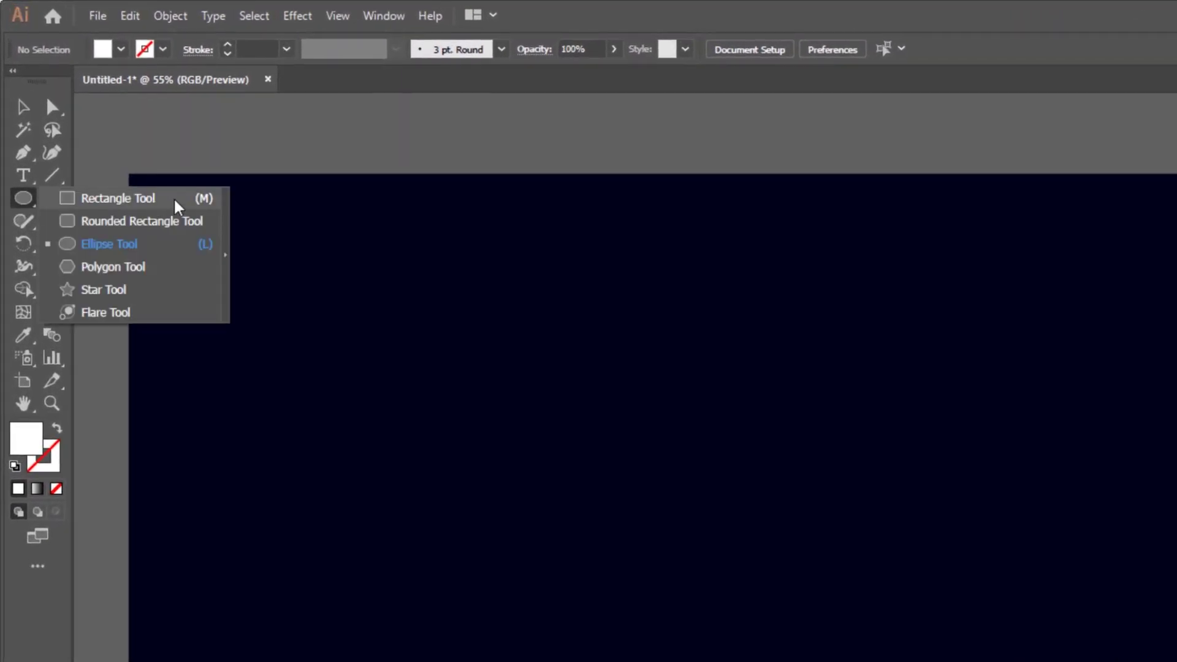
{"action": "left_click_drag", "start_coordinate": [176, 207], "coordinate": [224, 243]}
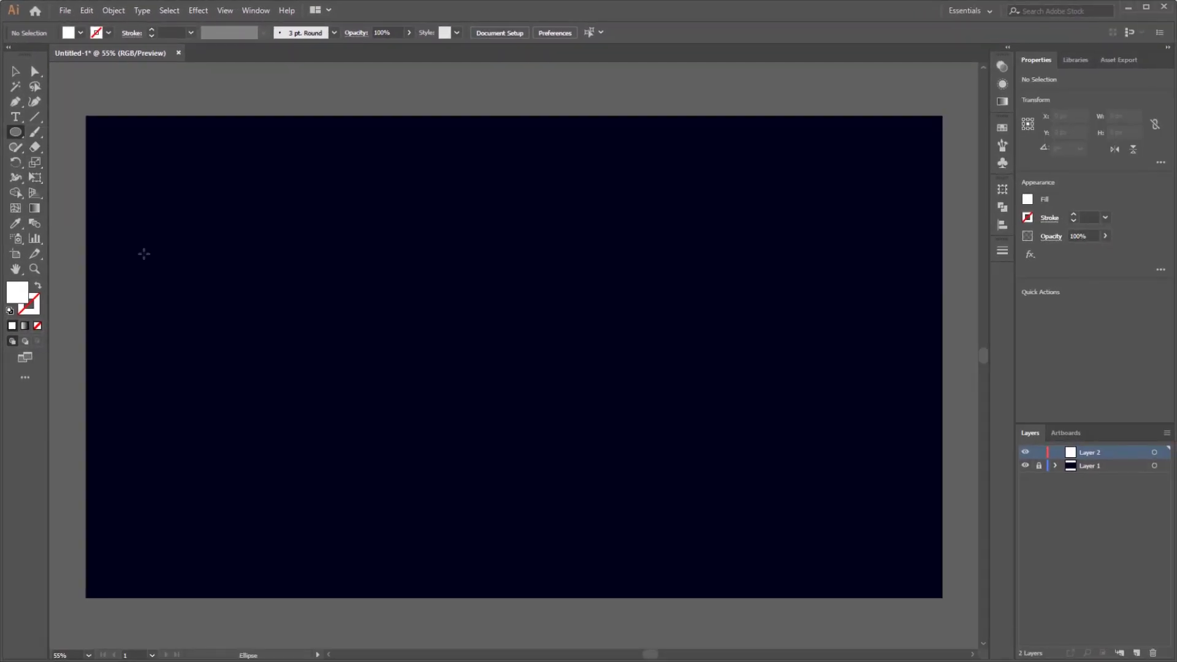
{"action": "left_click_drag", "start_coordinate": [146, 259], "coordinate": [326, 438]}
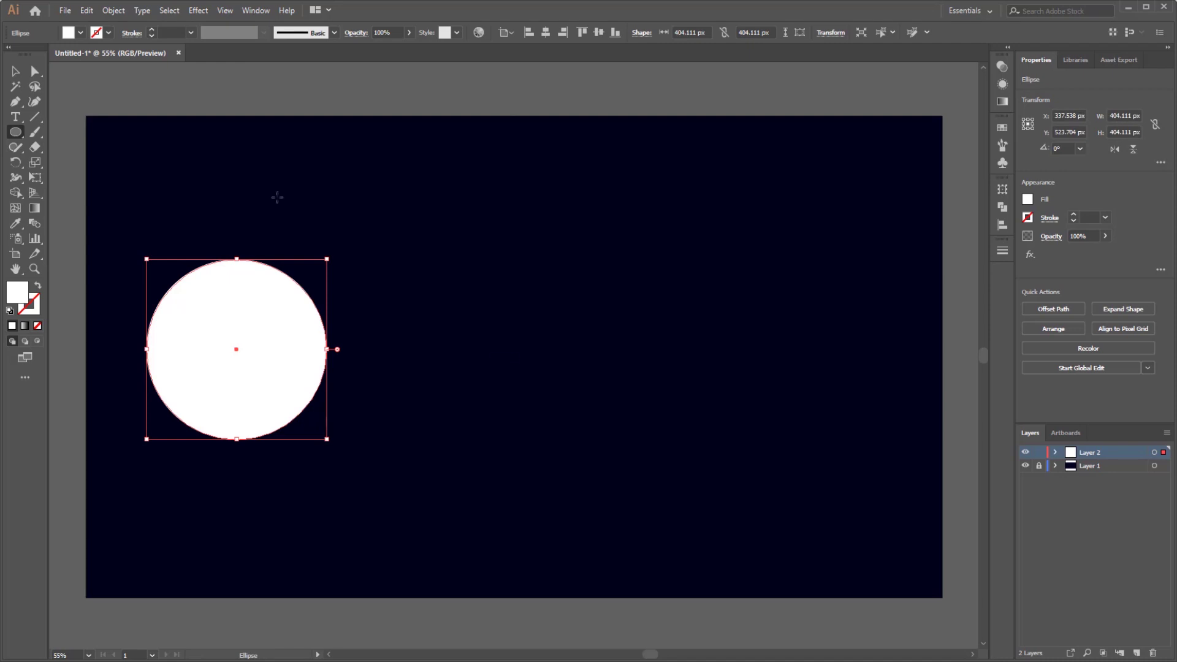
{"action": "left_click", "coordinate": [256, 11]}
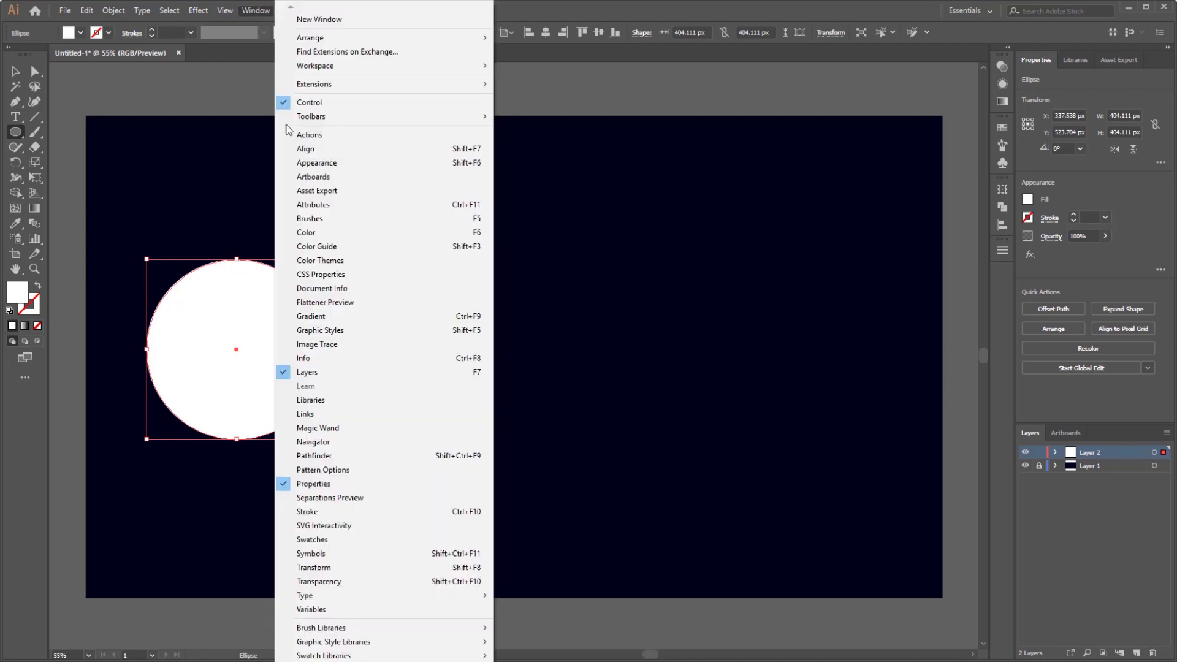
{"action": "left_click", "coordinate": [352, 317]}
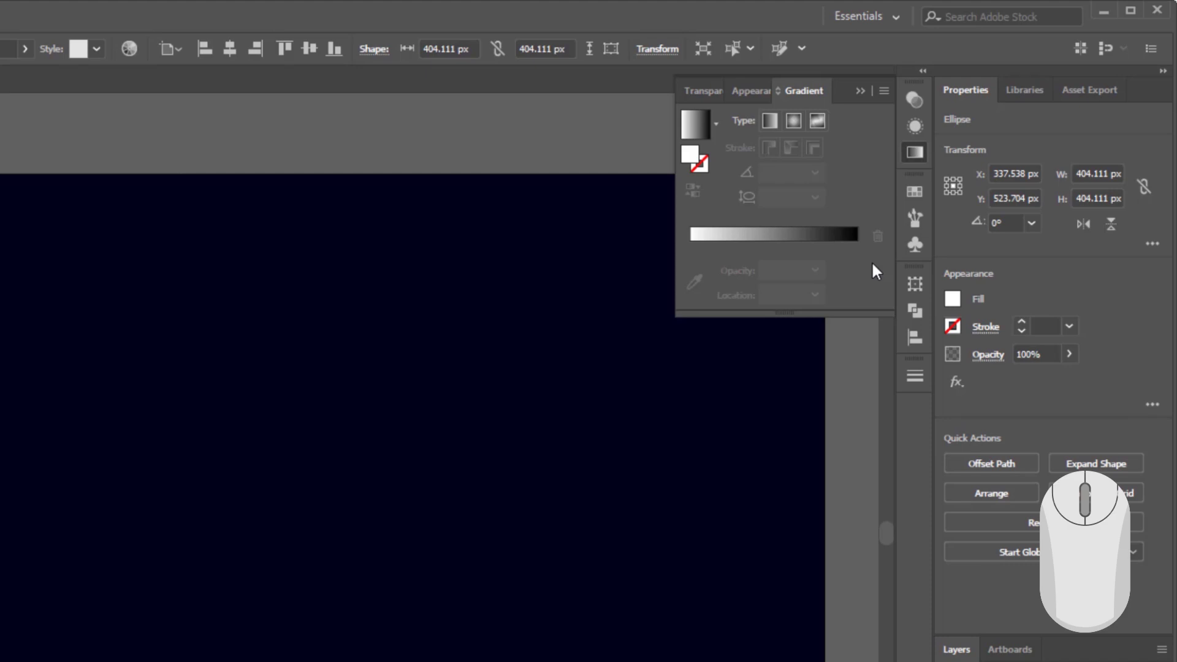
Apply a gradient fill to the circle, keeping its end stop black.
{"action": "left_click", "coordinate": [852, 235]}
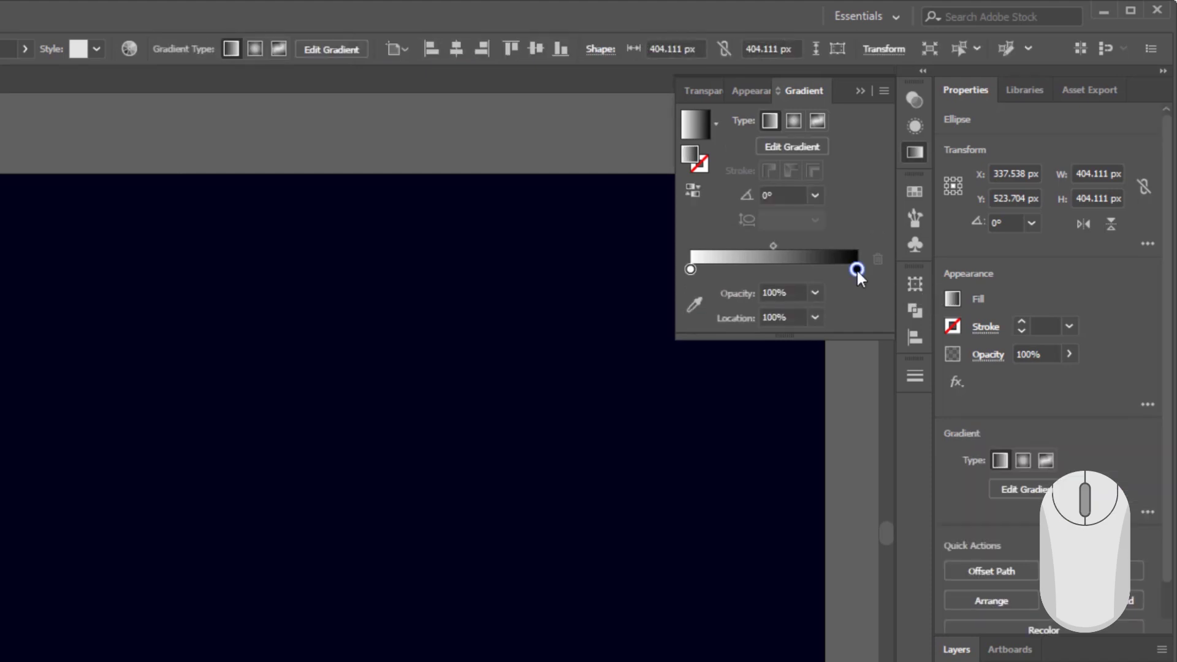
{"action": "double_click", "coordinate": [857, 270]}
{"action": "left_click", "coordinate": [821, 339]}
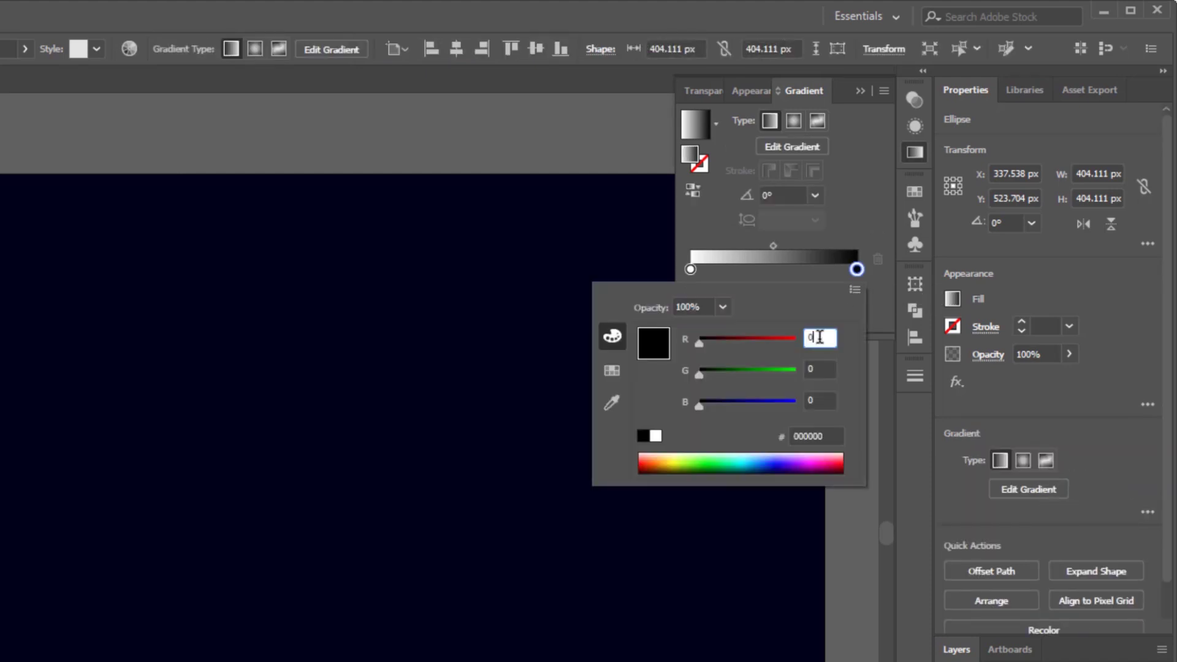
{"action": "left_click", "coordinate": [825, 370]}
{"action": "left_click", "coordinate": [828, 399]}
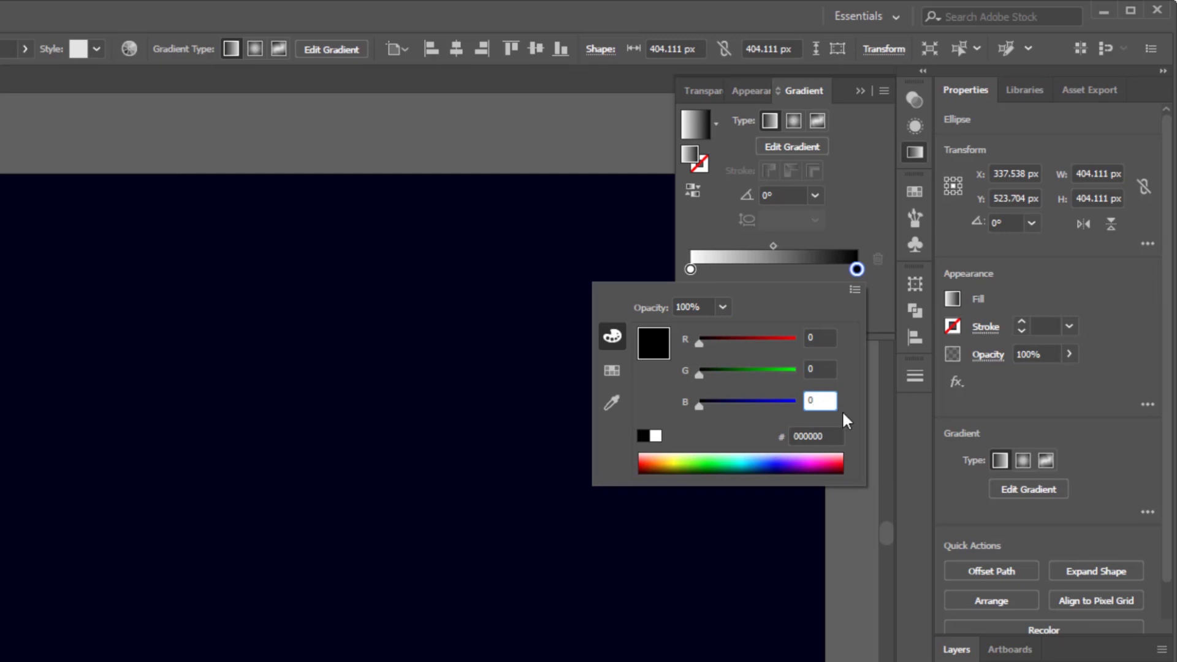
{"action": "left_click", "coordinate": [885, 300]}
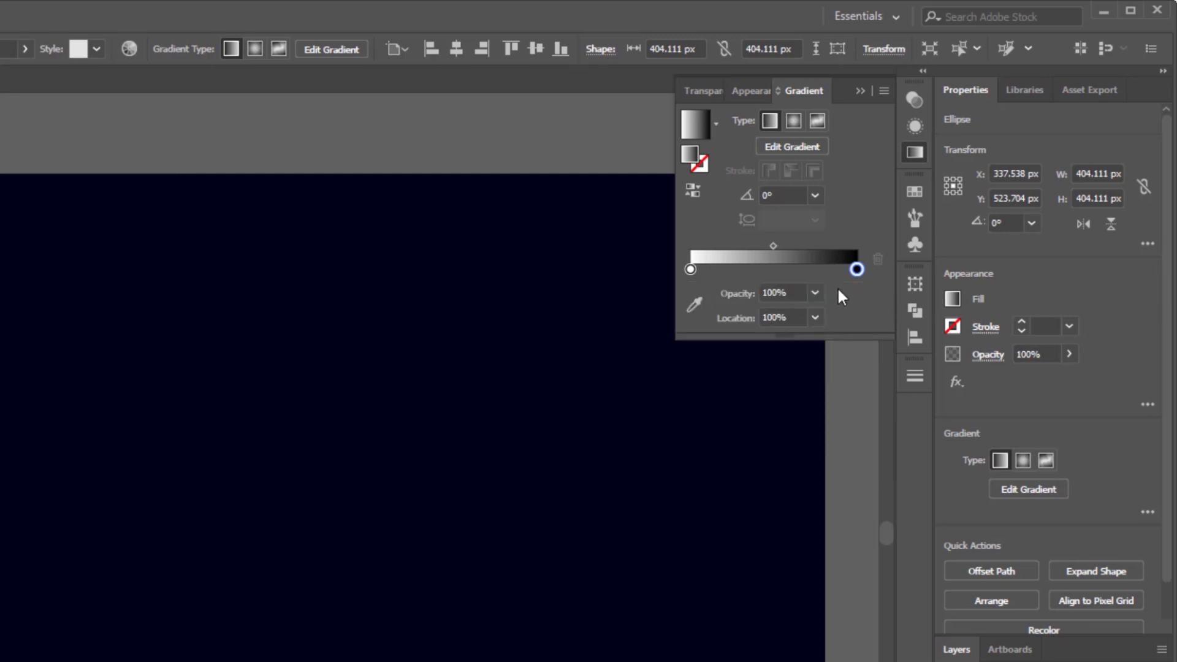
Change the white stop to dark red RGB 36/0/0 and make the gradient radial.
{"action": "double_click", "coordinate": [691, 269]}
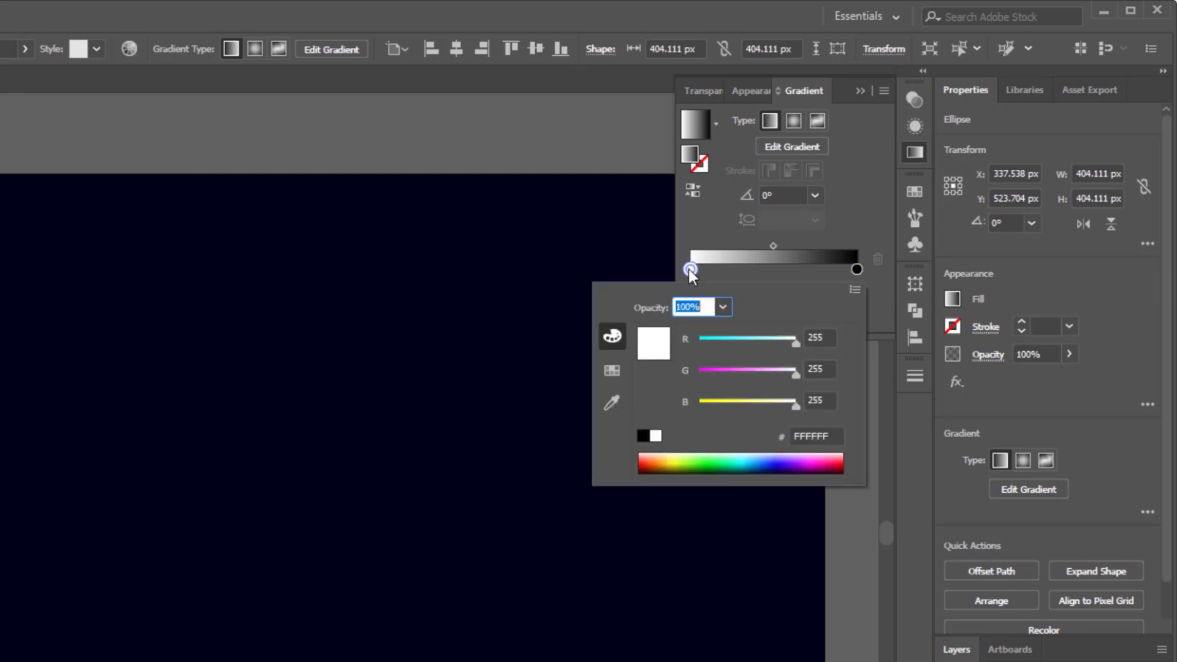
{"action": "left_click", "coordinate": [828, 336]}
{"action": "type", "text": "36"}
{"action": "key", "text": "Tab"}
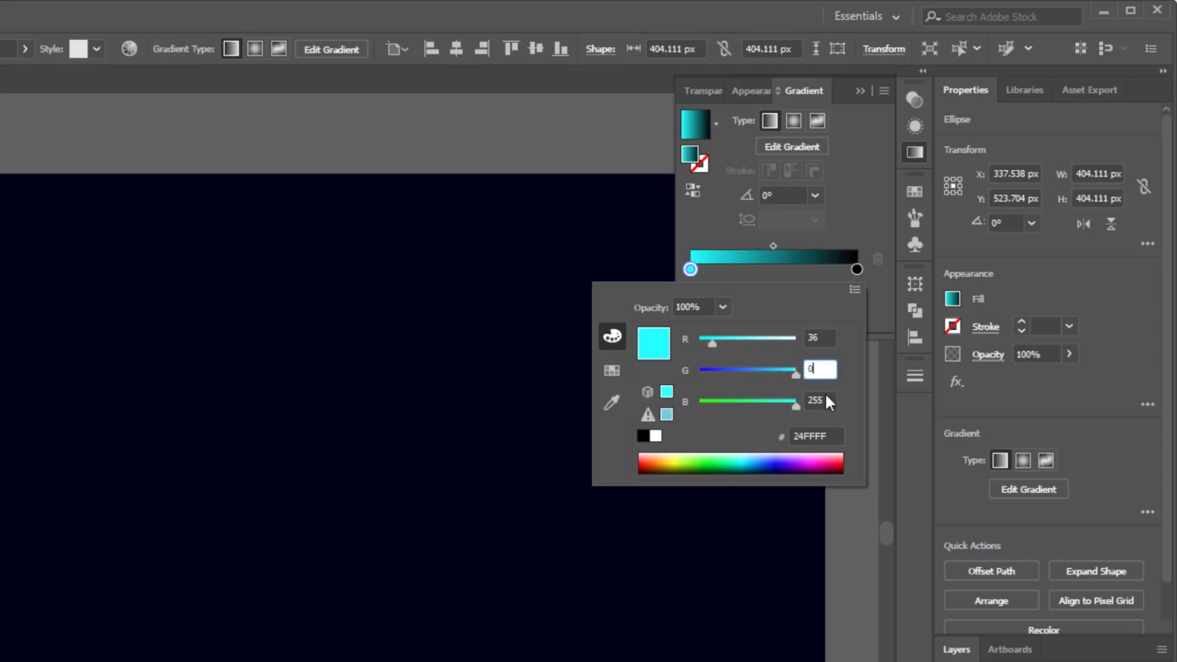
{"action": "type", "text": "0"}
{"action": "key", "text": "Tab"}
{"action": "type", "text": "0"}
{"action": "key", "text": "Return"}
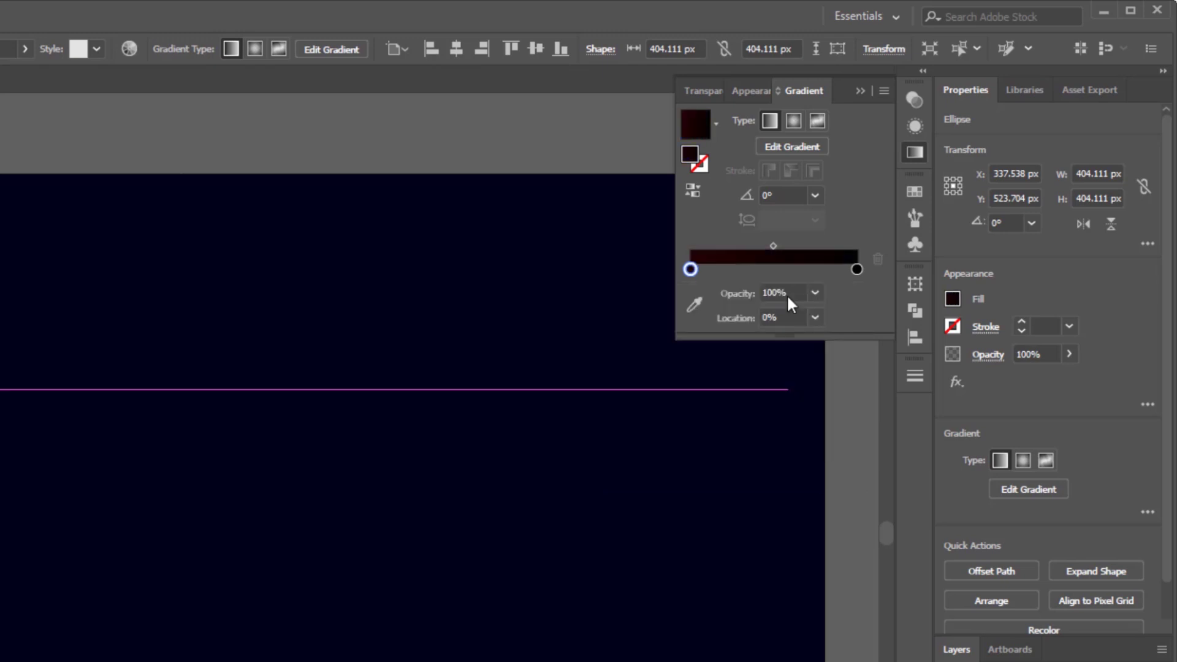
{"action": "left_click", "coordinate": [792, 121]}
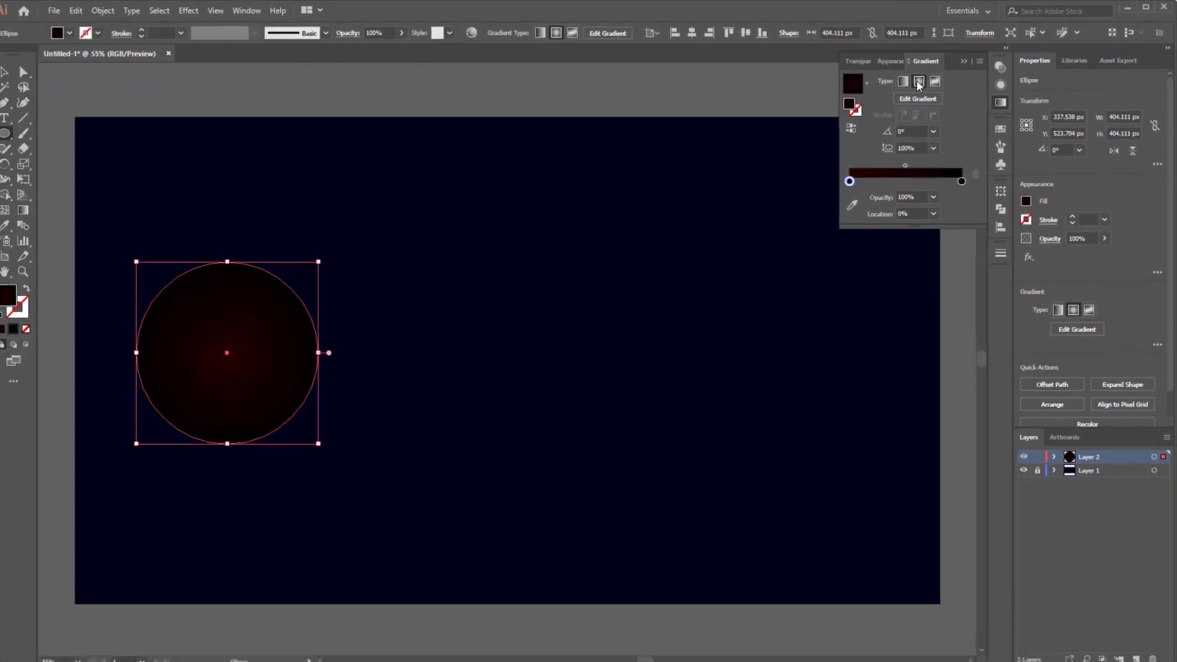
{"action": "left_click", "coordinate": [16, 72]}
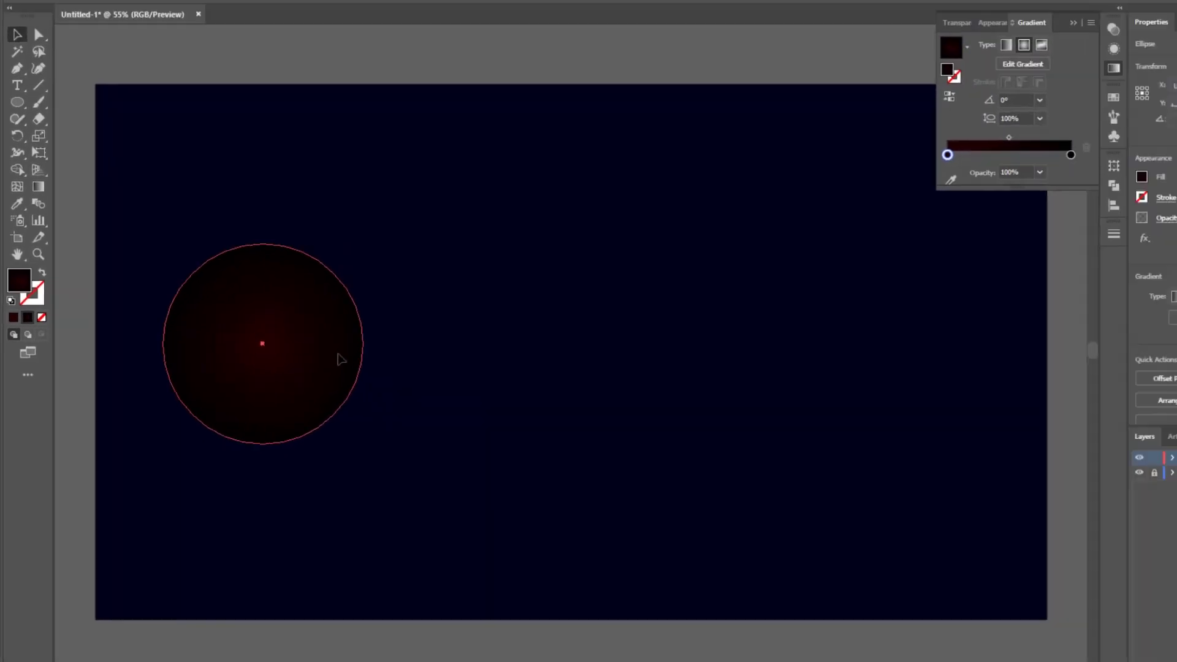
Set the red gradient circle's blend mode to Lighten in the Transparency panel.
{"action": "left_click", "coordinate": [255, 12]}
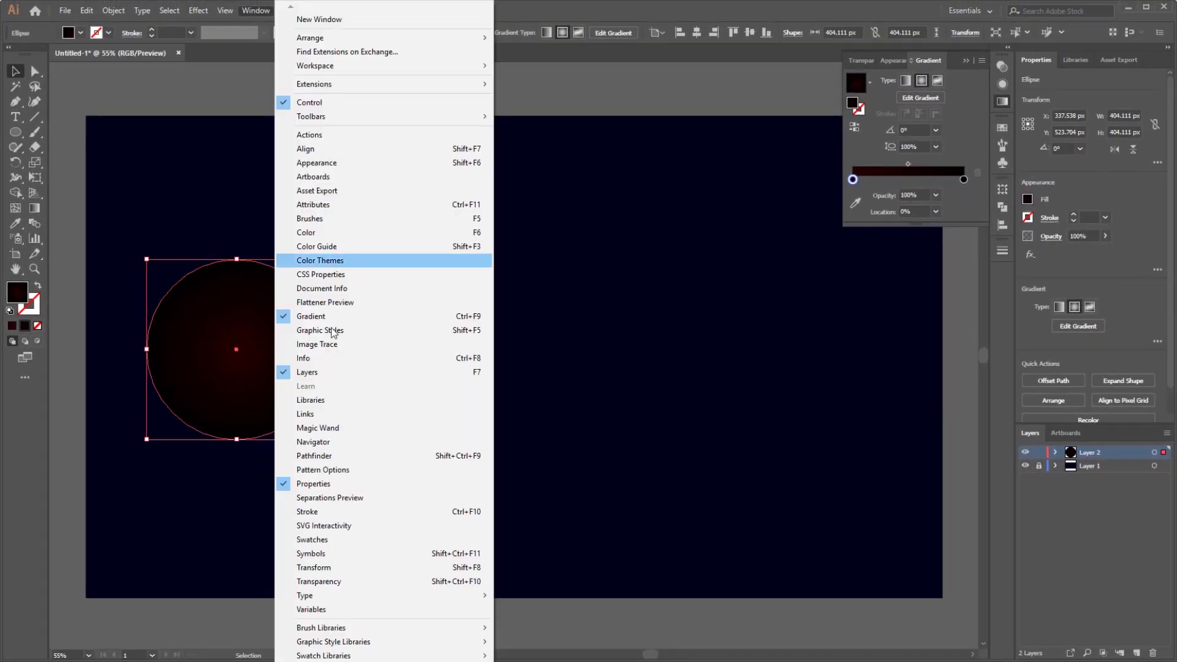
{"action": "left_click", "coordinate": [354, 582]}
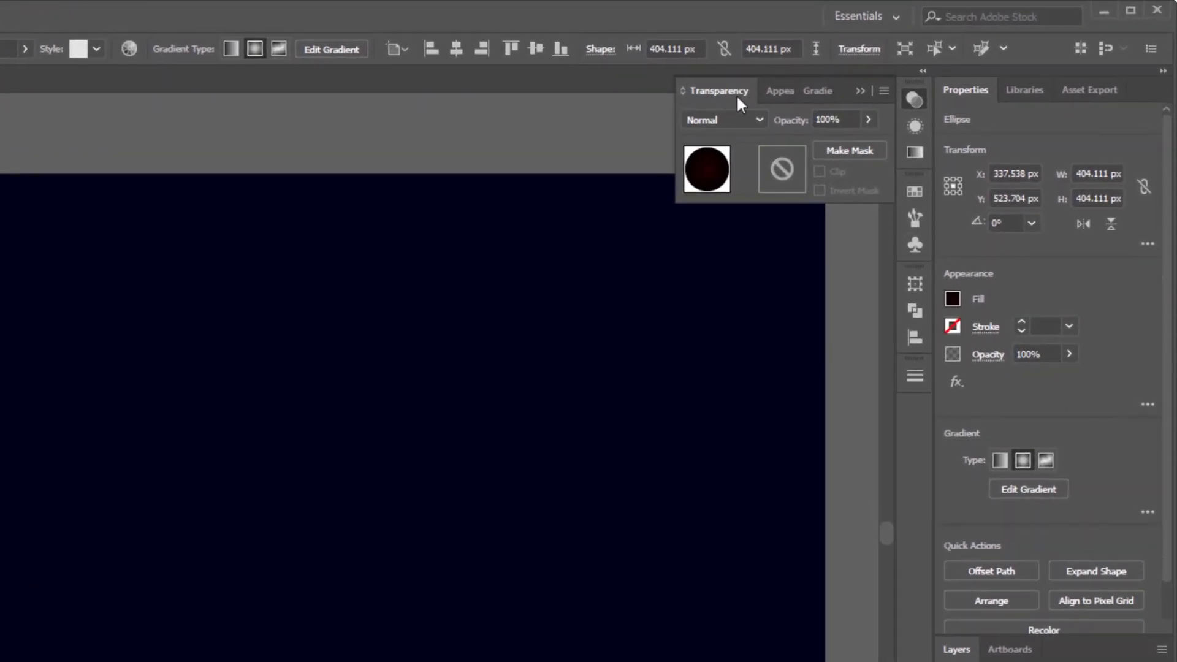
{"action": "left_click", "coordinate": [759, 119]}
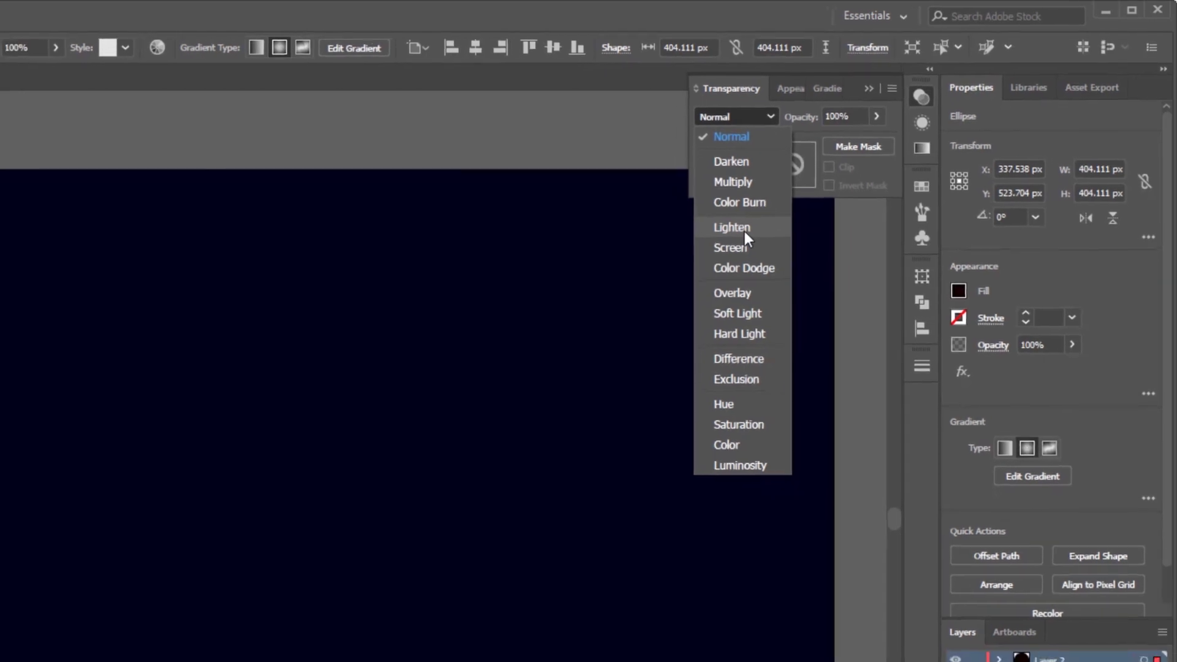
{"action": "left_click", "coordinate": [744, 231]}
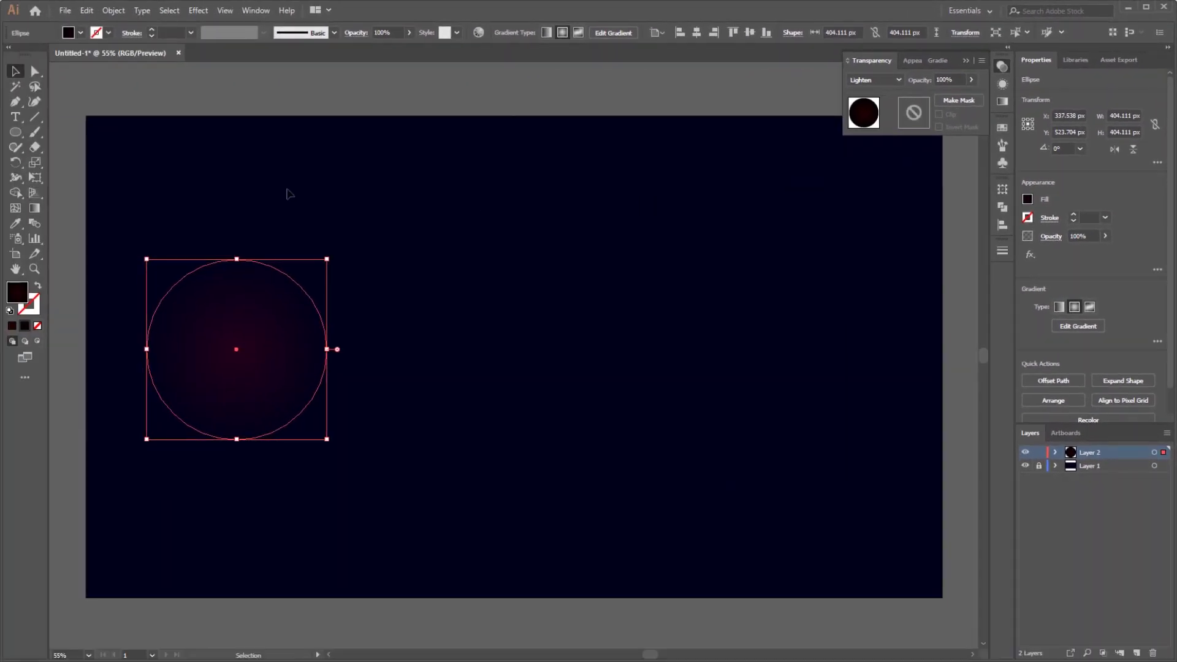
{"action": "left_click", "coordinate": [233, 202]}
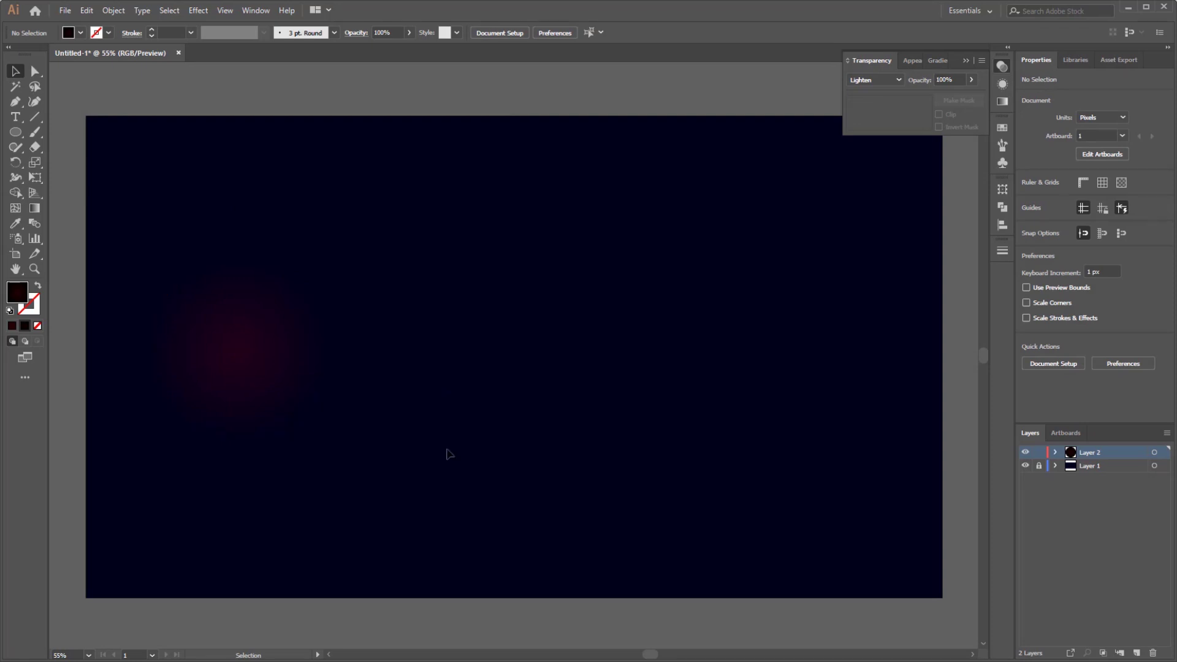
Draw a new circle in the middle of the artboard with the Ellipse tool.
{"action": "left_click", "coordinate": [15, 131]}
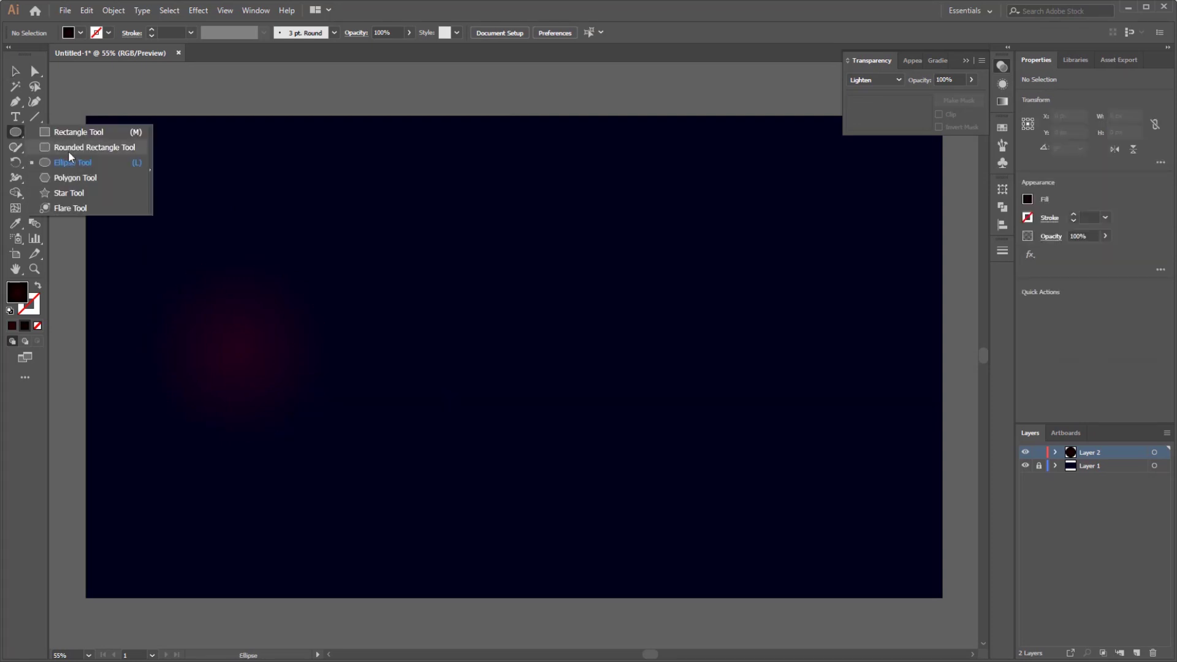
{"action": "left_click", "coordinate": [70, 161]}
{"action": "left_click_drag", "start_coordinate": [375, 259], "coordinate": [495, 444]}
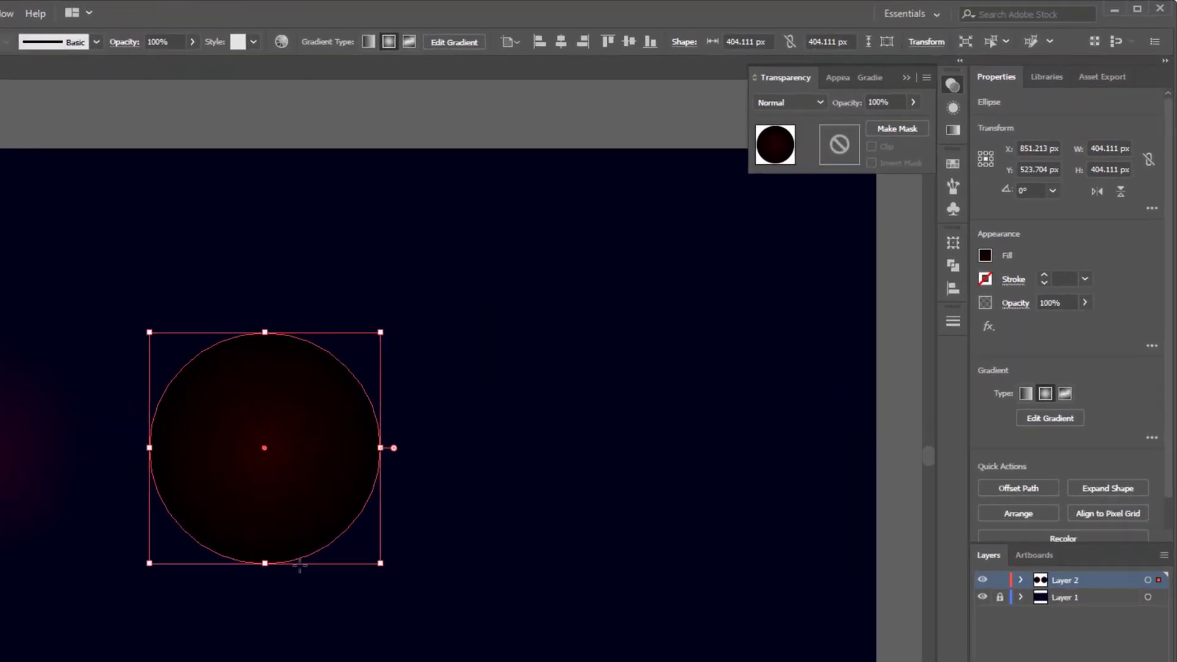
{"action": "left_click", "coordinate": [950, 134]}
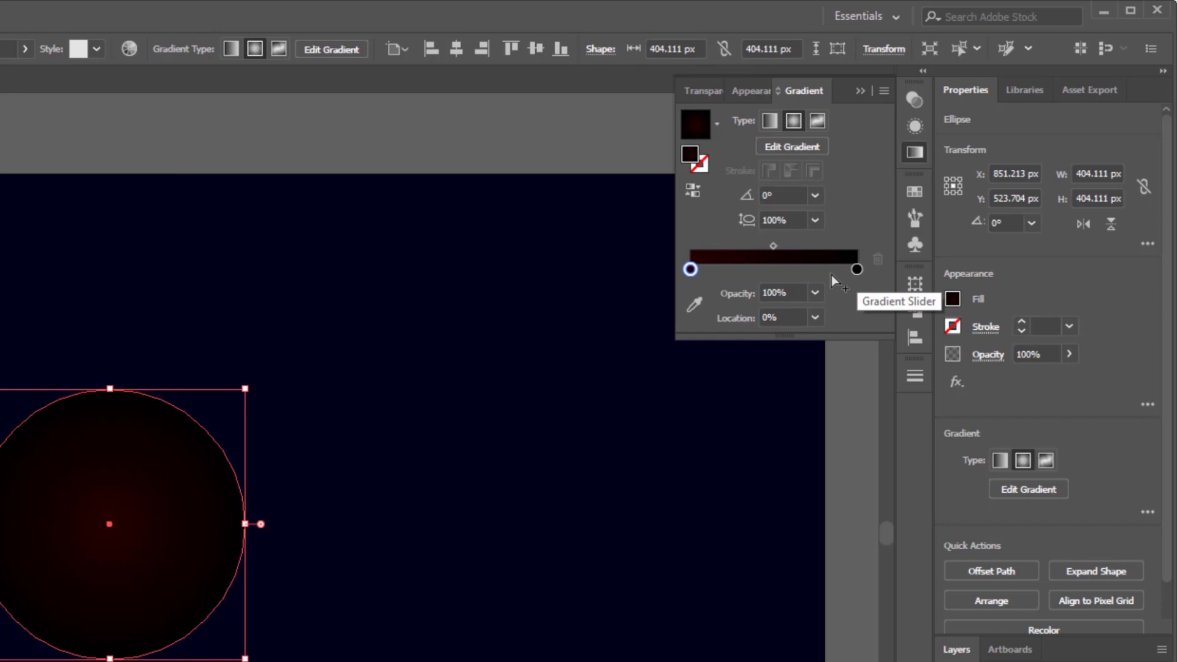
Colour the gradient's centre stop grey, RGB 171/171/171.
{"action": "double_click", "coordinate": [691, 269]}
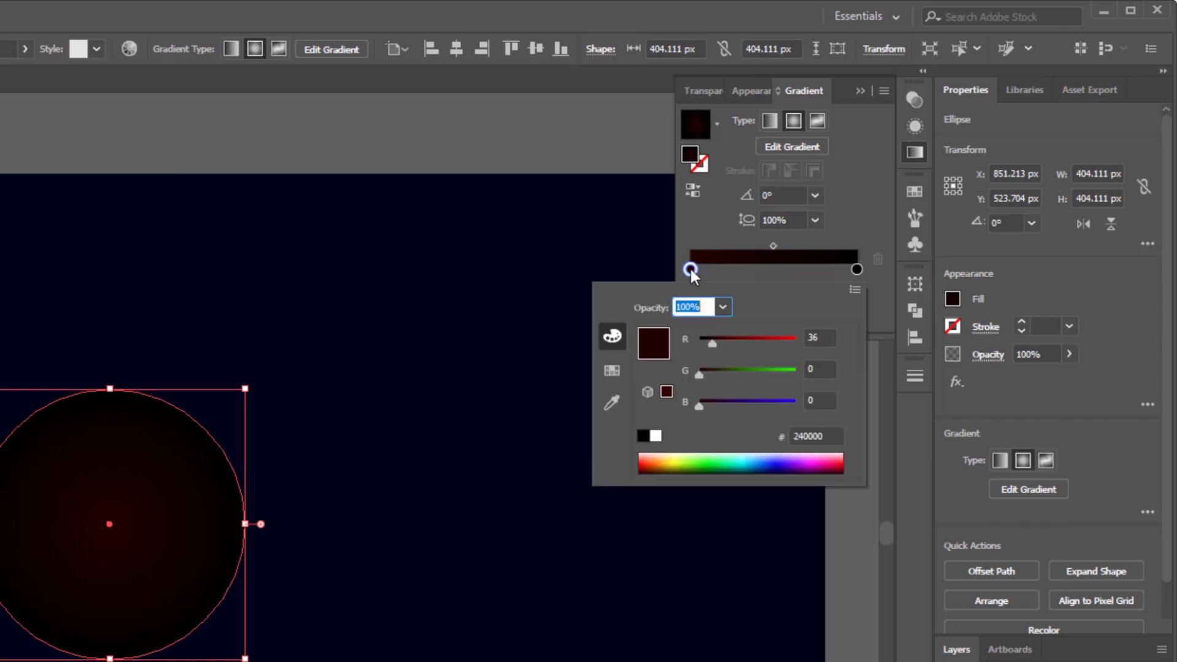
{"action": "left_click", "coordinate": [827, 339]}
{"action": "type", "text": "171"}
{"action": "key", "text": "Tab"}
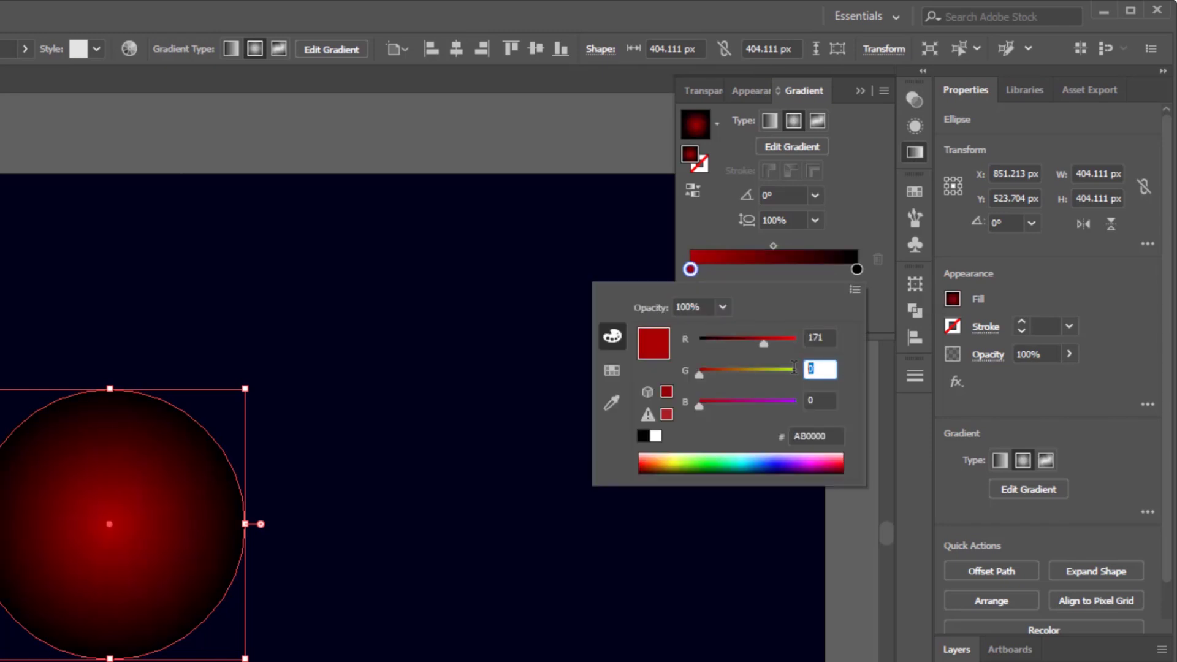
{"action": "type", "text": "171"}
{"action": "key", "text": "Tab"}
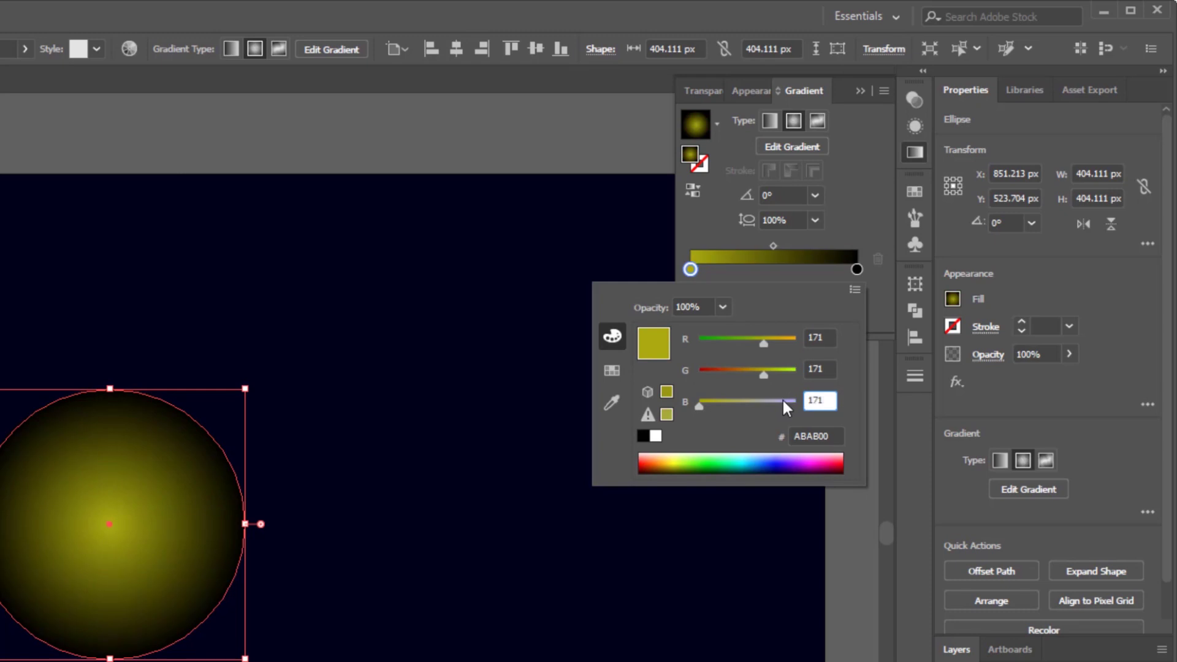
{"action": "key", "text": "Return"}
Place the grey centre stop at 5% with its midpoint at 62%.
{"action": "double_click", "coordinate": [771, 317]}
{"action": "type", "text": "5"}
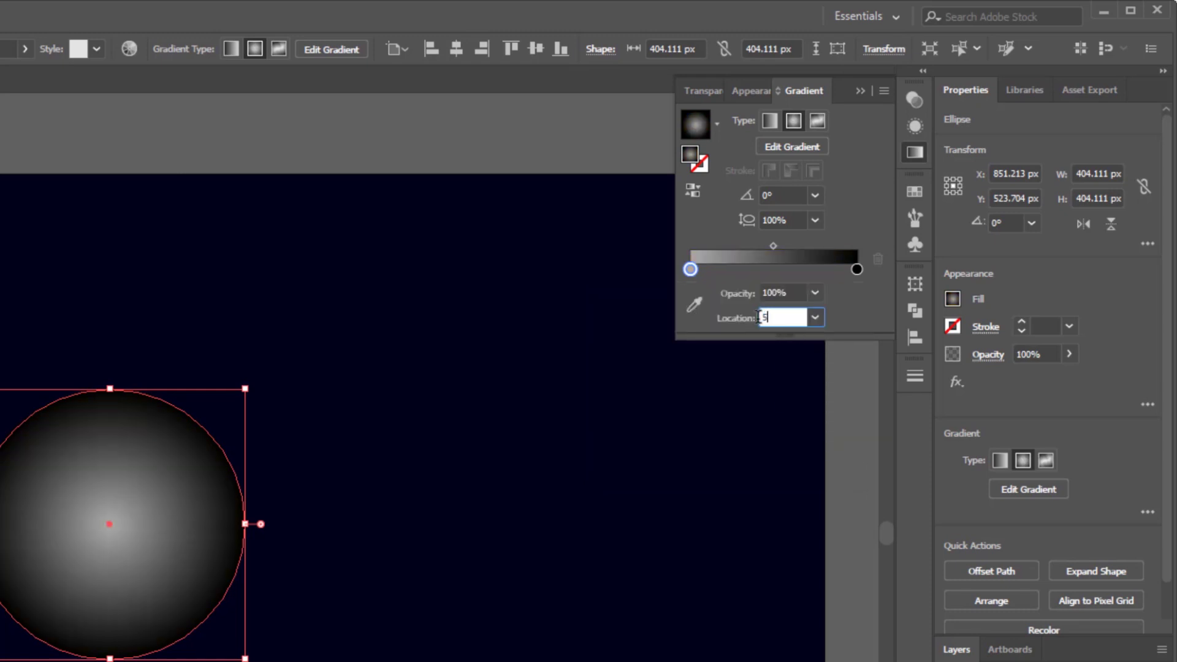
{"action": "key", "text": "Return"}
{"action": "left_click", "coordinate": [778, 246]}
{"action": "left_click", "coordinate": [738, 315]}
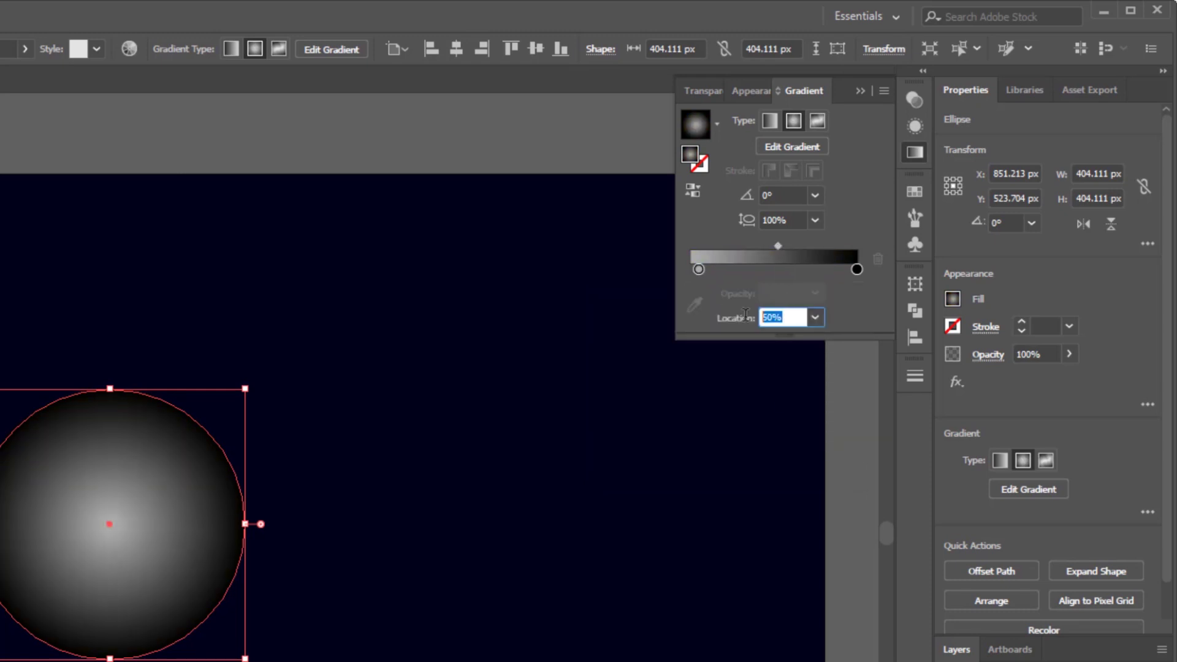
{"action": "type", "text": "62"}
{"action": "key", "text": "Return"}
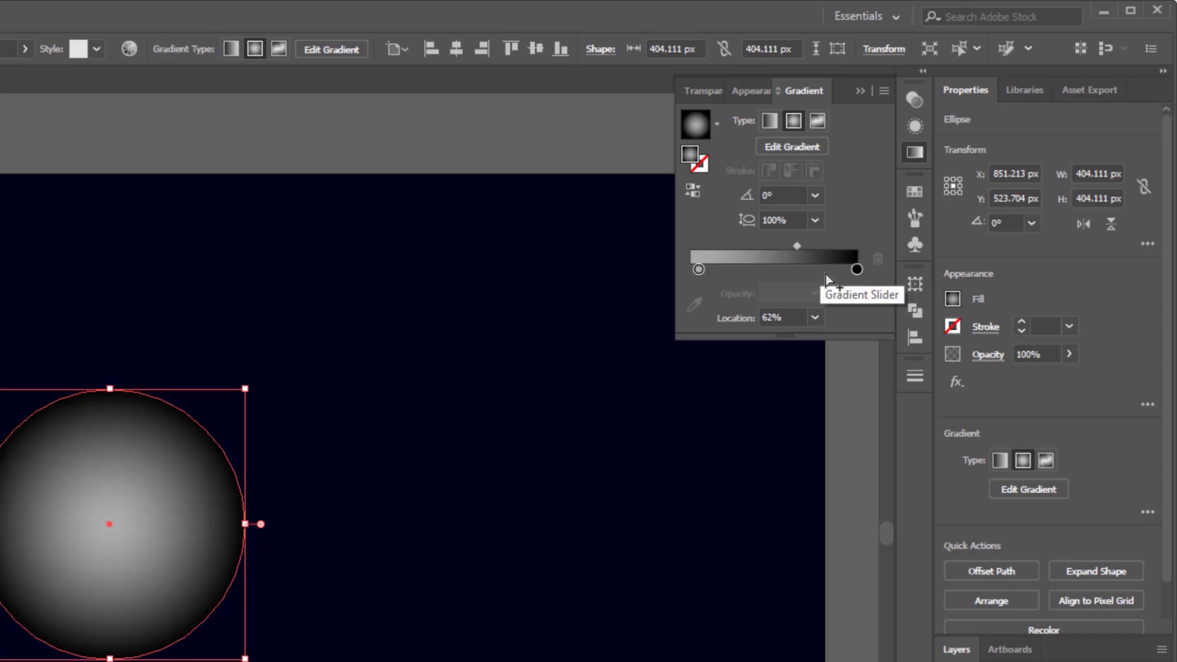
Add an orange gradient stop coloured RGB 171/58/0.
{"action": "left_click", "coordinate": [824, 275]}
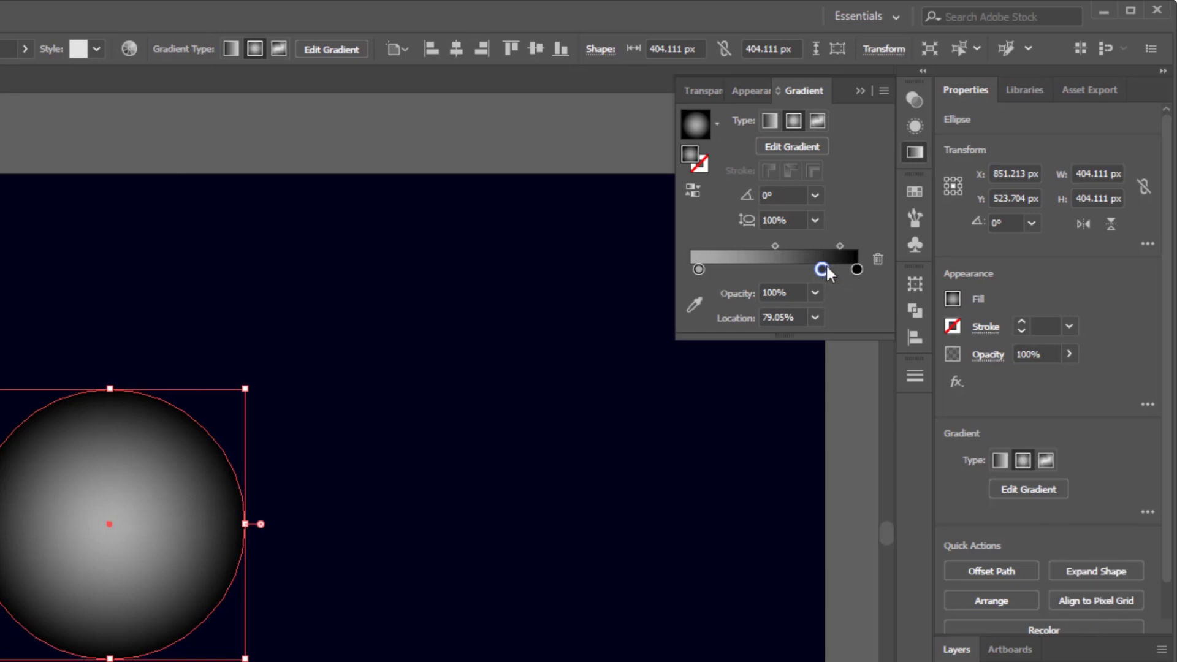
{"action": "double_click", "coordinate": [822, 267]}
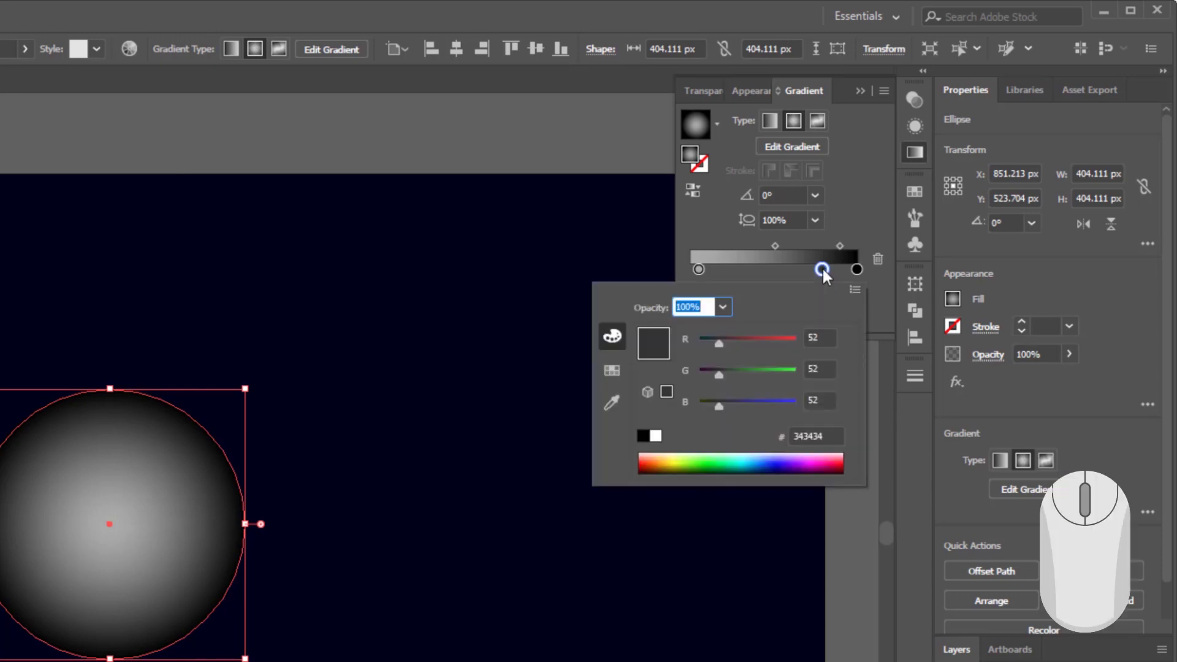
{"action": "double_click", "coordinate": [819, 337]}
{"action": "type", "text": "171"}
{"action": "left_click", "coordinate": [805, 368]}
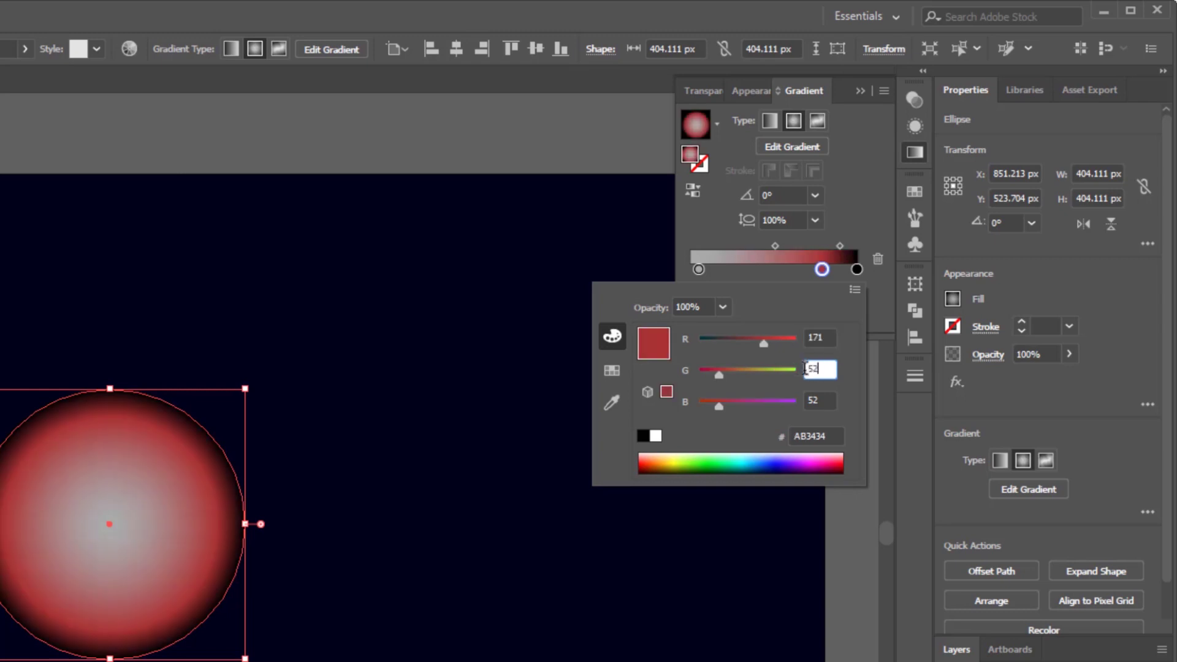
{"action": "type", "text": "58"}
{"action": "key", "text": "Tab"}
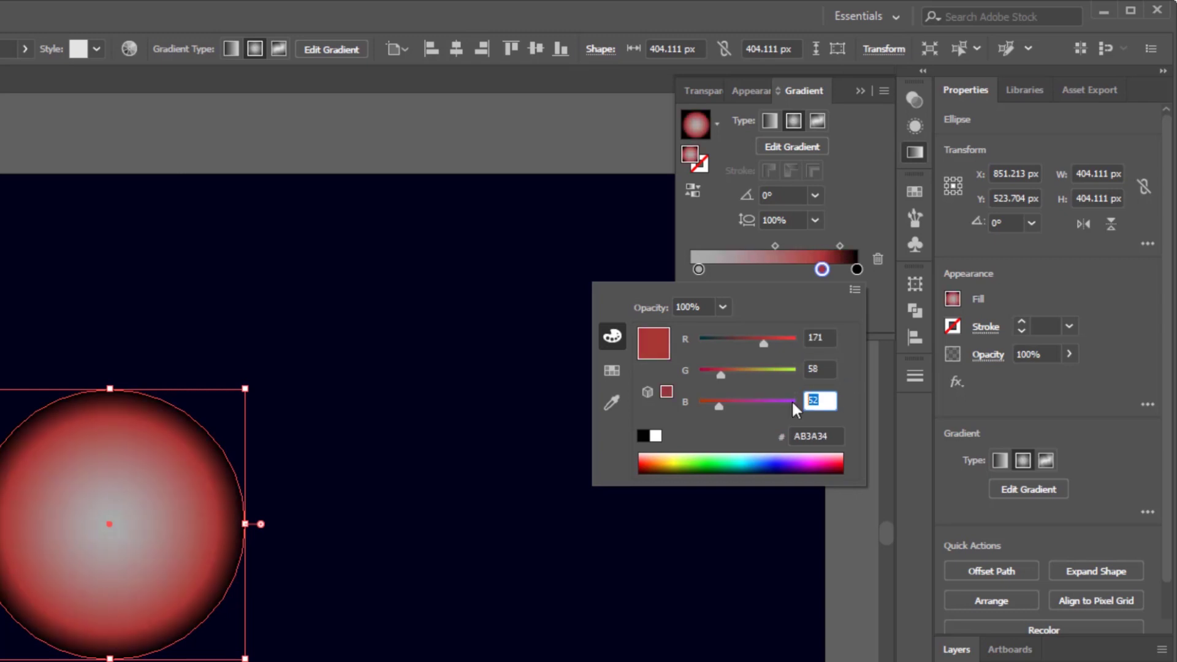
{"action": "type", "text": "0"}
{"action": "key", "text": "Return"}
Position the orange stop at 26% with the following midpoint at 55%.
{"action": "double_click", "coordinate": [774, 317]}
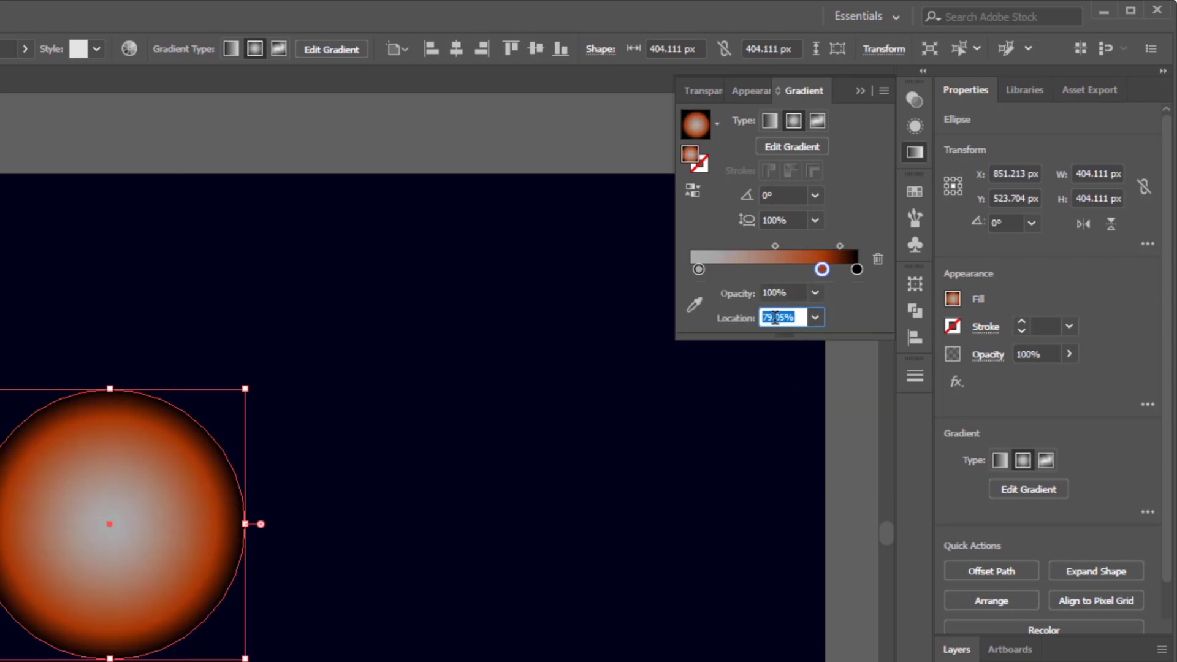
{"action": "type", "text": "26"}
{"action": "key", "text": "Return"}
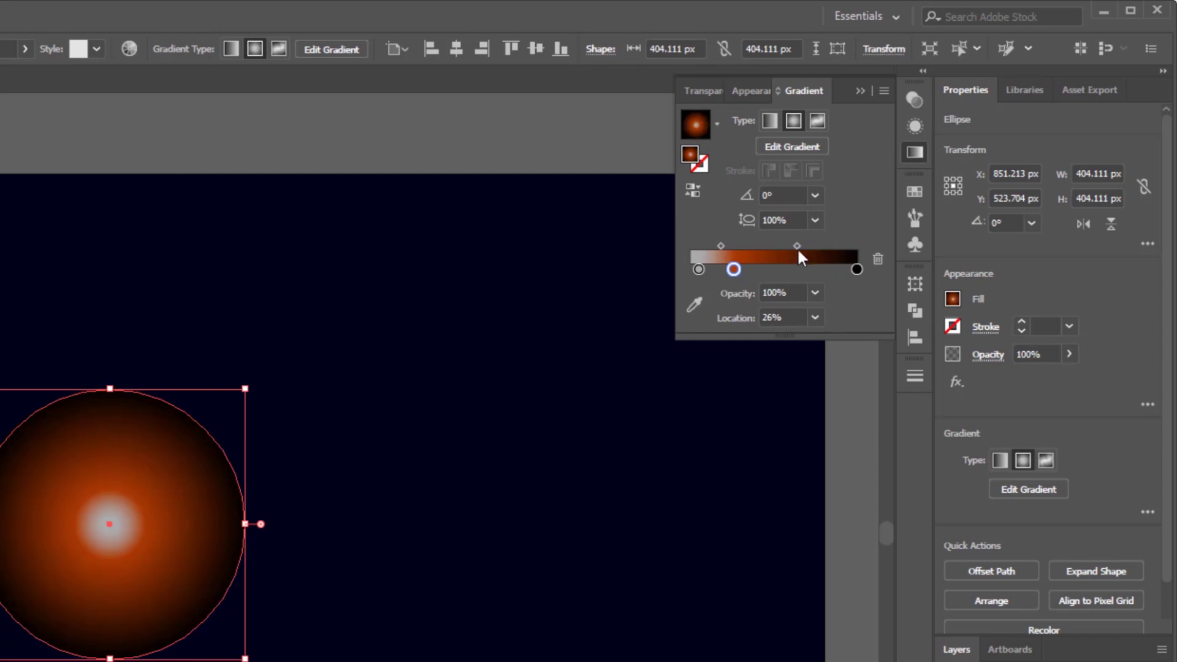
{"action": "left_click", "coordinate": [796, 244]}
{"action": "left_click", "coordinate": [726, 314]}
{"action": "type", "text": "55"}
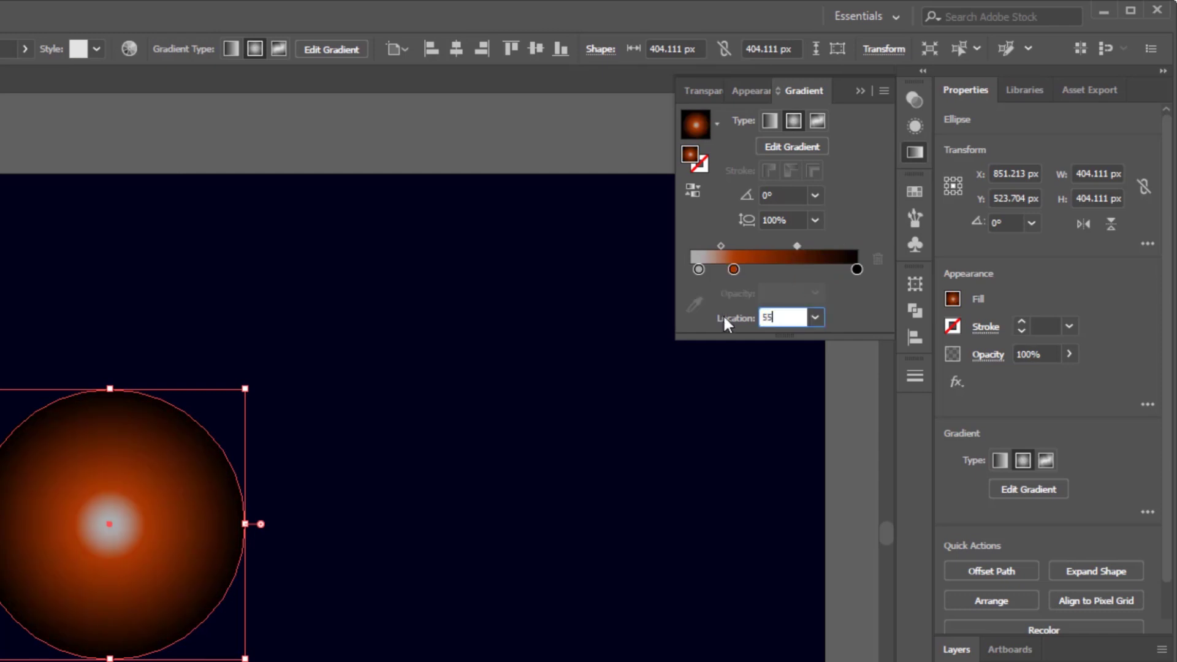
{"action": "key", "text": "Return"}
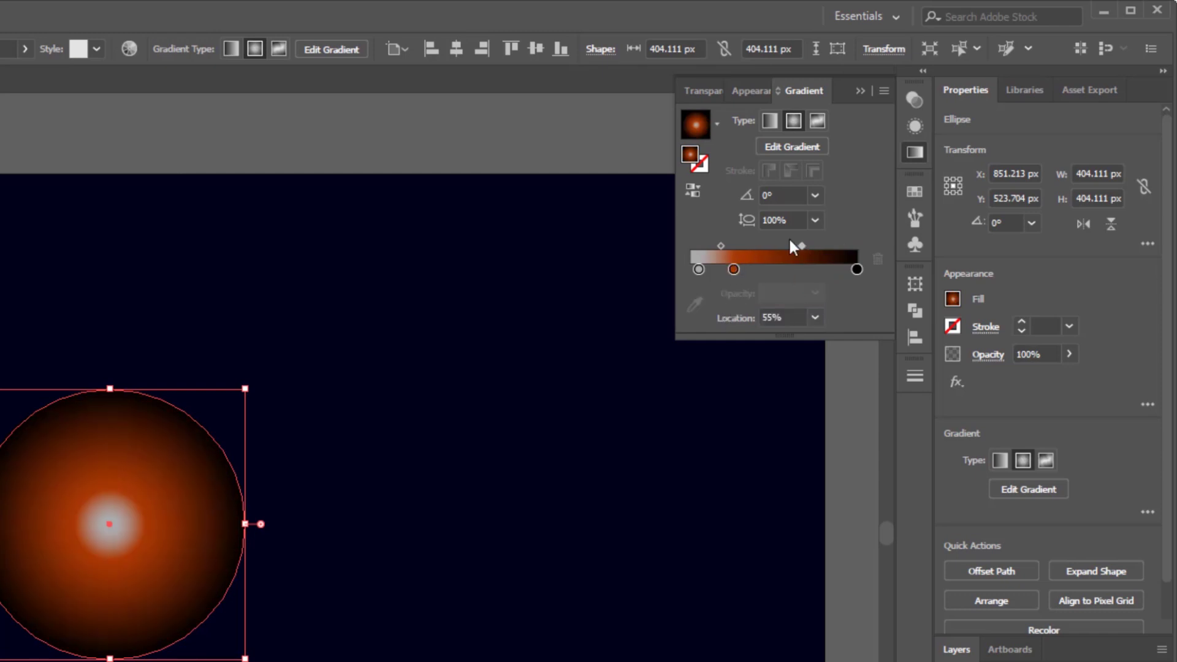
Add another gradient stop coloured red-orange, RGB 171/33/0 (AB2100).
{"action": "left_click", "coordinate": [826, 268]}
{"action": "double_click", "coordinate": [825, 269]}
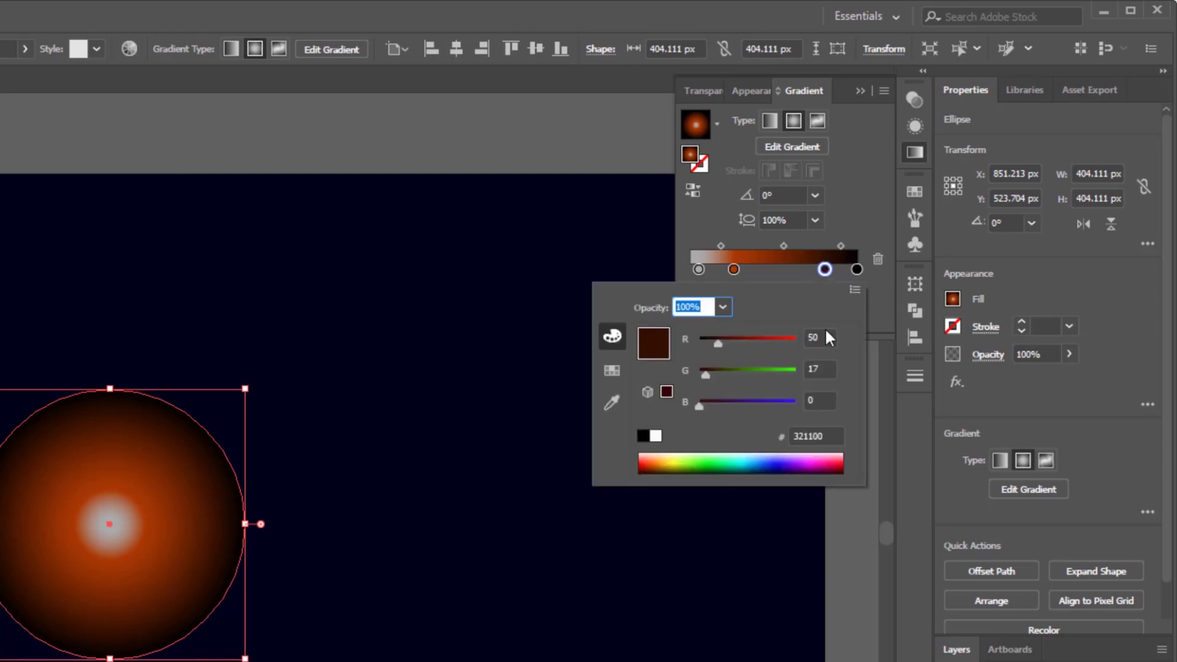
{"action": "key", "text": "Tab"}
{"action": "type", "text": "171"}
{"action": "key", "text": "Tab"}
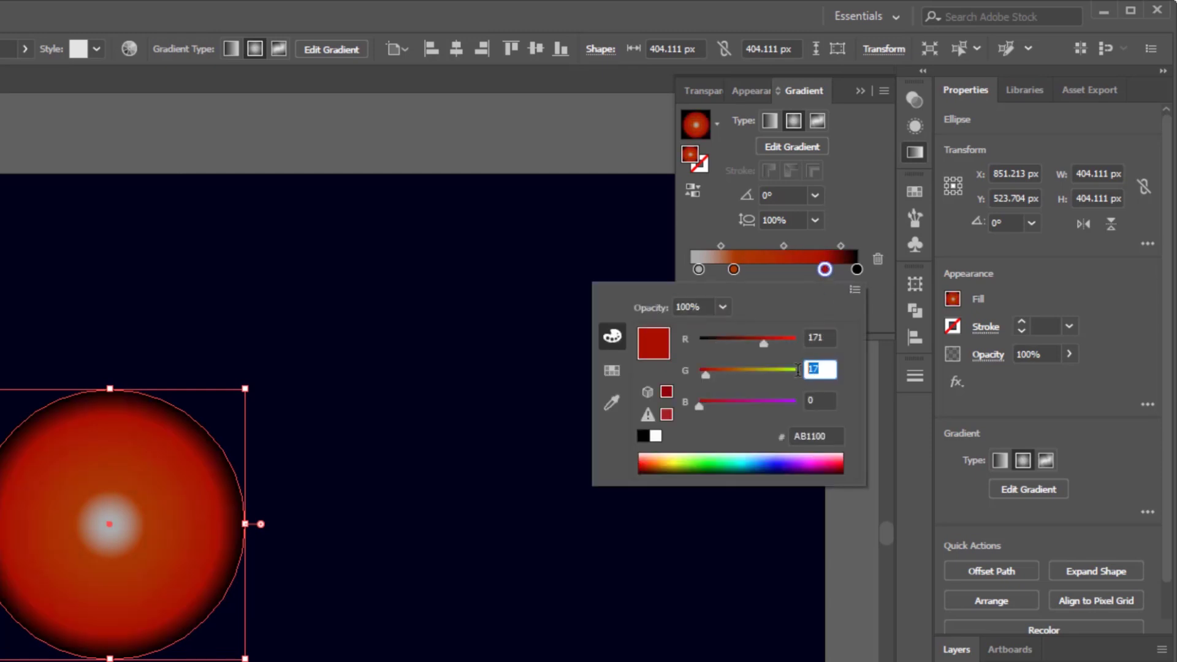
{"action": "type", "text": "33"}
{"action": "key", "text": "Tab"}
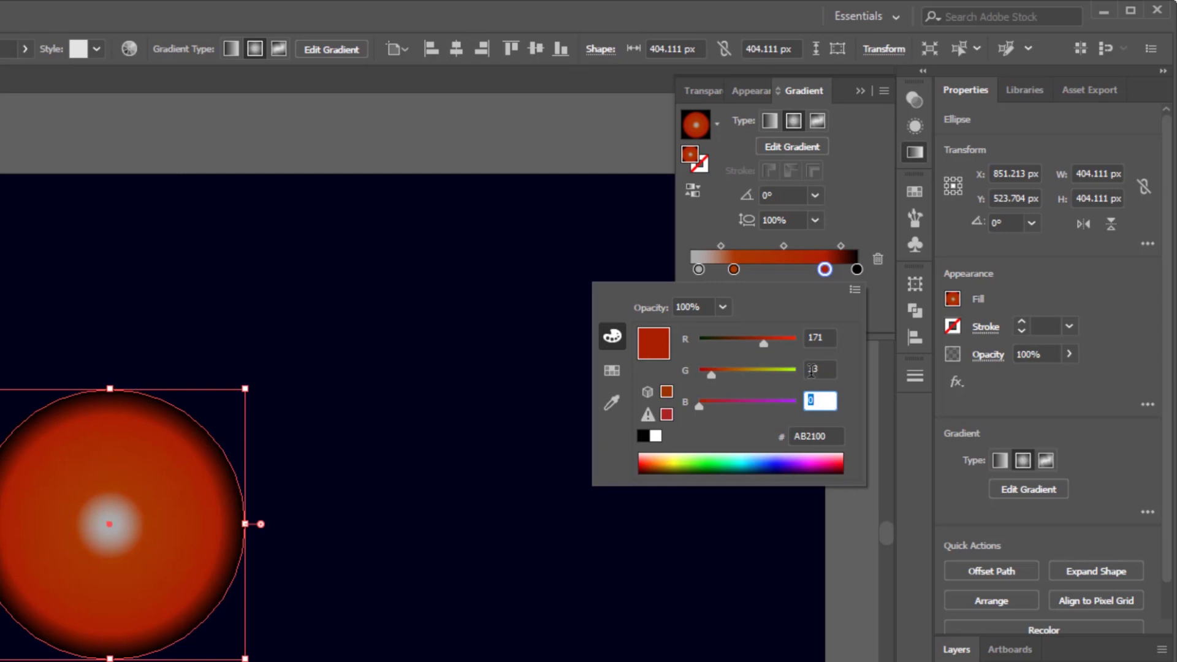
{"action": "key", "text": "Return"}
Place the red stop at 31% with the following midpoint at 24%.
{"action": "double_click", "coordinate": [779, 317]}
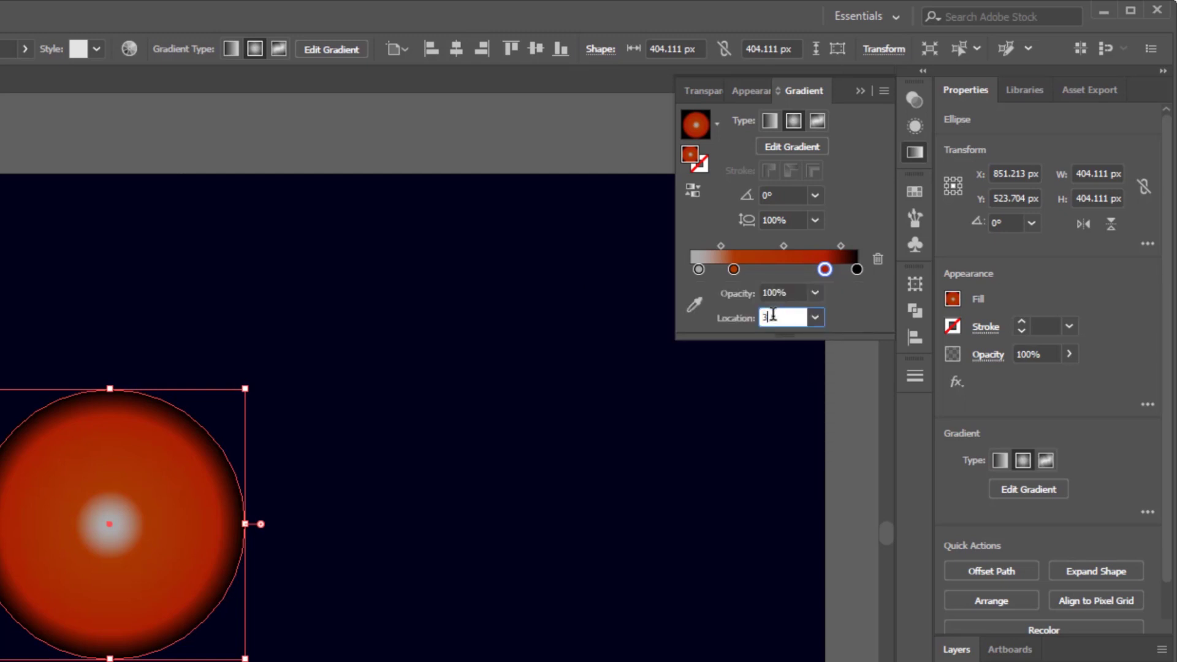
{"action": "type", "text": "31"}
{"action": "key", "text": "Return"}
{"action": "left_click", "coordinate": [799, 246]}
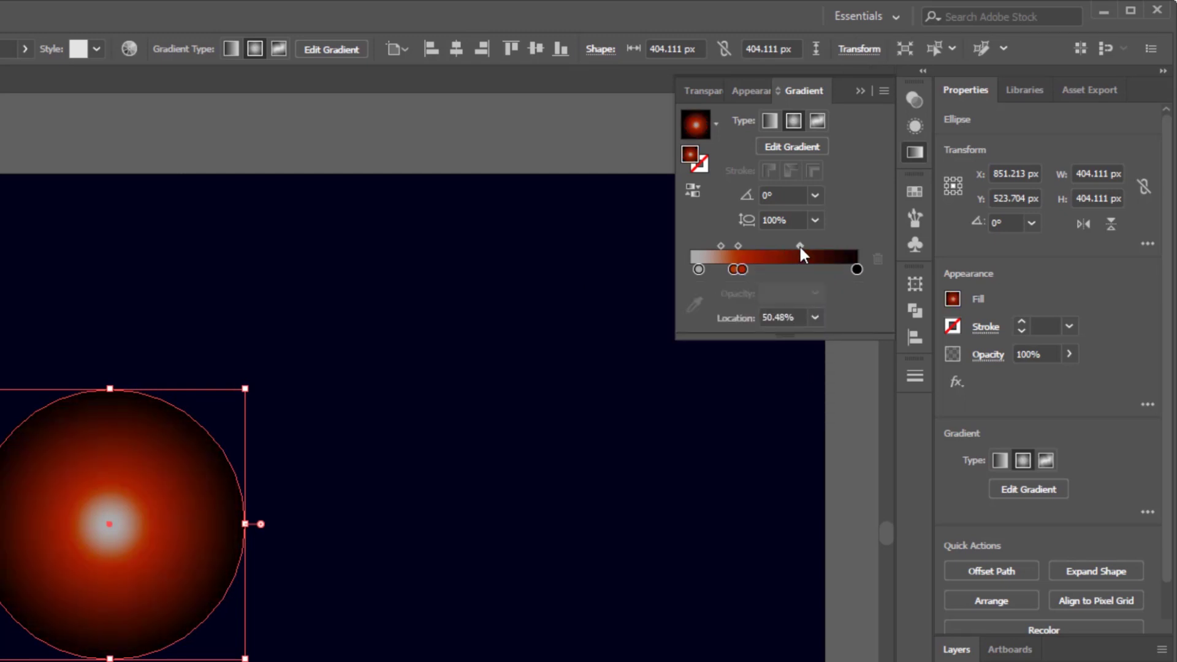
{"action": "double_click", "coordinate": [763, 317]}
{"action": "type", "text": "24"}
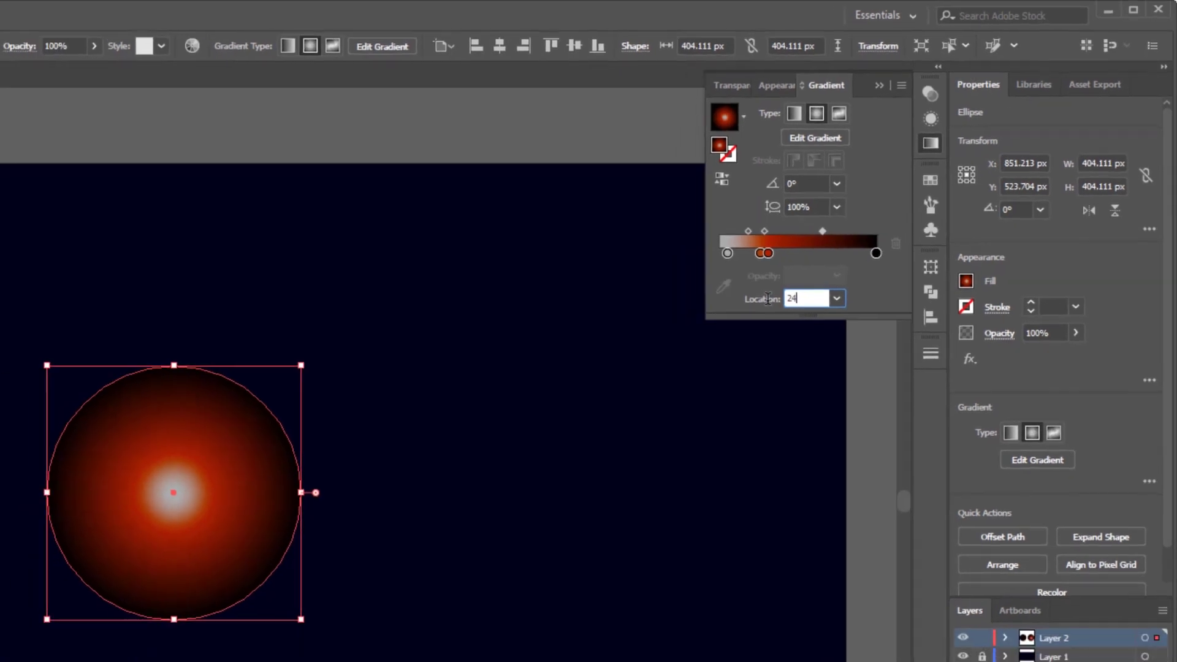
{"action": "key", "text": "Return"}
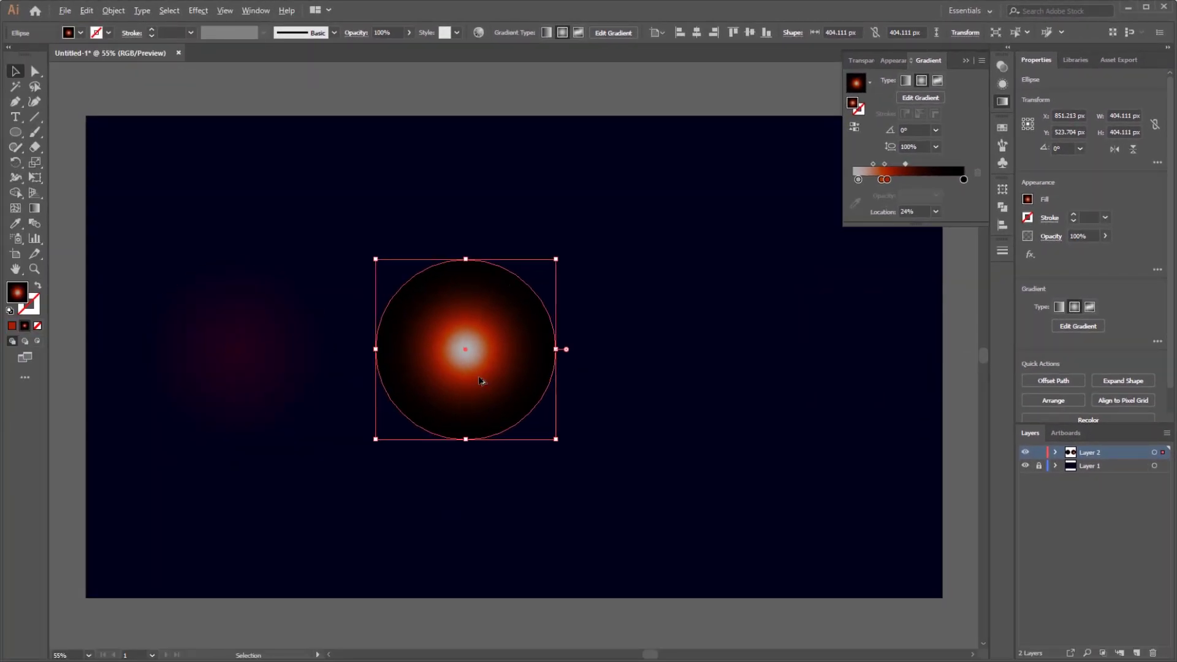
Duplicate the glowing circle to the right and remove its 31% gradient stop.
{"action": "left_click_drag", "start_coordinate": [478, 377], "coordinate": [693, 385]}
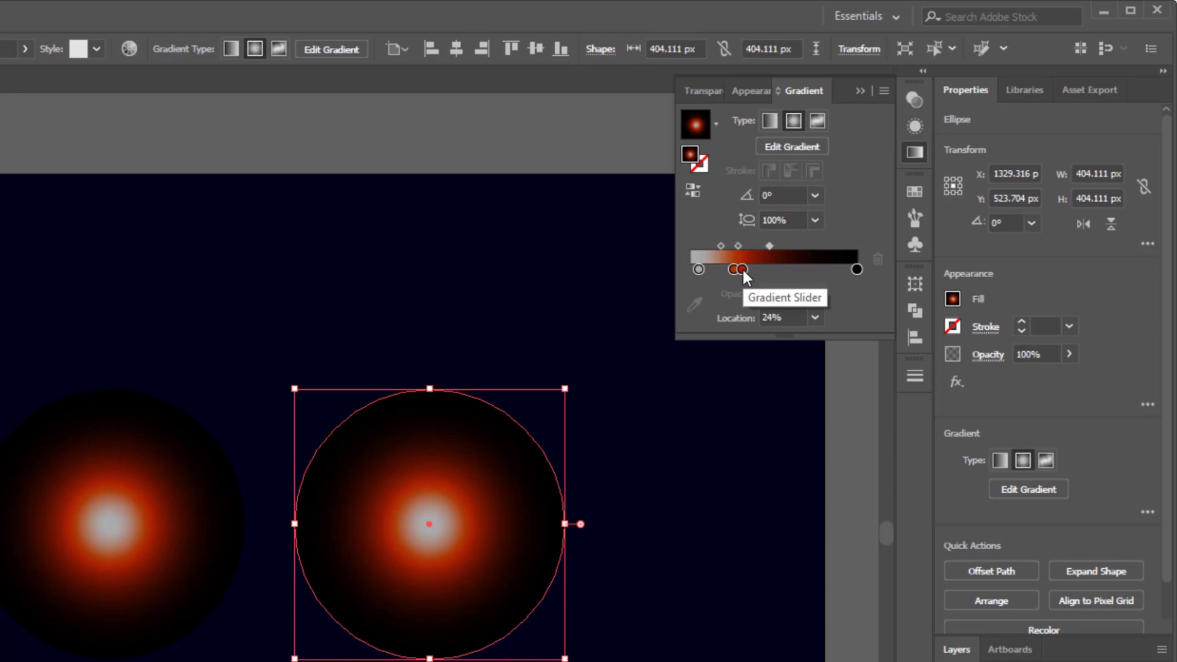
{"action": "left_click", "coordinate": [743, 269]}
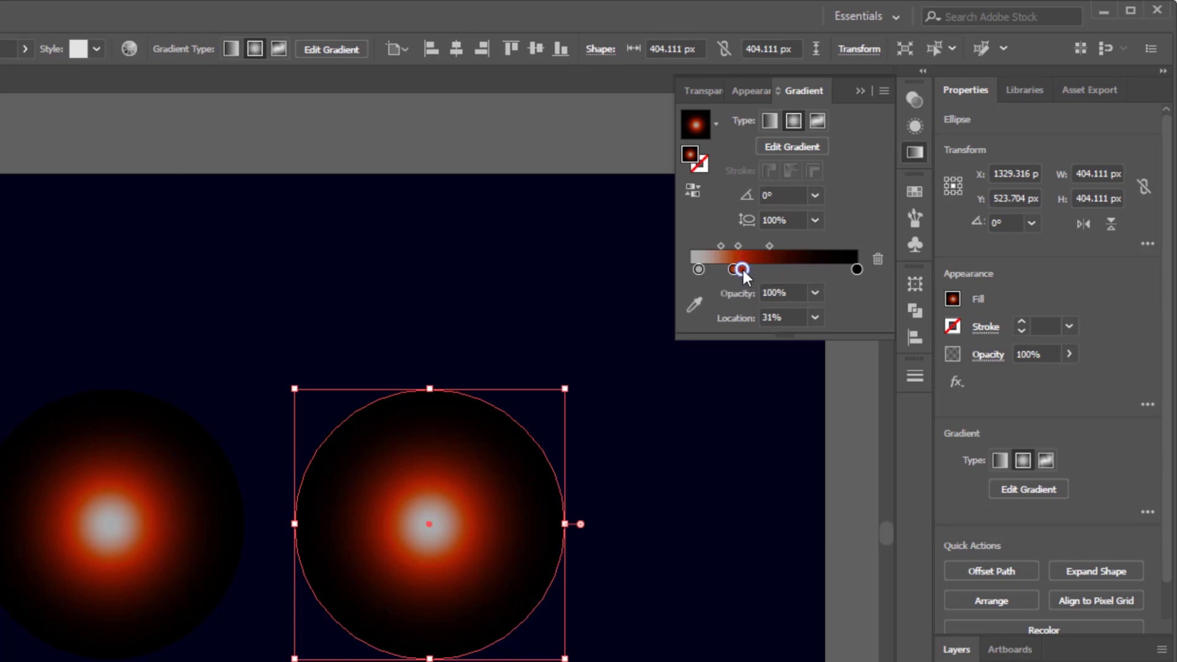
{"action": "left_click", "coordinate": [877, 260]}
{"action": "key", "text": "ctrl+z"}
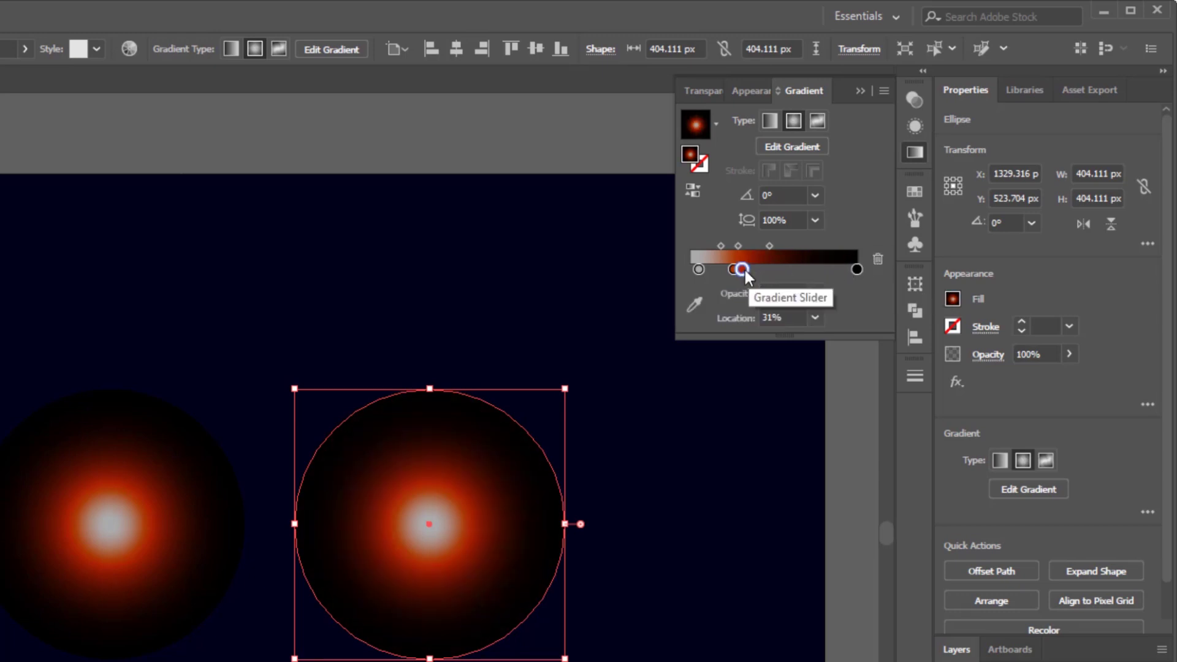
{"action": "left_click_drag", "start_coordinate": [745, 270], "coordinate": [788, 303]}
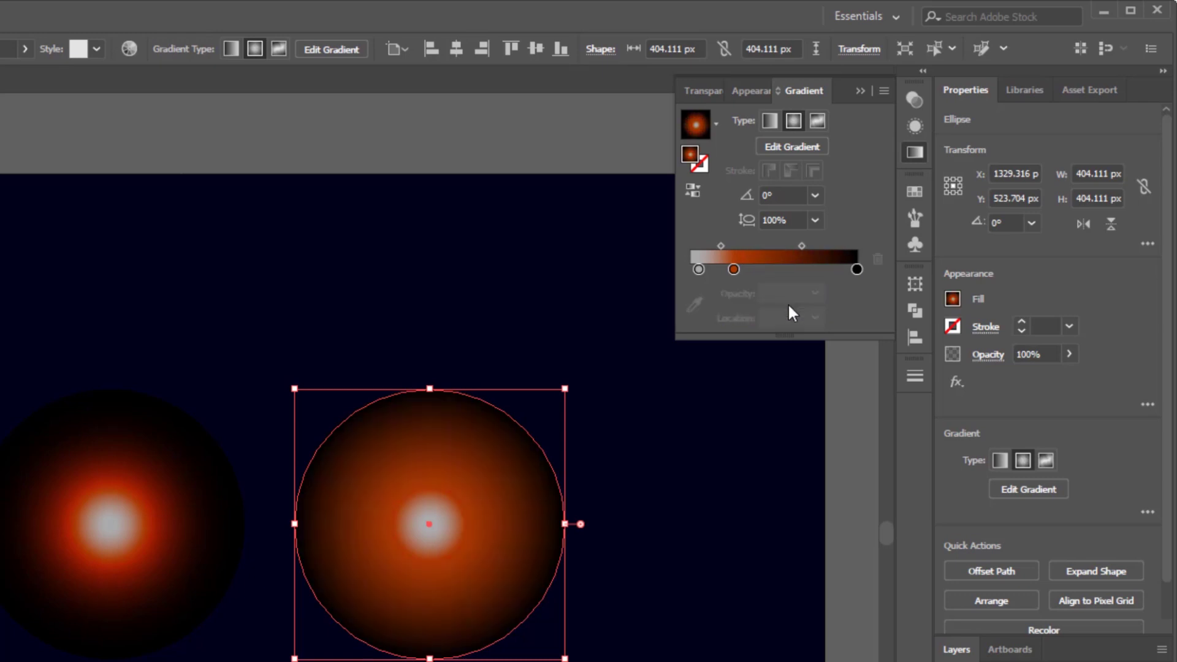
Recolour the red stop deep brown-red, RGB 116/33/0.
{"action": "double_click", "coordinate": [734, 268]}
{"action": "double_click", "coordinate": [821, 338]}
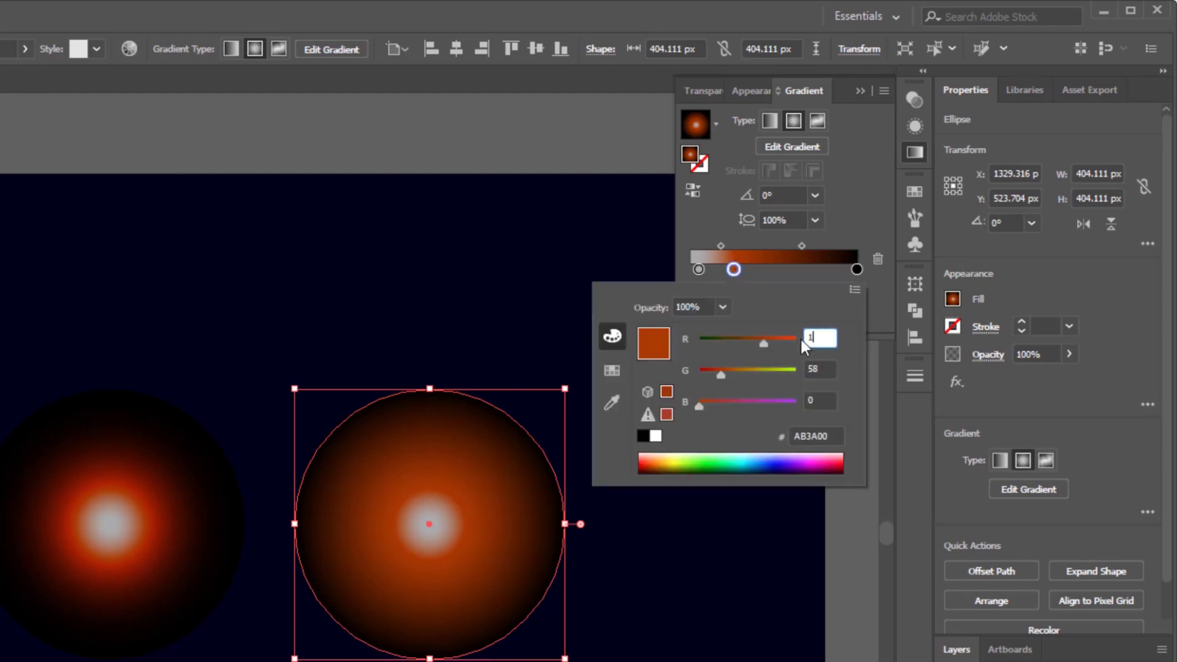
{"action": "type", "text": "116"}
{"action": "key", "text": "Tab"}
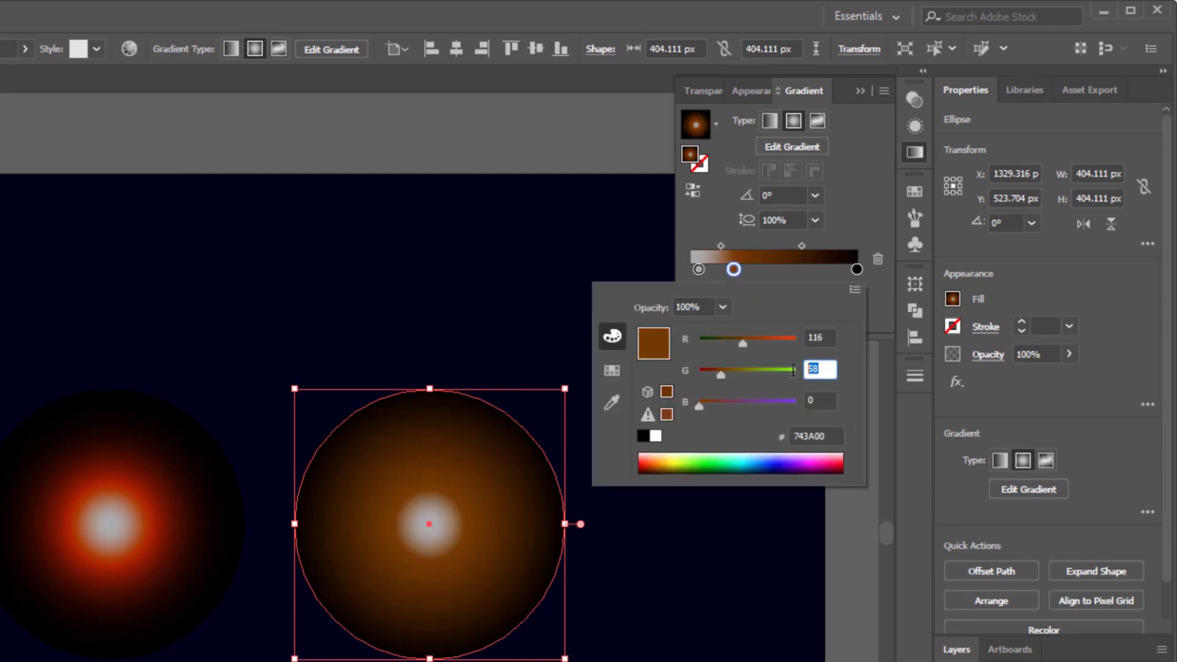
{"action": "type", "text": "33"}
{"action": "key", "text": "Tab"}
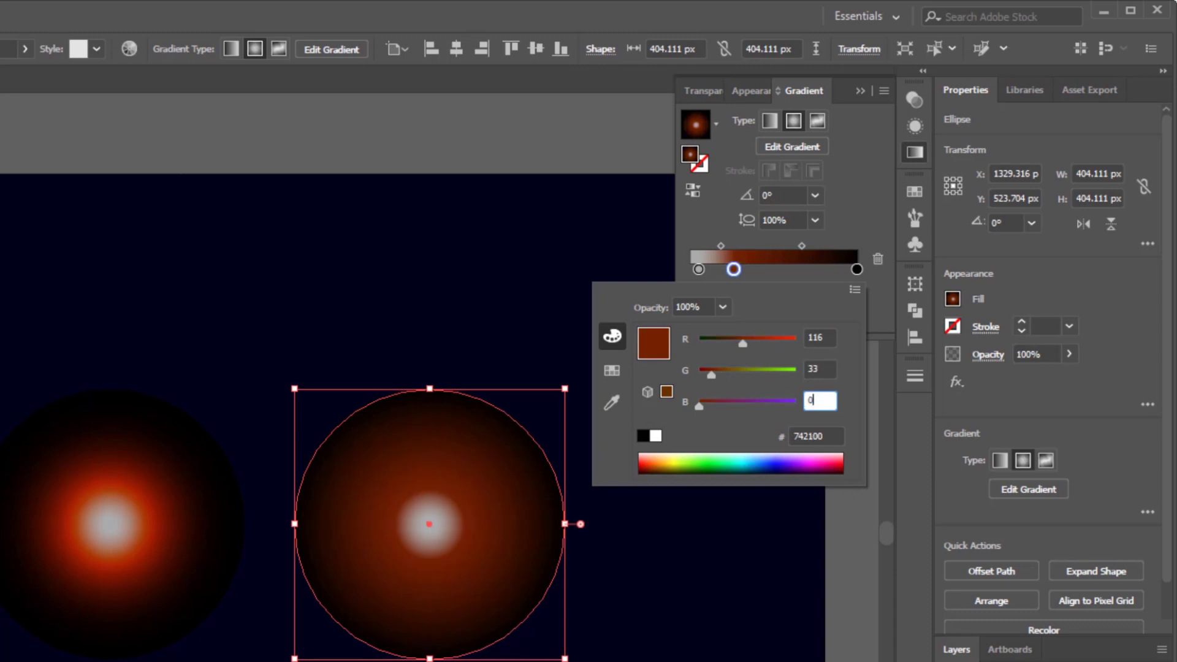
{"action": "type", "text": "0"}
{"action": "key", "text": "Return"}
Move the brown-red stop to 18% and its midpoint to 23%.
{"action": "double_click", "coordinate": [770, 315]}
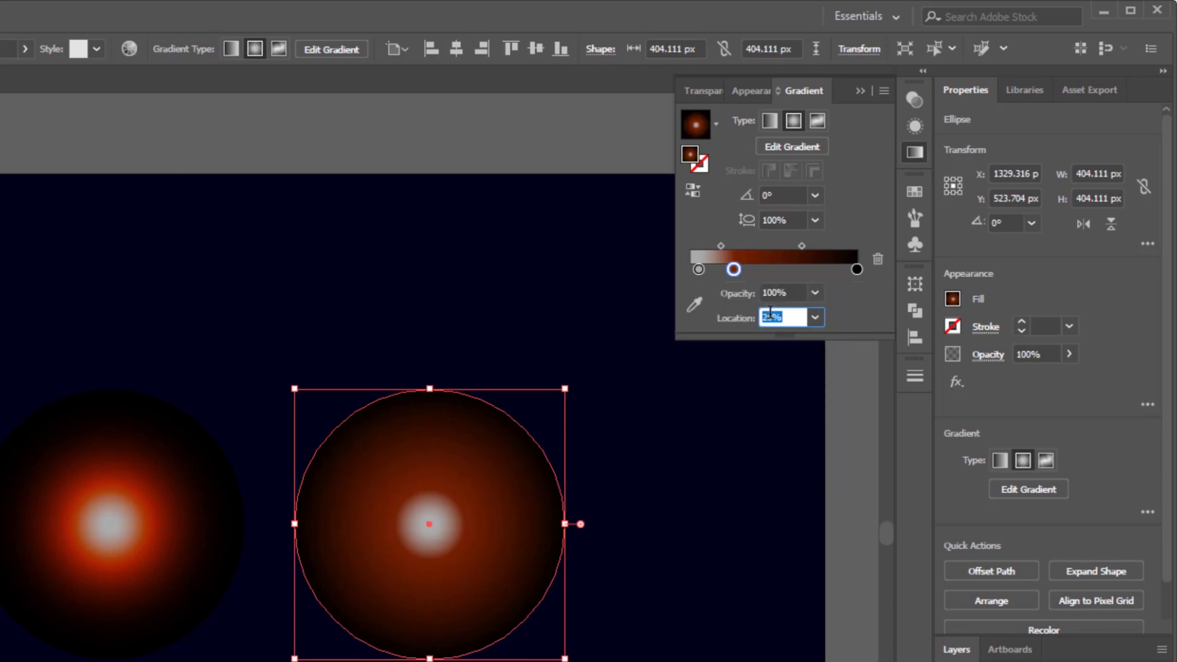
{"action": "type", "text": "18"}
{"action": "key", "text": "Return"}
{"action": "left_click", "coordinate": [795, 246]}
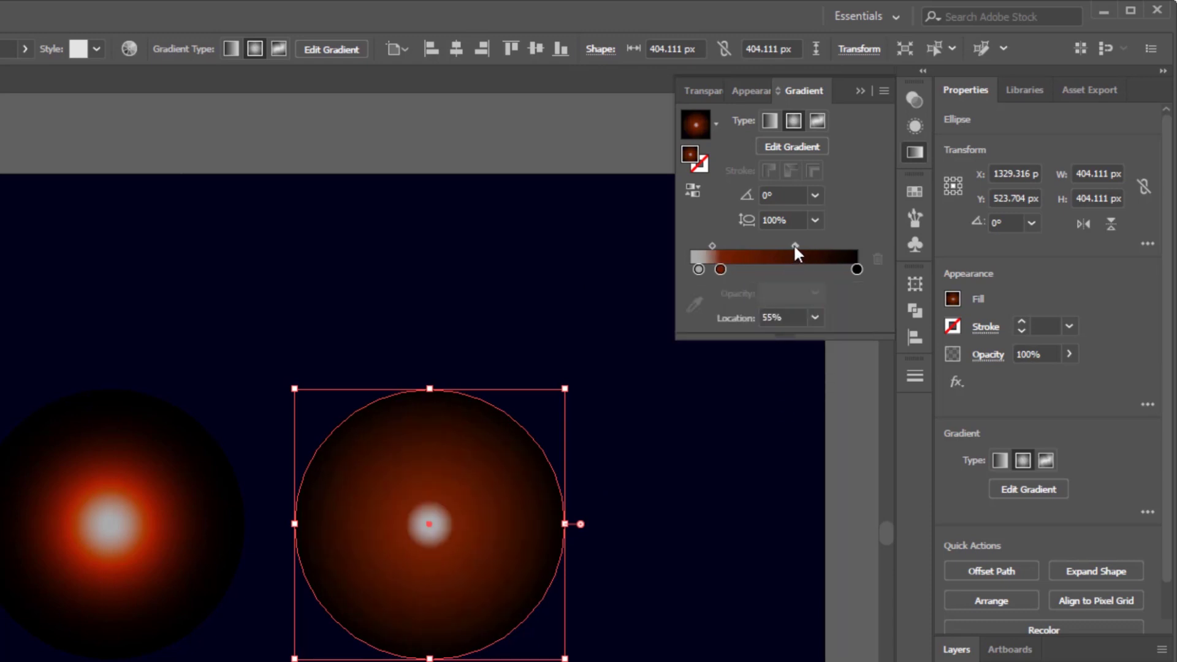
{"action": "double_click", "coordinate": [774, 317]}
{"action": "type", "text": "23"}
{"action": "key", "text": "Return"}
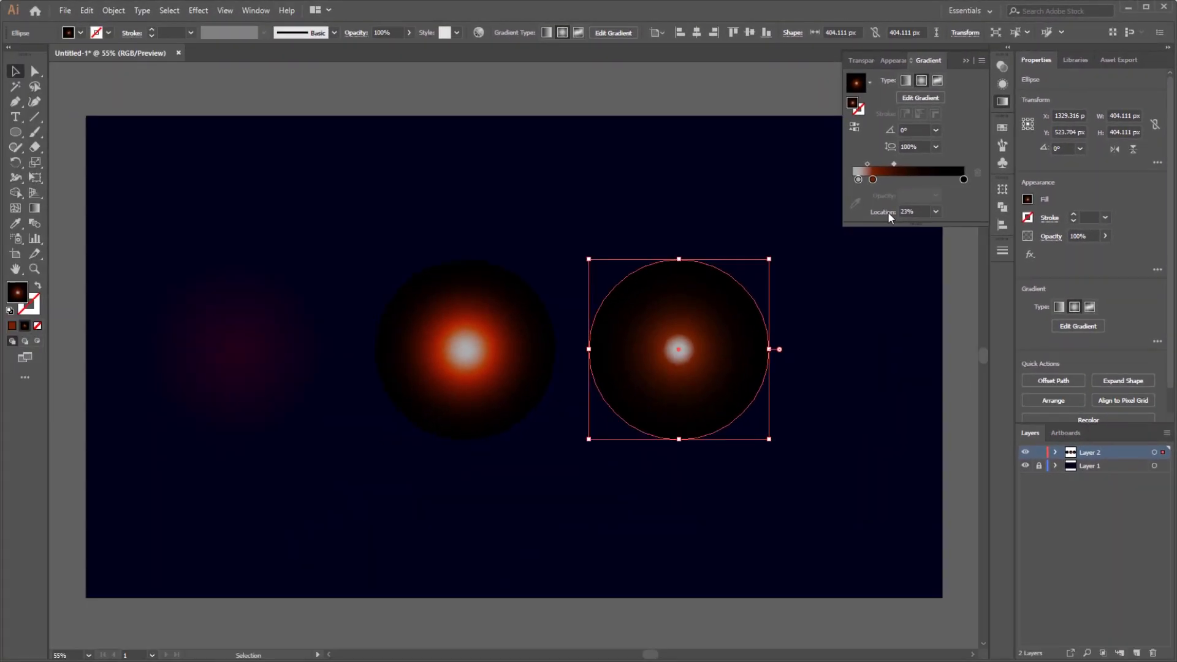
Set the middle glowing circle's blend mode to Screen.
{"action": "left_click", "coordinate": [521, 336]}
{"action": "left_click", "coordinate": [635, 270]}
{"action": "left_click", "coordinate": [607, 241]}
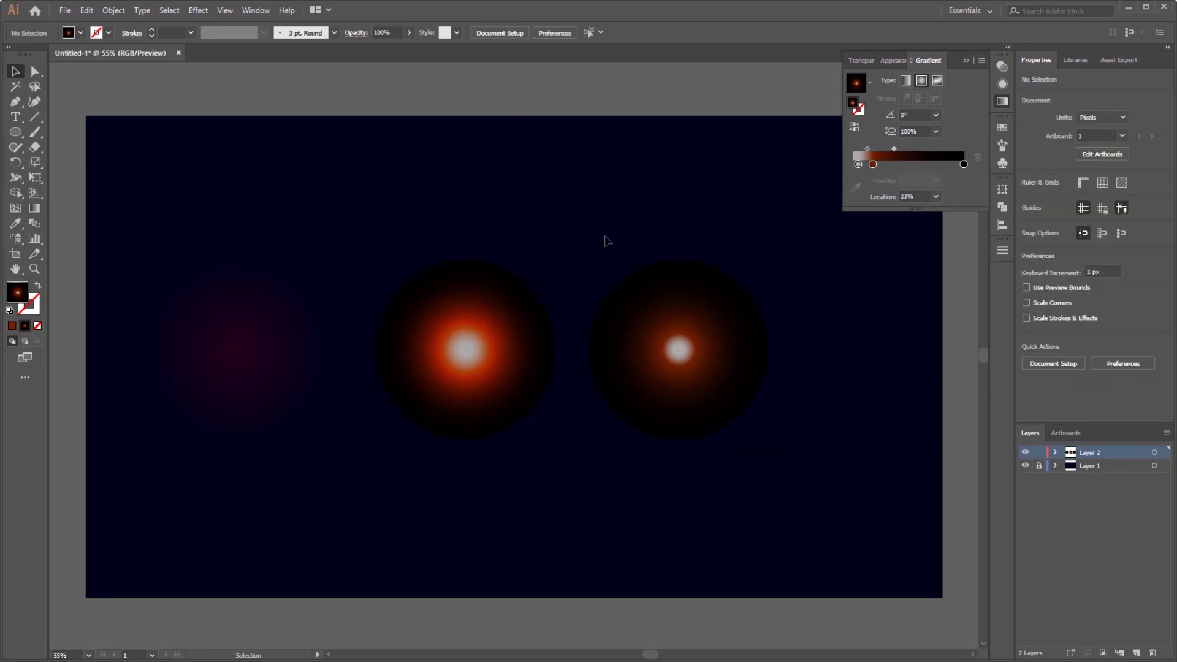
{"action": "left_click", "coordinate": [481, 295]}
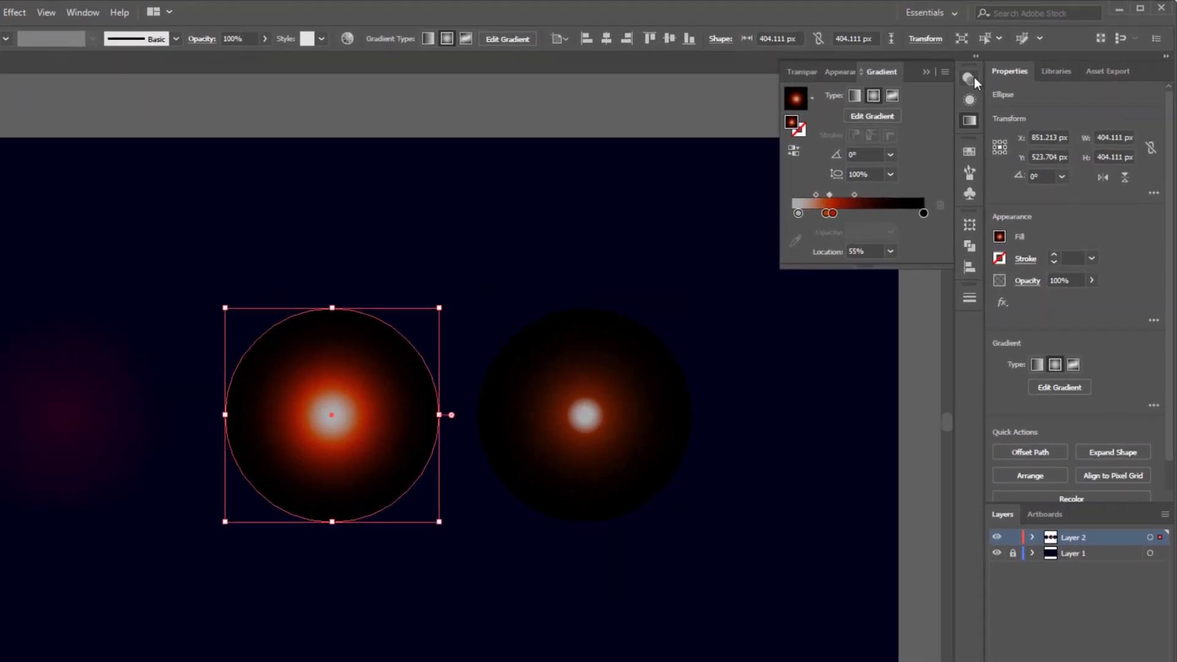
{"action": "left_click", "coordinate": [1002, 66]}
{"action": "left_click", "coordinate": [737, 119]}
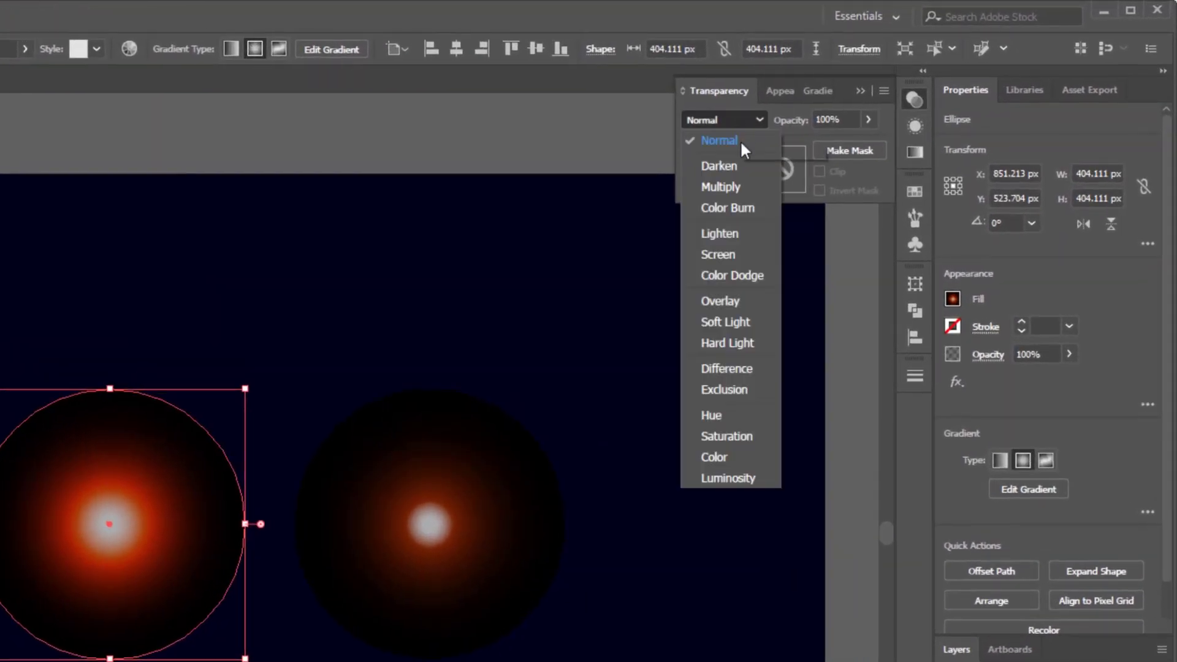
{"action": "left_click", "coordinate": [763, 256]}
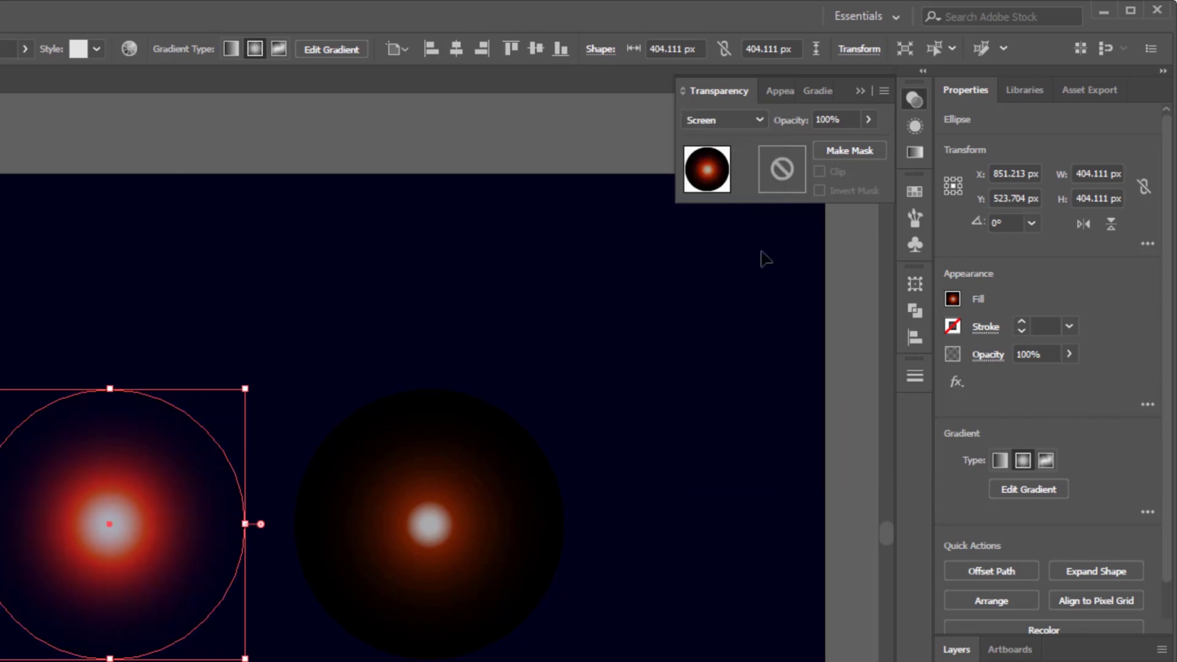
Set the right circle's blend mode to Color Dodge.
{"action": "left_click", "coordinate": [538, 516]}
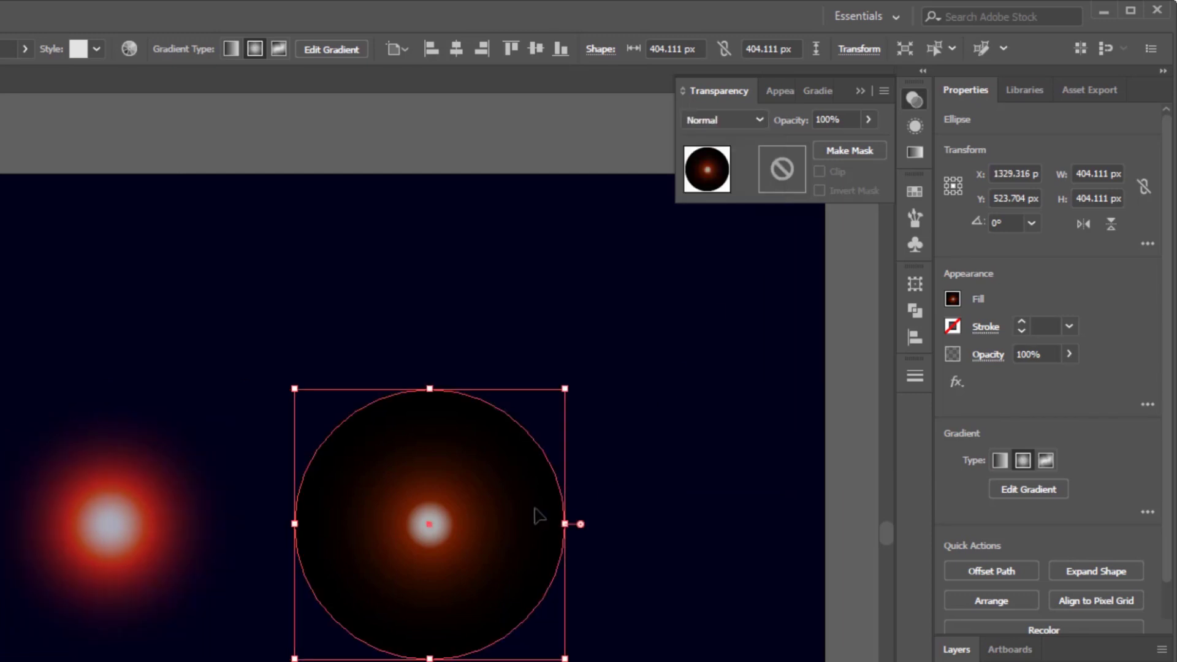
{"action": "left_click", "coordinate": [749, 118]}
{"action": "left_click", "coordinate": [756, 275]}
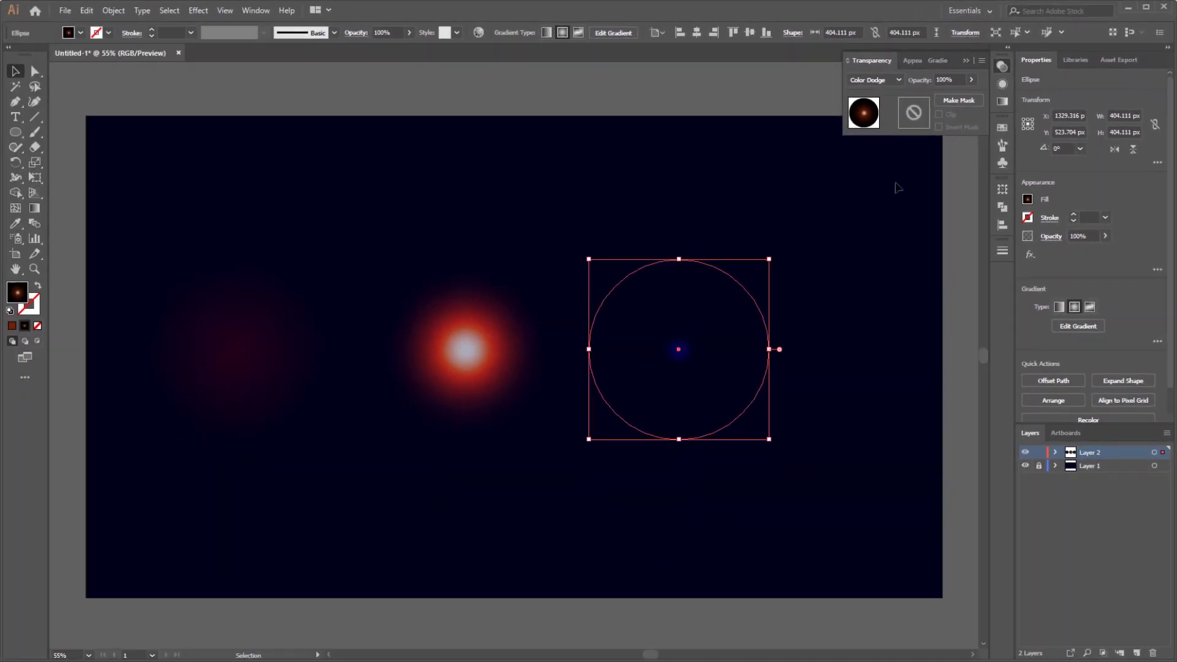
Move the right circle onto the middle red glow and squash it into a flattened ellipse.
{"action": "left_click", "coordinate": [847, 342]}
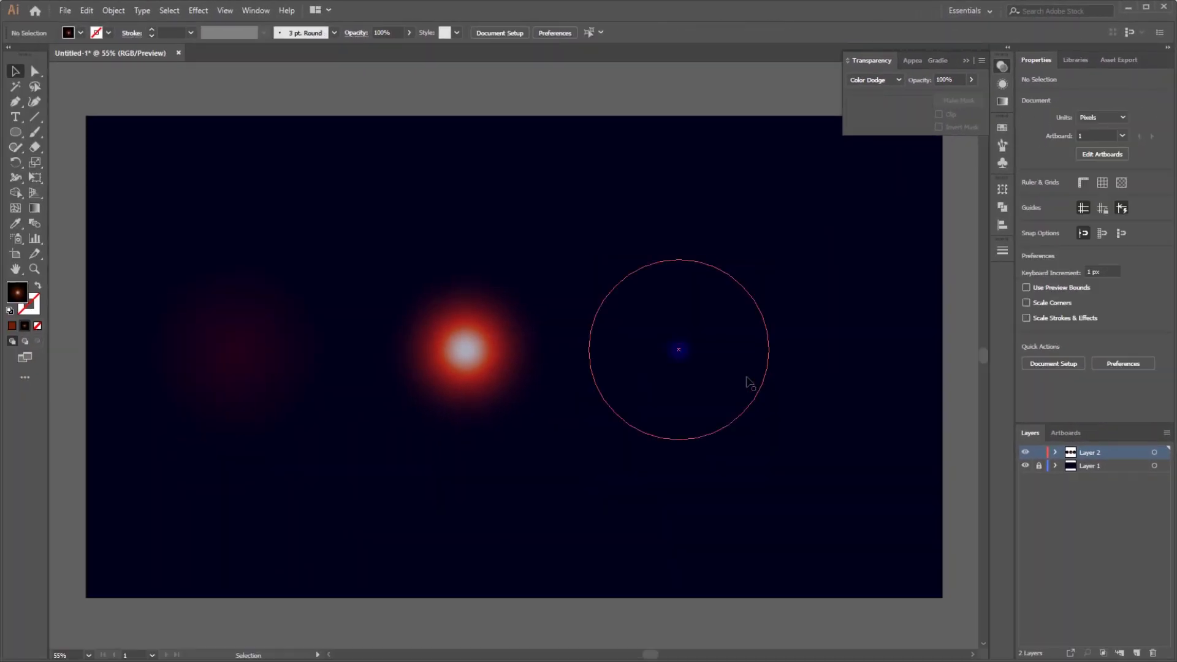
{"action": "left_click_drag", "start_coordinate": [746, 377], "coordinate": [533, 377]}
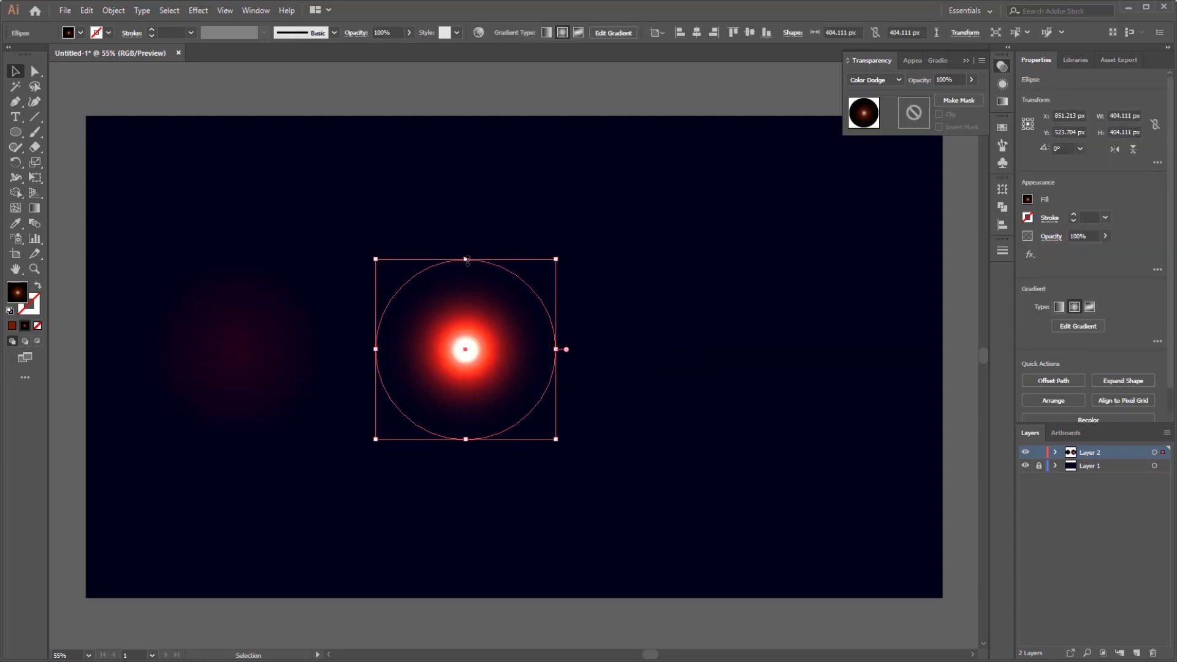
{"action": "left_click_drag", "start_coordinate": [469, 260], "coordinate": [471, 312]}
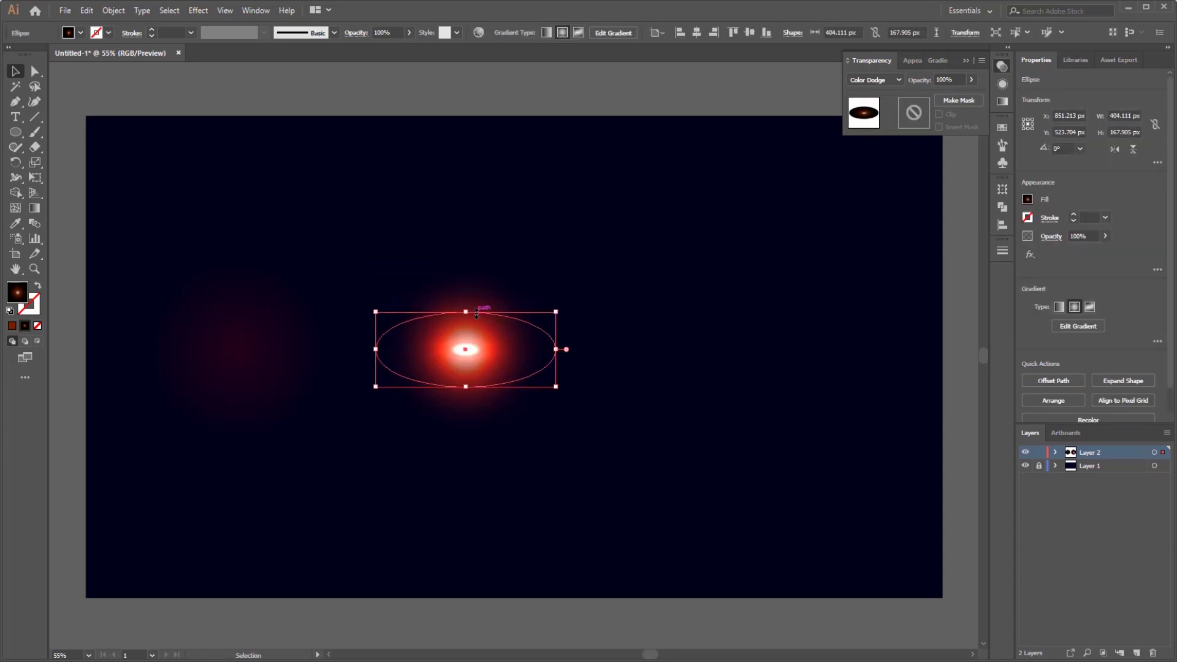
{"action": "key", "text": "ctrl+z"}
{"action": "left_click_drag", "start_coordinate": [470, 258], "coordinate": [484, 322]}
{"action": "left_click", "coordinate": [467, 258], "text": "shift"}
{"action": "key", "text": "ctrl+minus"}
Flatten the duplicate ellipse and widen it to about 627 px, then select both ellipses.
{"action": "left_click", "coordinate": [482, 272]}
{"action": "left_click", "coordinate": [465, 297]}
{"action": "left_click_drag", "start_coordinate": [547, 350], "coordinate": [593, 343]}
{"action": "left_click", "coordinate": [484, 296]}
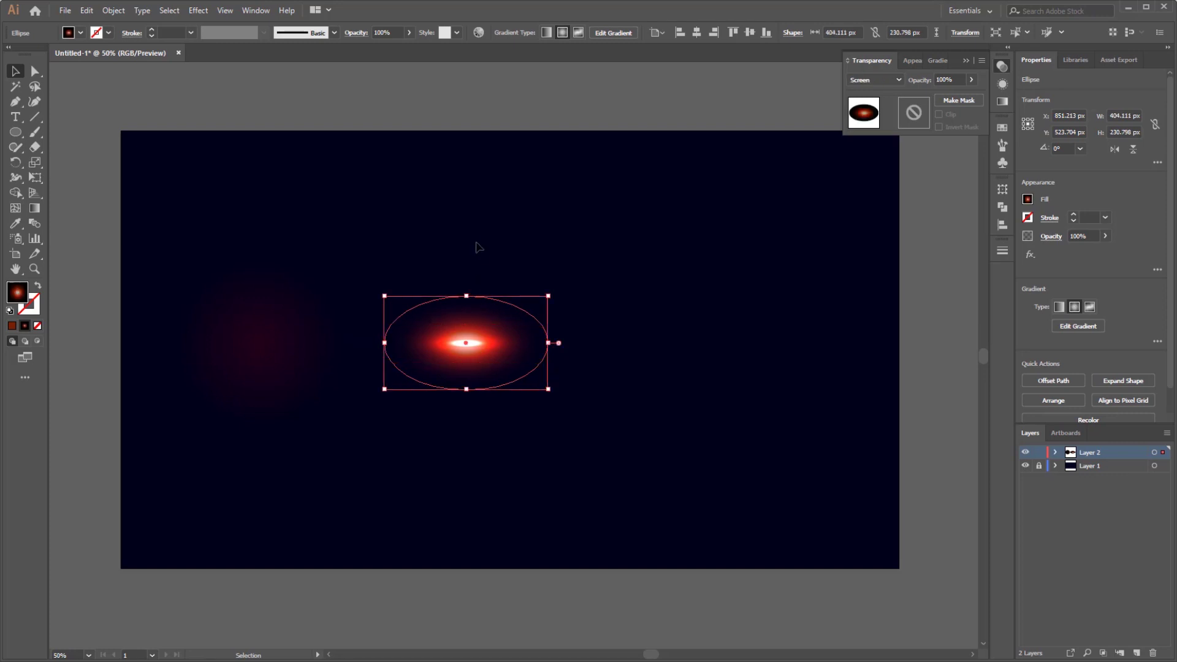
{"action": "left_click_drag", "start_coordinate": [476, 248], "coordinate": [529, 461]}
Group the two ellipses, copy and paste them in place, and stretch the copy wider.
{"action": "key", "text": "ctrl+g"}
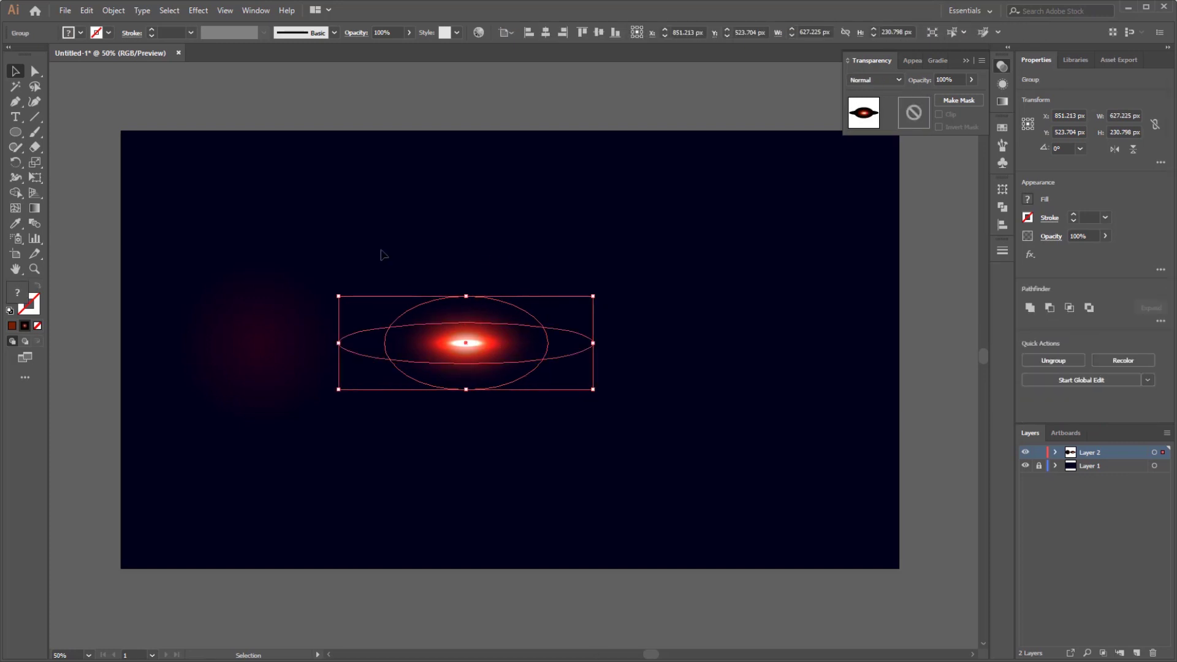
{"action": "left_click", "coordinate": [86, 11]}
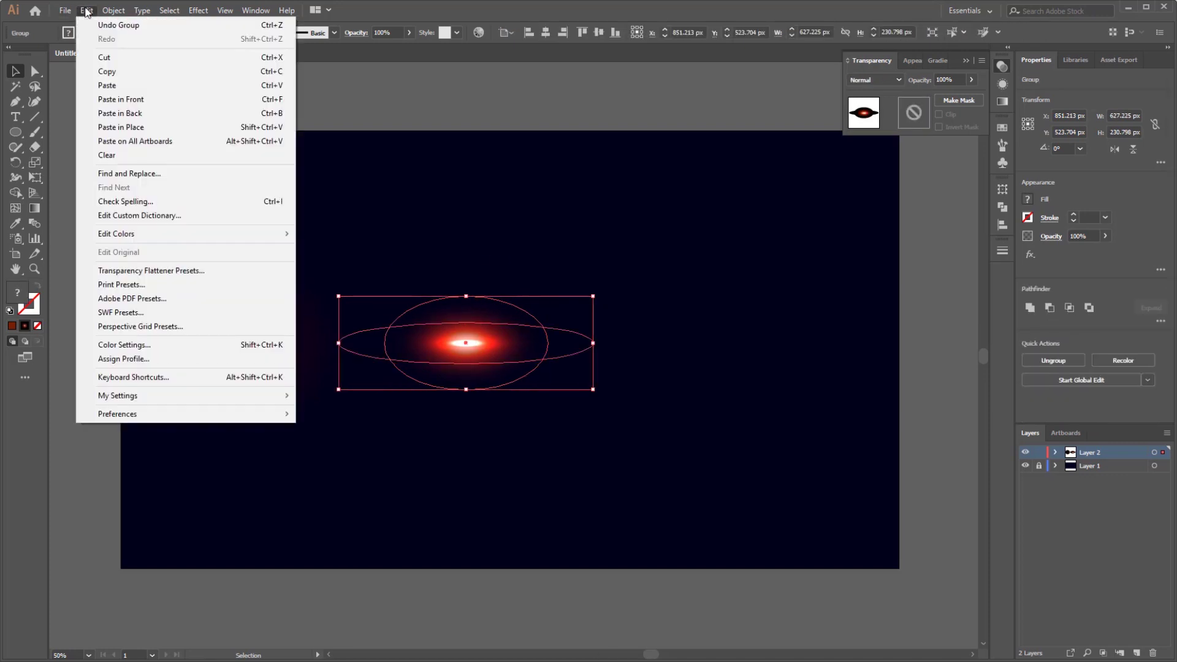
{"action": "left_click", "coordinate": [123, 72]}
{"action": "left_click", "coordinate": [86, 11]}
{"action": "left_click", "coordinate": [122, 127]}
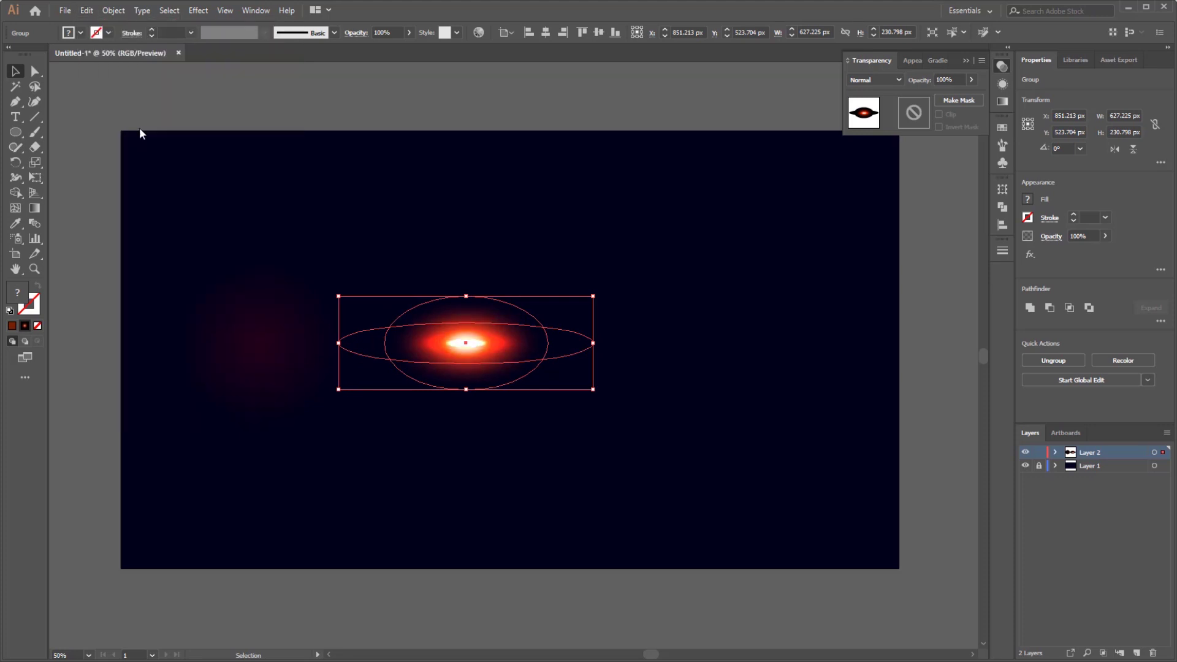
{"action": "left_click_drag", "start_coordinate": [593, 342], "coordinate": [763, 372]}
Center the dark circle on the glow and enlarge it around its centre.
{"action": "left_click_drag", "start_coordinate": [260, 296], "coordinate": [469, 295]}
{"action": "mouse_move", "coordinate": [549, 260]}
{"action": "left_mouse_down"}
{"action": "mouse_move", "coordinate": [609, 219]}
{"action": "mouse_move", "coordinate": [369, 507]}
{"action": "left_mouse_up"}
{"action": "left_click", "coordinate": [658, 237]}
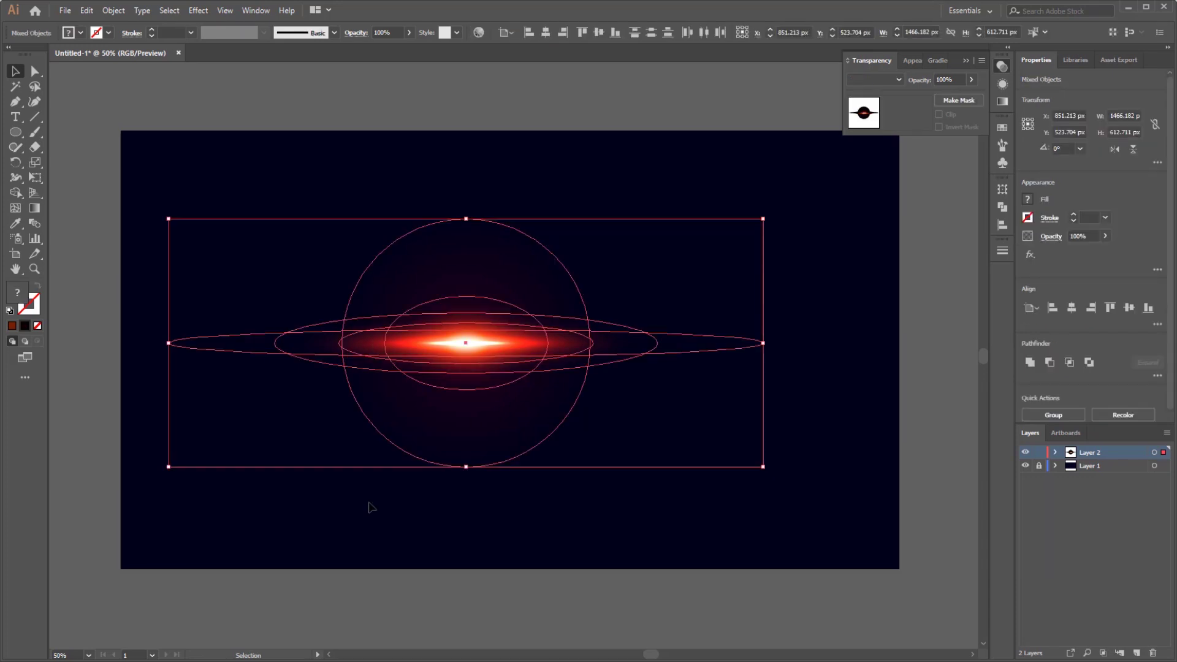
Move the glow objects to the artboard's left edge and scale them up hugely.
{"action": "left_click_drag", "start_coordinate": [472, 346], "coordinate": [212, 347]}
{"action": "scroll", "coordinate": [647, 359], "scroll_direction": "down", "scroll_amount": 2}
{"action": "left_click_drag", "start_coordinate": [530, 403], "coordinate": [770, 511]}
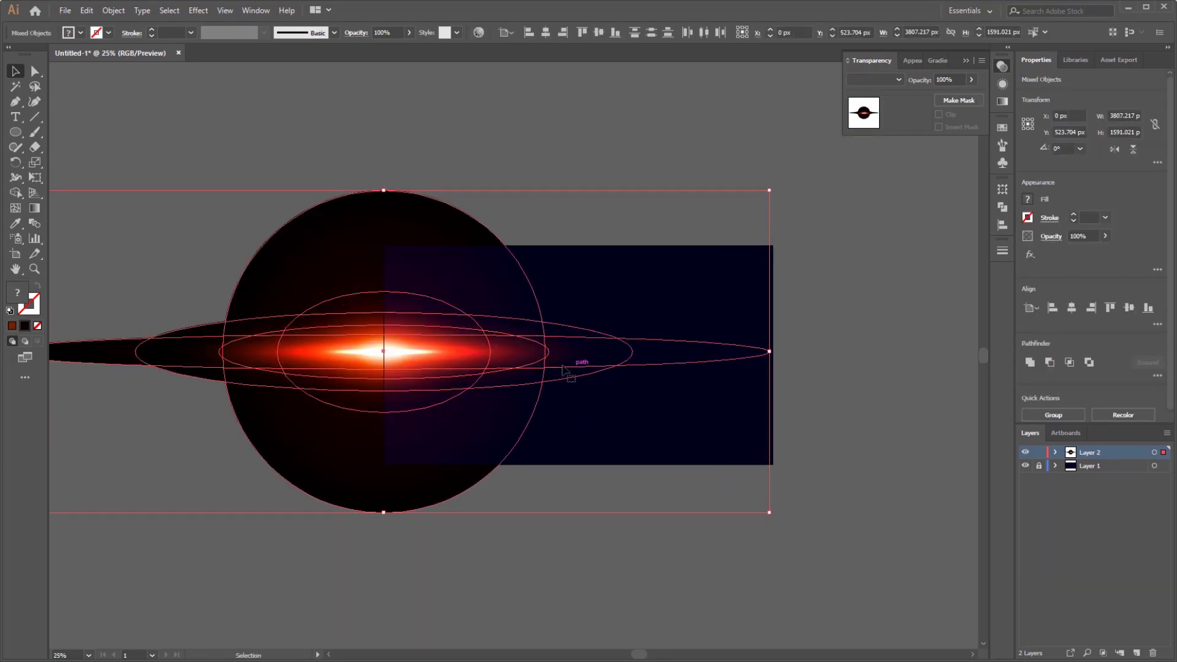
{"action": "left_click_drag", "start_coordinate": [563, 368], "coordinate": [498, 366]}
{"action": "left_click", "coordinate": [546, 540]}
Reshape the glow ellipse group taller and wider, repositioning it as a red streak.
{"action": "left_click", "coordinate": [345, 311]}
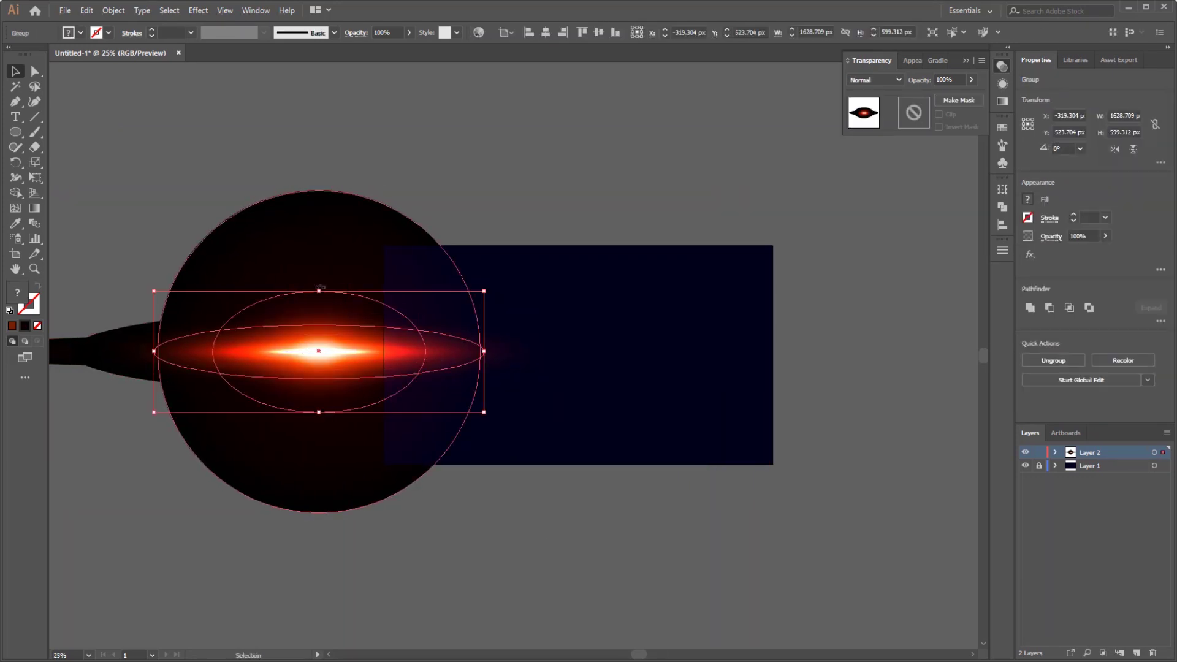
{"action": "left_click_drag", "start_coordinate": [320, 287], "coordinate": [320, 234]}
{"action": "left_click_drag", "start_coordinate": [505, 324], "coordinate": [518, 324]}
{"action": "left_click_drag", "start_coordinate": [597, 357], "coordinate": [532, 357]}
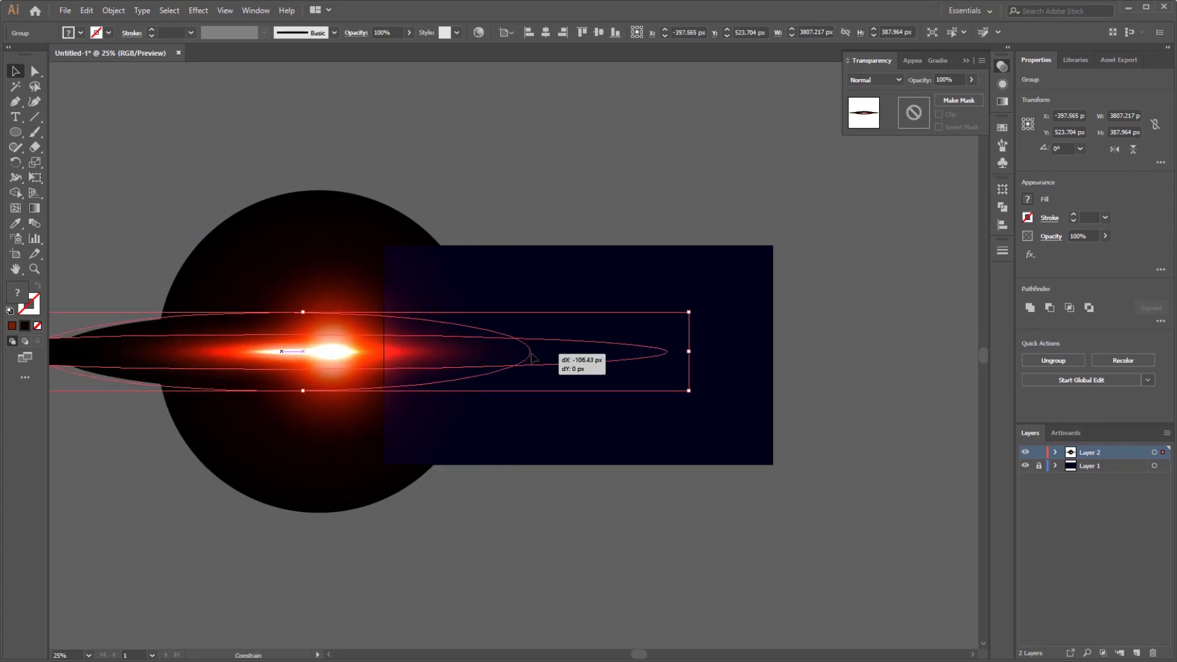
{"action": "key", "text": "ctrl+equal"}
{"action": "left_click", "coordinate": [302, 337]}
{"action": "left_click", "coordinate": [319, 368]}
{"action": "mouse_move", "coordinate": [587, 402]}
{"action": "left_mouse_down"}
{"action": "mouse_move", "coordinate": [621, 402]}
{"action": "mouse_move", "coordinate": [588, 404]}
{"action": "left_mouse_up"}
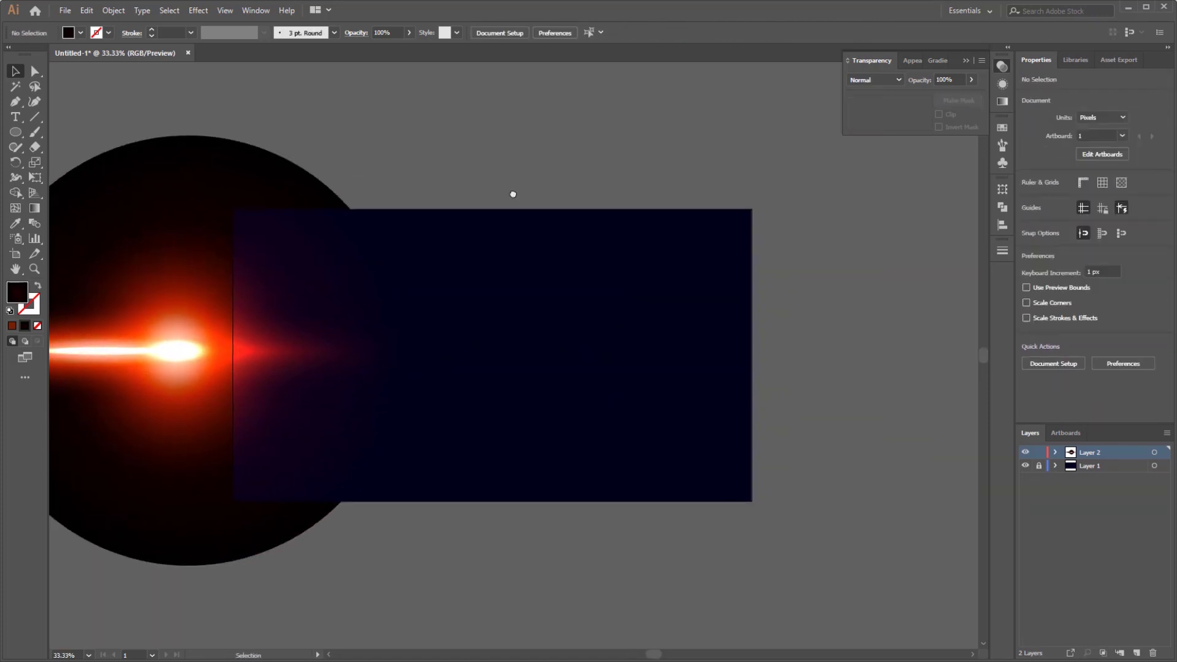
{"action": "left_click", "coordinate": [374, 349]}
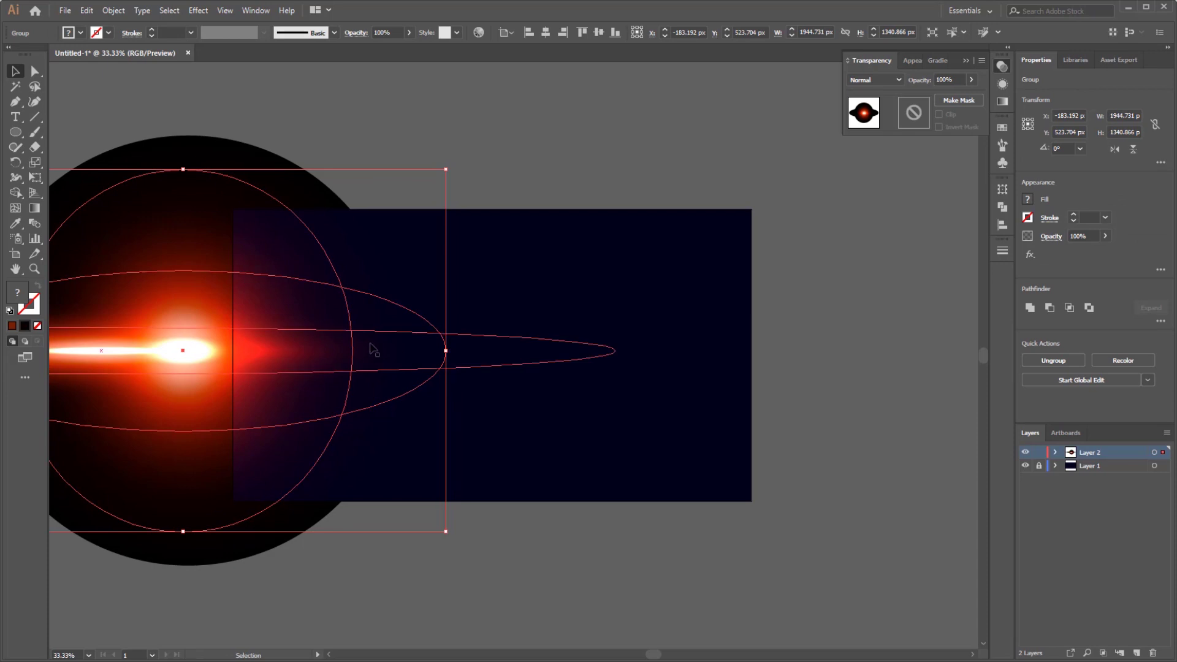
{"action": "left_click", "coordinate": [556, 119]}
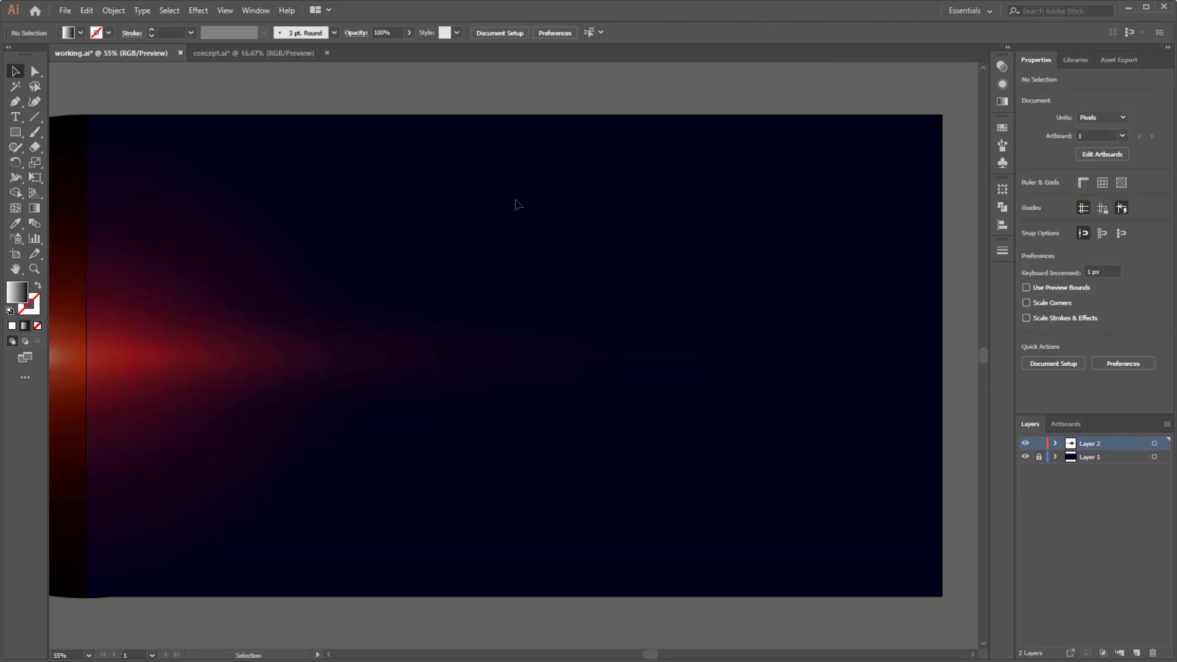
Draw a new circle on the artboard with the Ellipse tool.
{"action": "scroll", "coordinate": [519, 341], "scroll_direction": "down", "scroll_amount": 2}
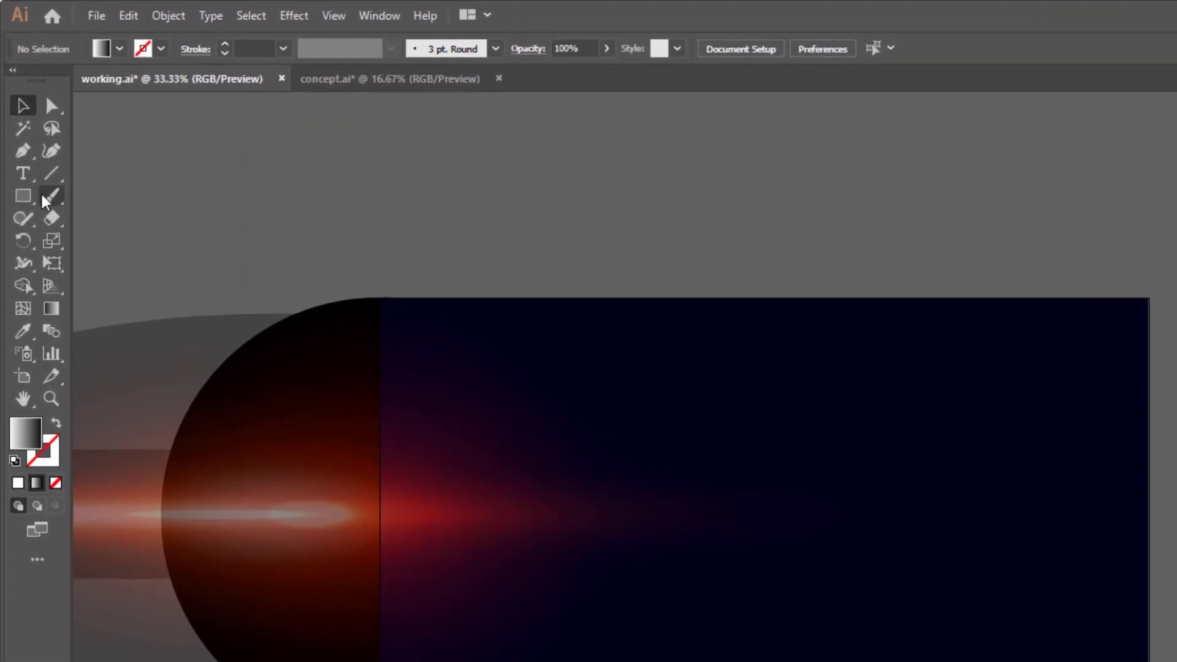
{"action": "left_click", "coordinate": [15, 132]}
{"action": "left_click", "coordinate": [106, 243]}
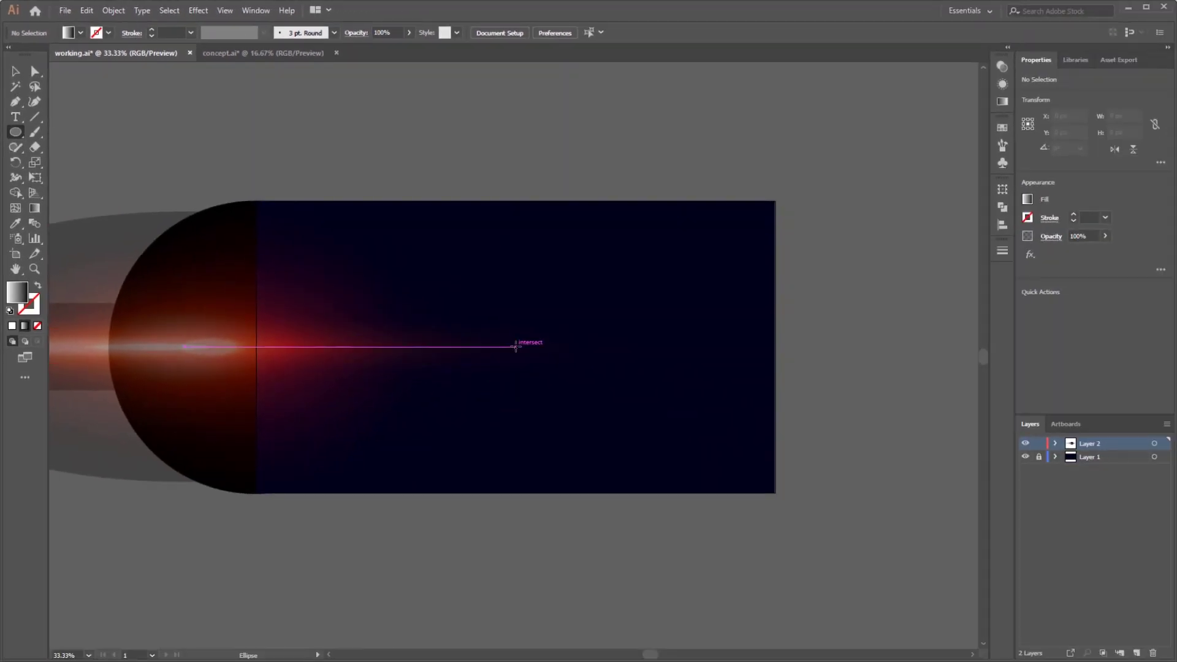
{"action": "left_click_drag", "start_coordinate": [784, 510], "coordinate": [907, 599]}
{"action": "left_click_drag", "start_coordinate": [608, 401], "coordinate": [639, 434]}
Make the circle's gradient radial with a purple centre stop of R149 G0 B180.
{"action": "left_click", "coordinate": [1003, 101]}
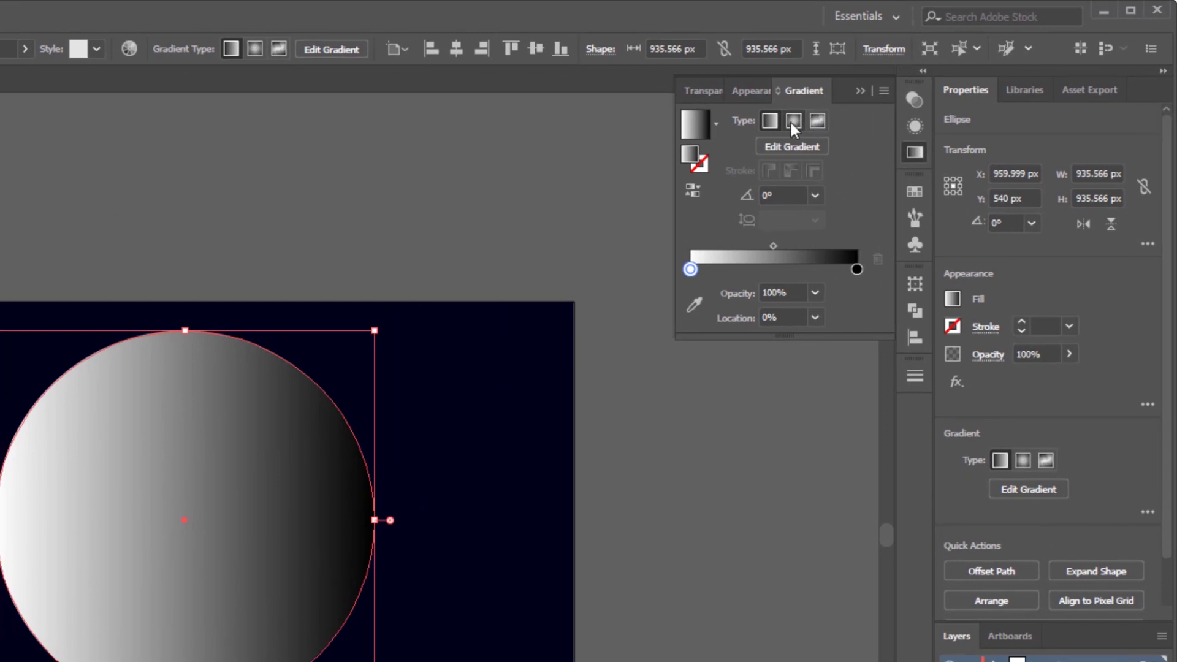
{"action": "left_click", "coordinate": [793, 122]}
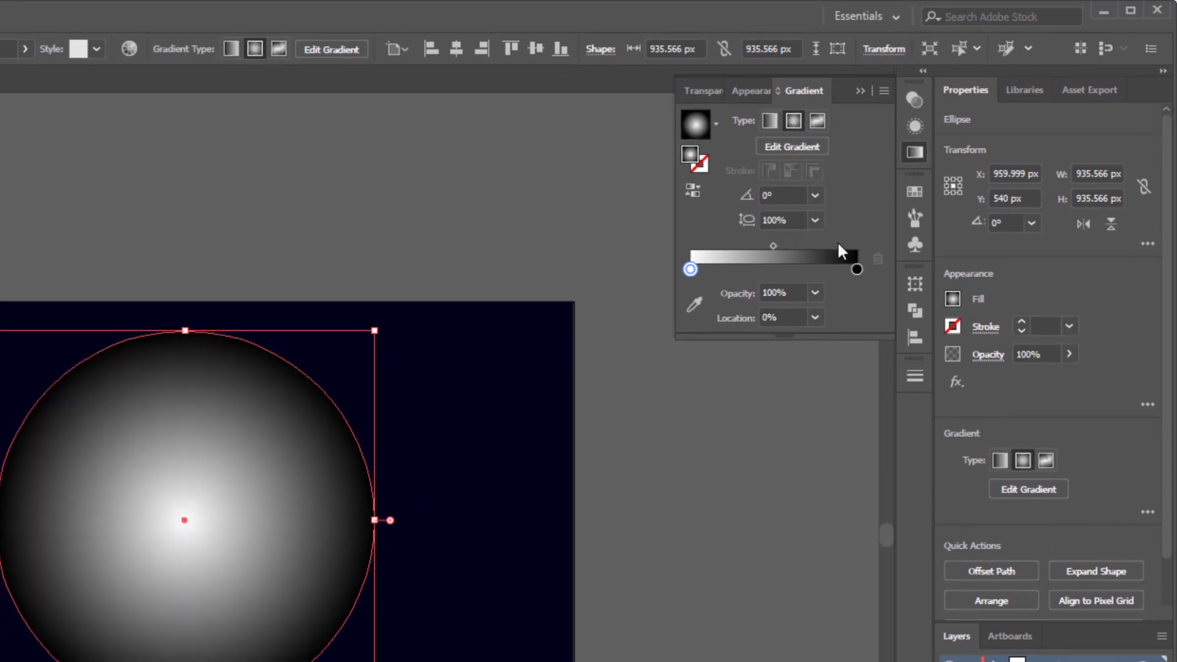
{"action": "left_click", "coordinate": [856, 270]}
{"action": "double_click", "coordinate": [856, 270]}
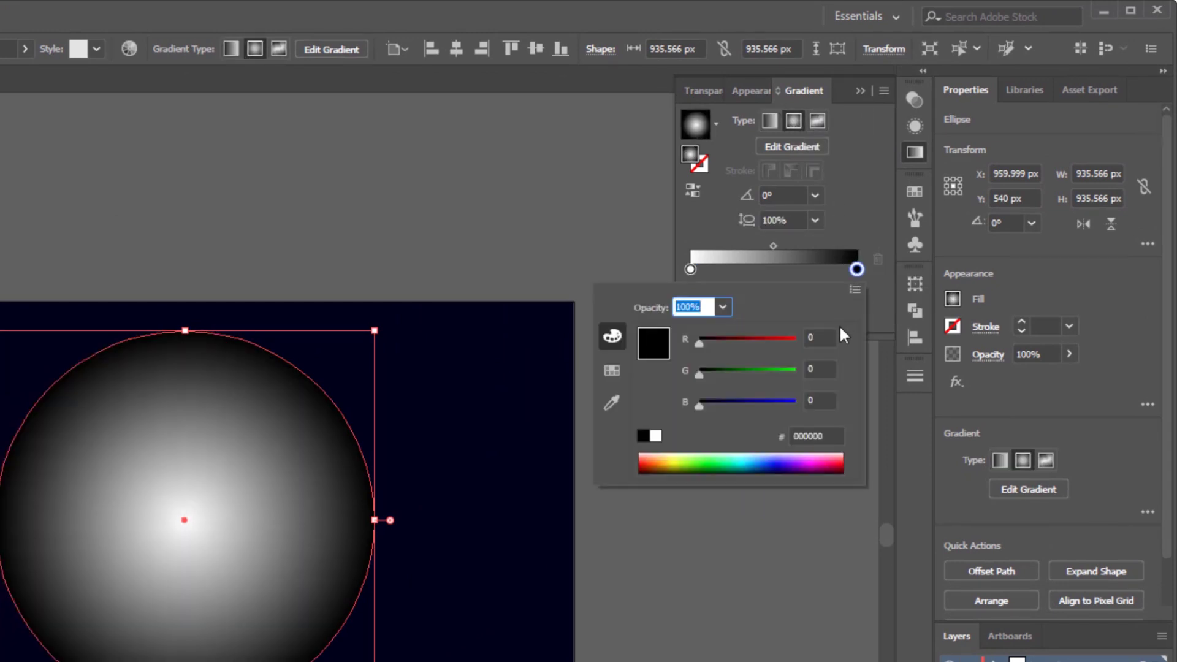
{"action": "double_click", "coordinate": [690, 269]}
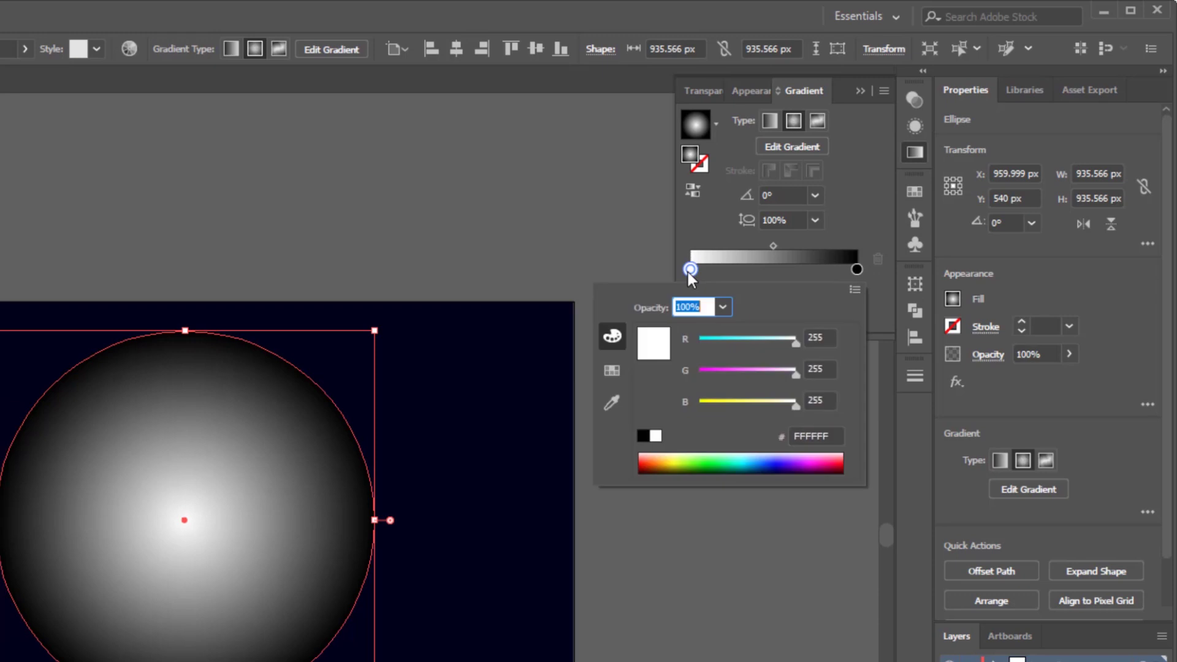
{"action": "left_click", "coordinate": [828, 338]}
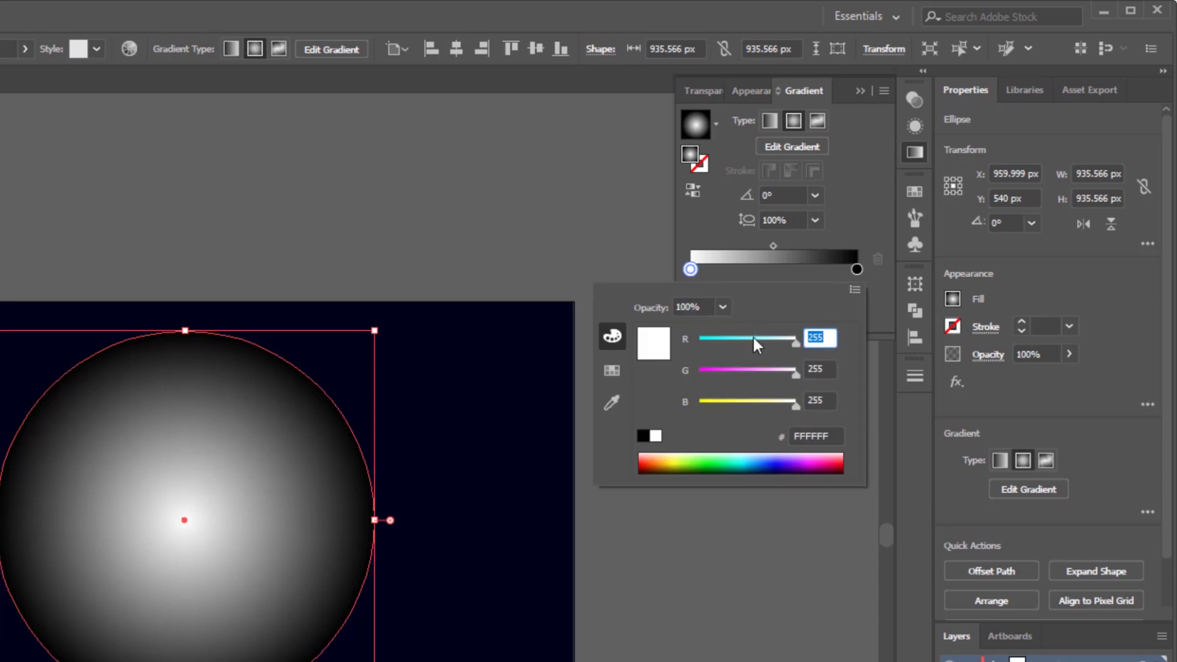
{"action": "type", "text": "149"}
{"action": "key", "text": "Tab"}
{"action": "type", "text": "0"}
{"action": "key", "text": "Tab"}
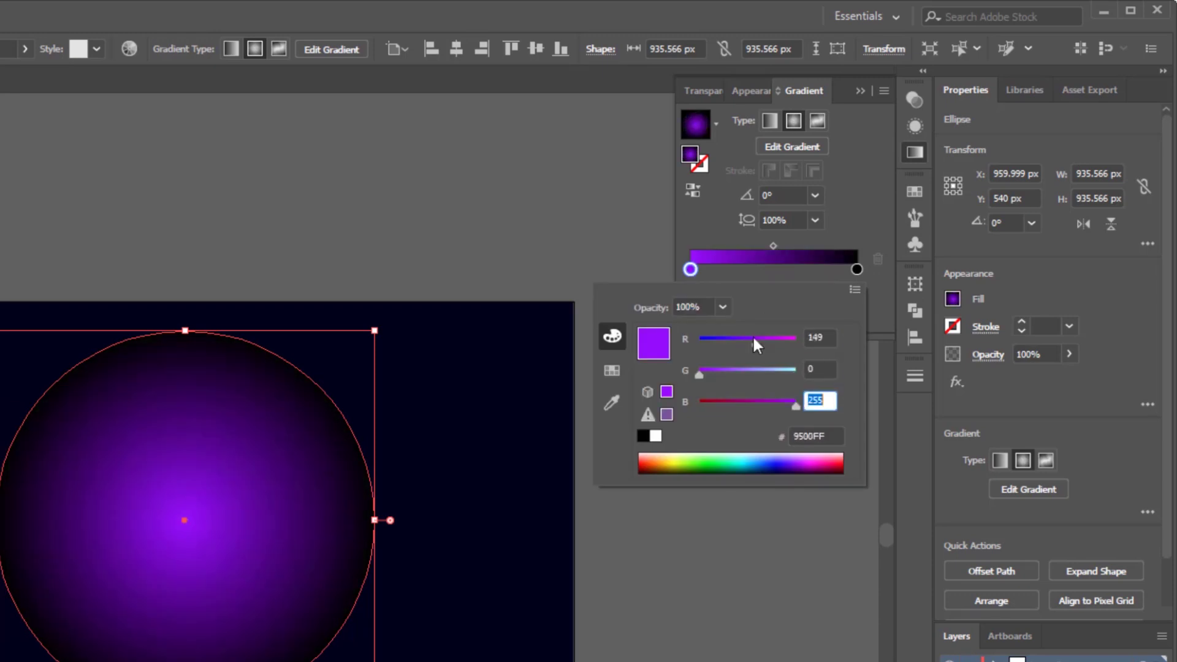
{"action": "type", "text": "180"}
{"action": "key", "text": "Return"}
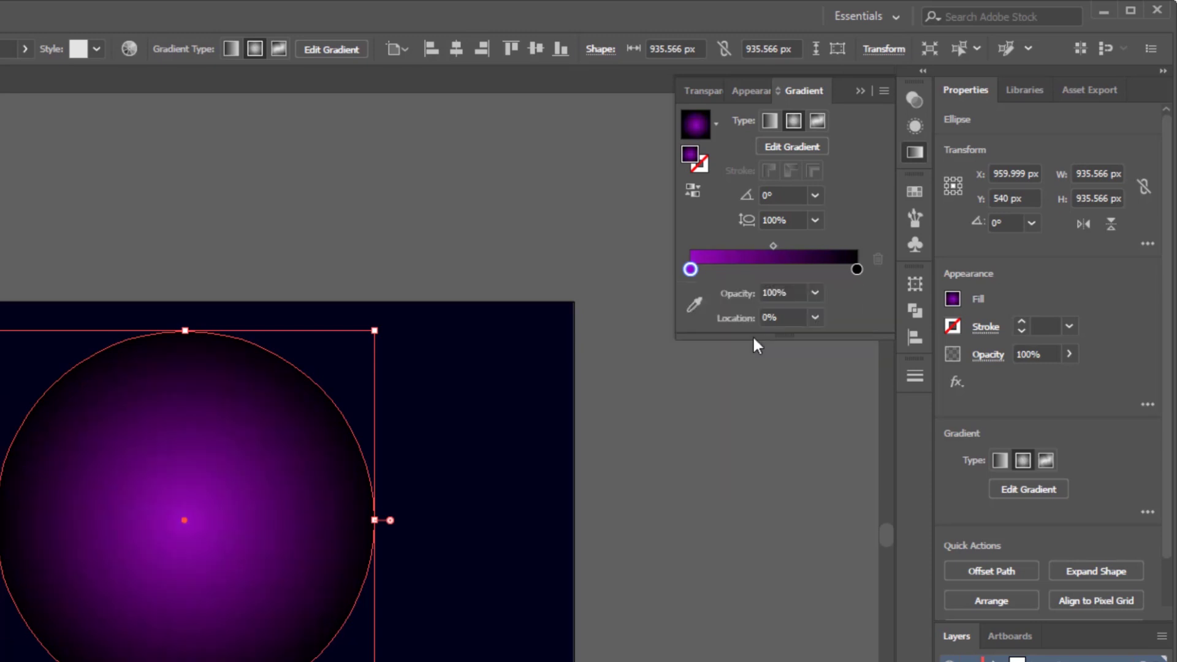
Add a middle gradient stop coloured dark purple (R74, B114).
{"action": "left_click", "coordinate": [776, 270]}
{"action": "double_click", "coordinate": [776, 269]}
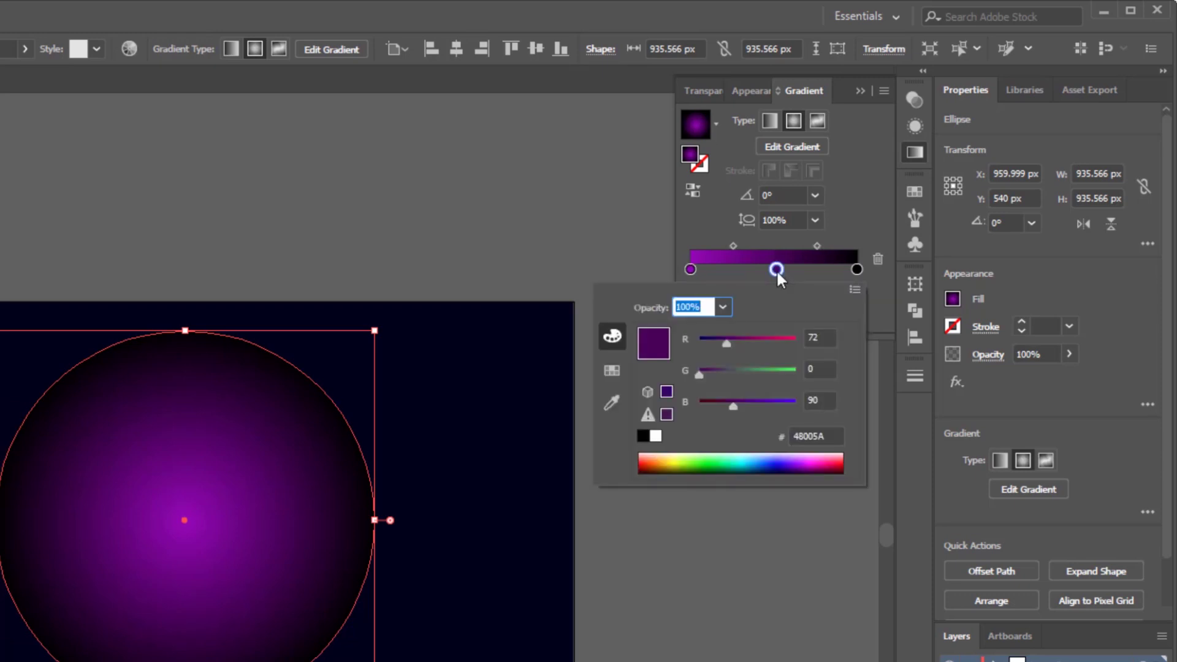
{"action": "left_click", "coordinate": [820, 338]}
{"action": "type", "text": "74"}
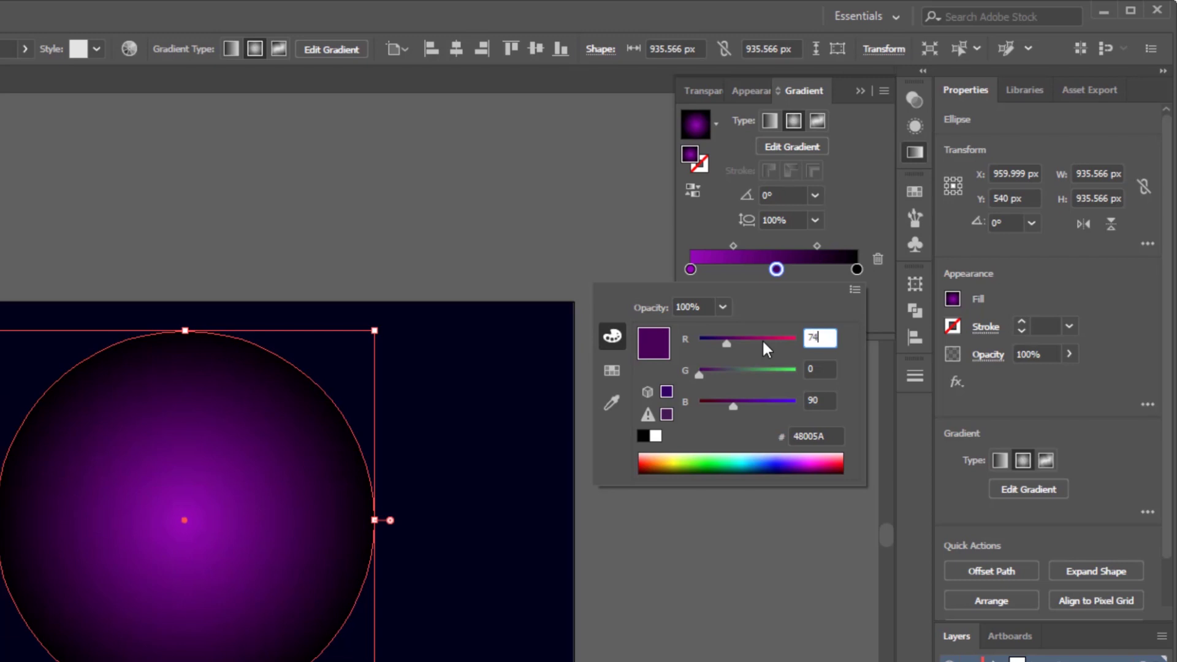
{"action": "key", "text": "Tab"}
{"action": "key", "text": "Tab"}
{"action": "type", "text": "114"}
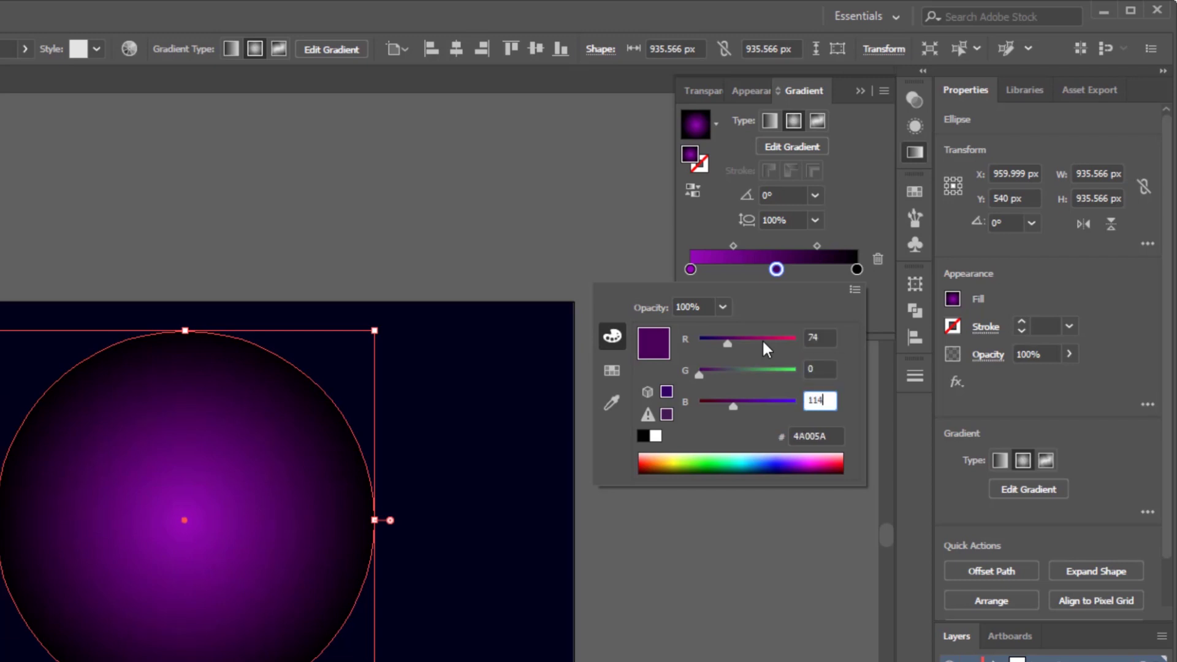
{"action": "key", "text": "Return"}
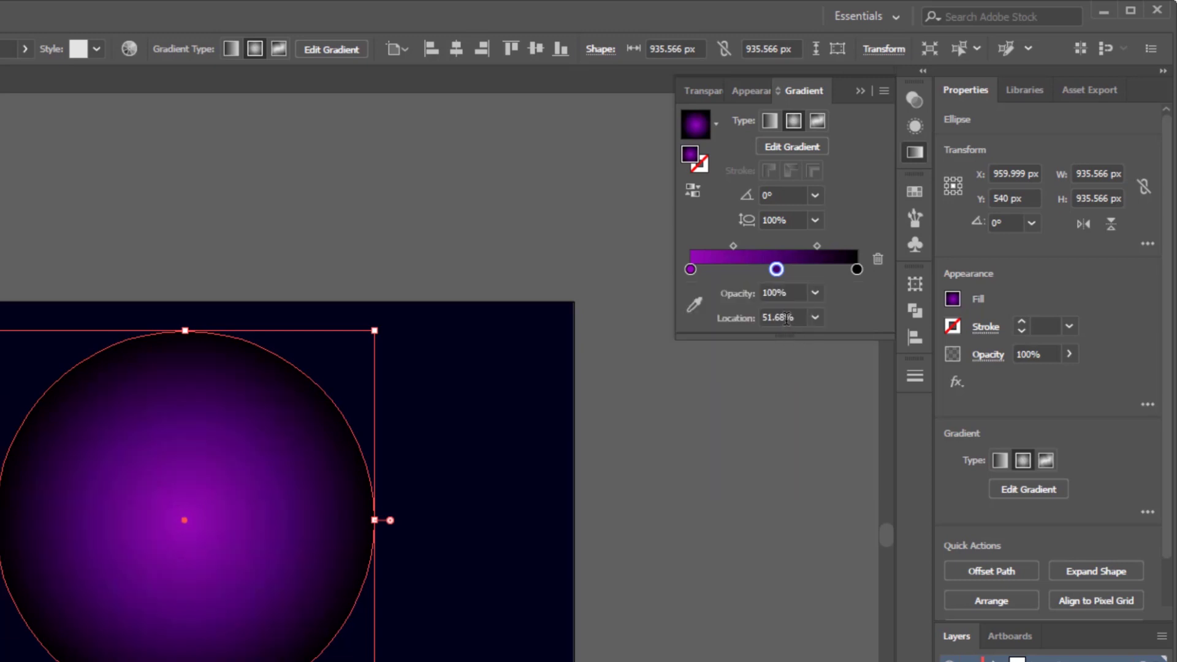
Place the middle stop at 17% and the first midpoint at 24%.
{"action": "double_click", "coordinate": [781, 316]}
{"action": "type", "text": "17"}
{"action": "key", "text": "Return"}
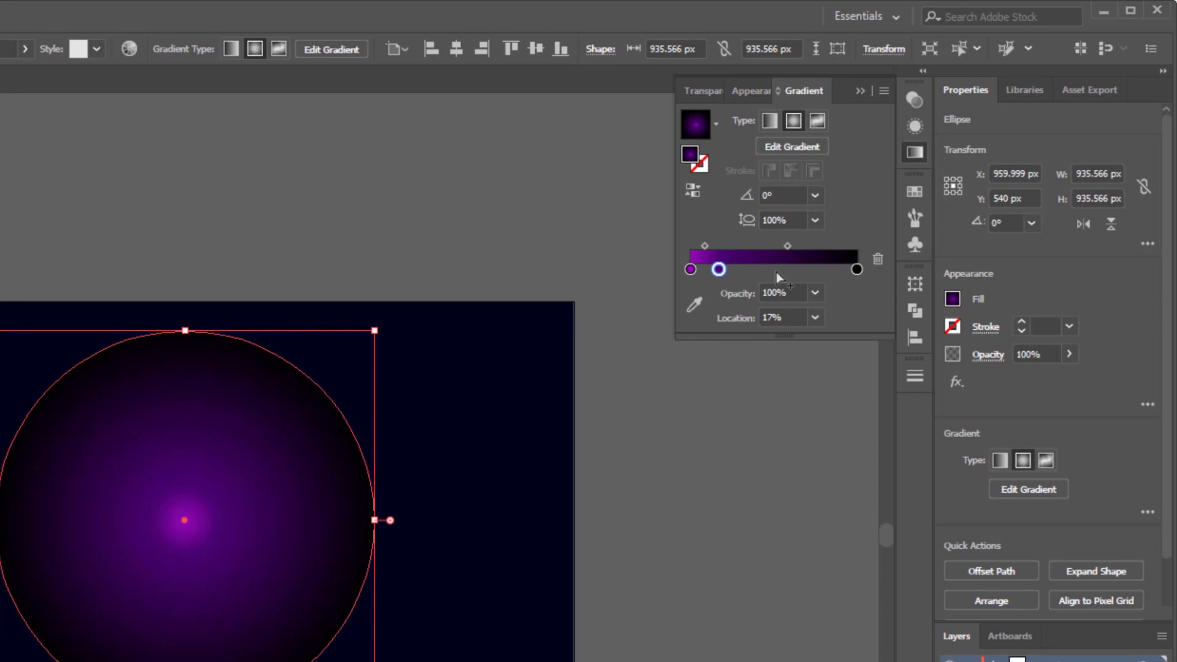
{"action": "left_click", "coordinate": [787, 245]}
{"action": "double_click", "coordinate": [777, 317]}
{"action": "type", "text": "24"}
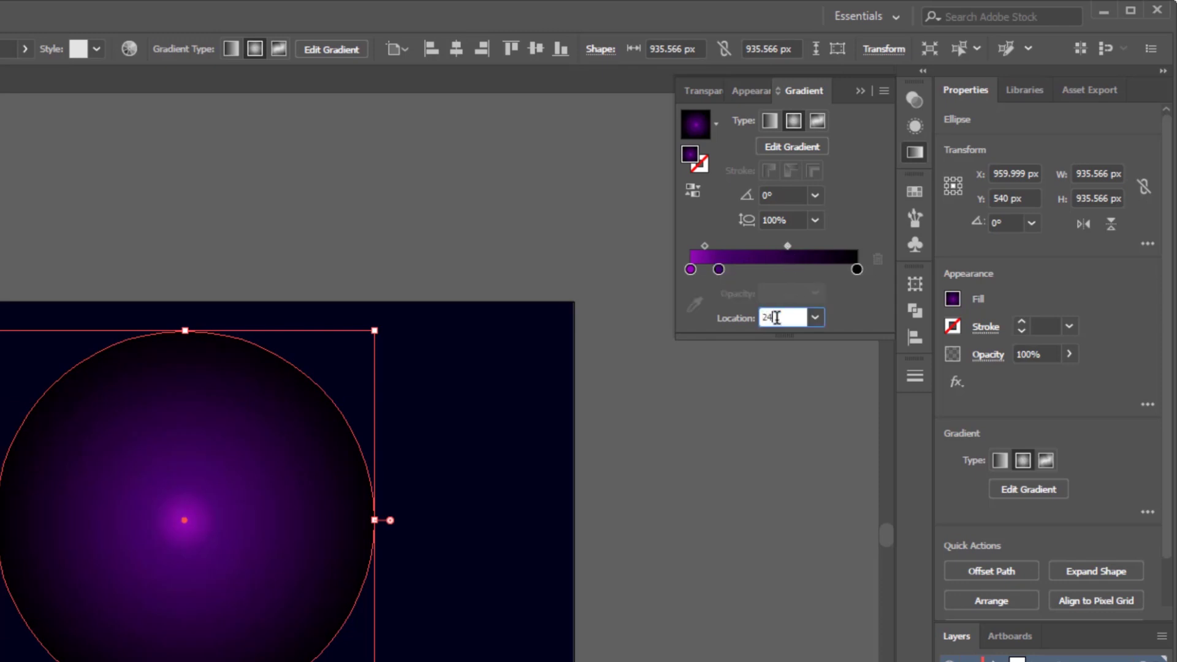
{"action": "key", "text": "Return"}
Set the circle's blend mode to Color Dodge.
{"action": "left_click", "coordinate": [915, 100]}
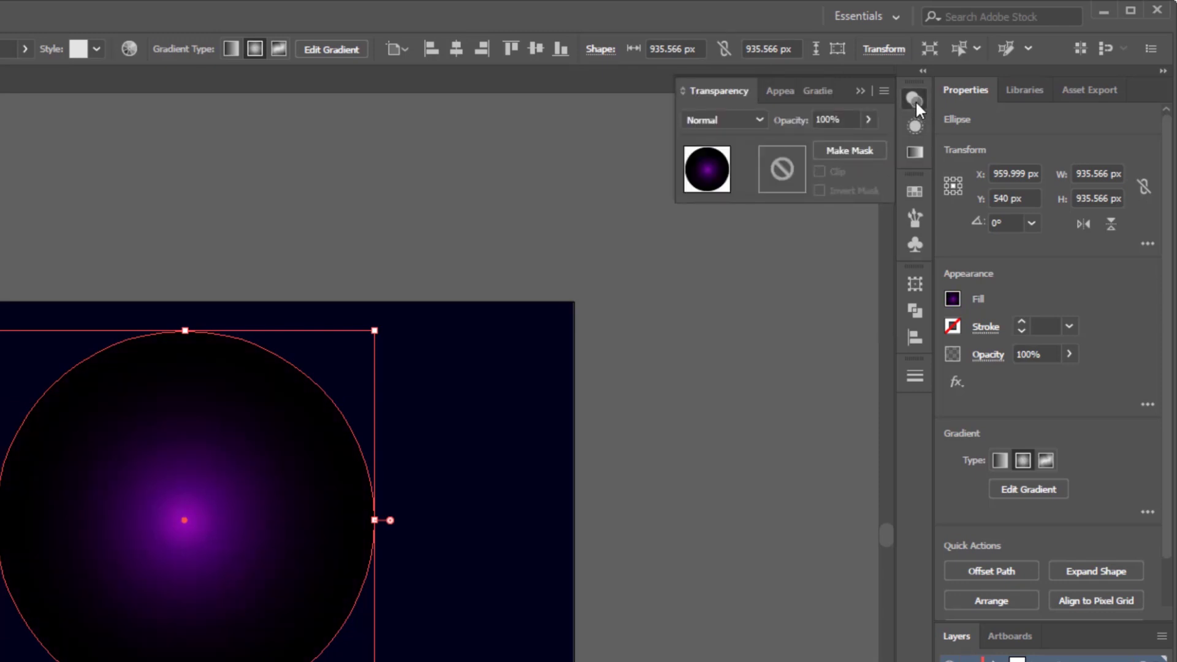
{"action": "left_click", "coordinate": [760, 116]}
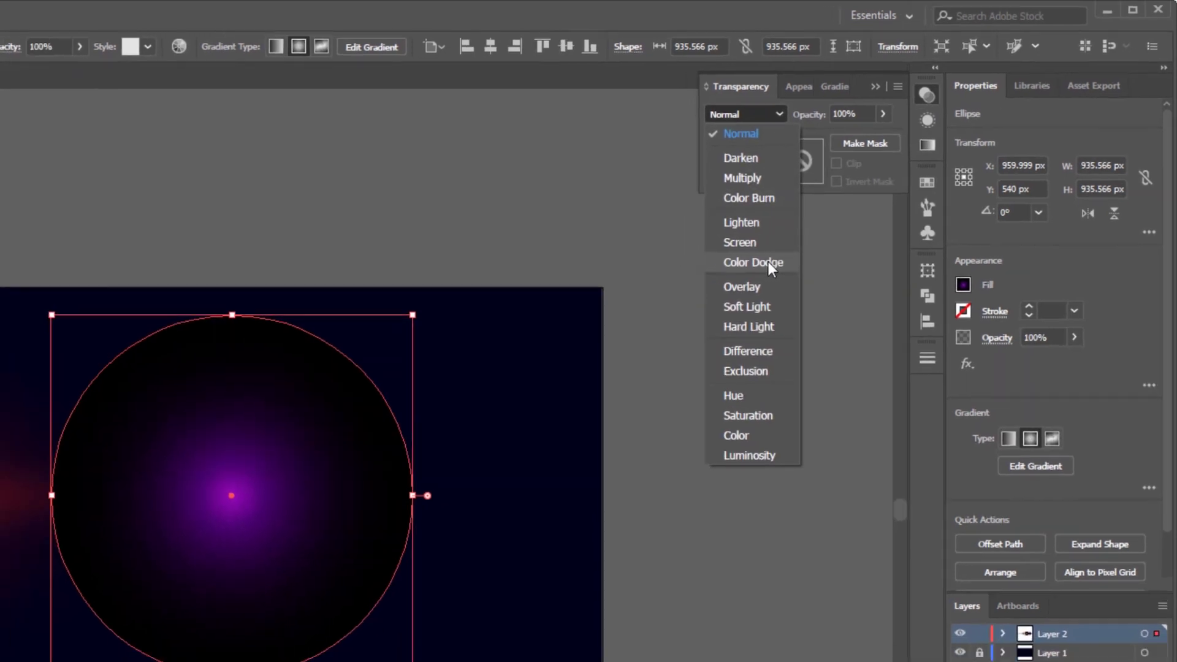
{"action": "left_click", "coordinate": [749, 274]}
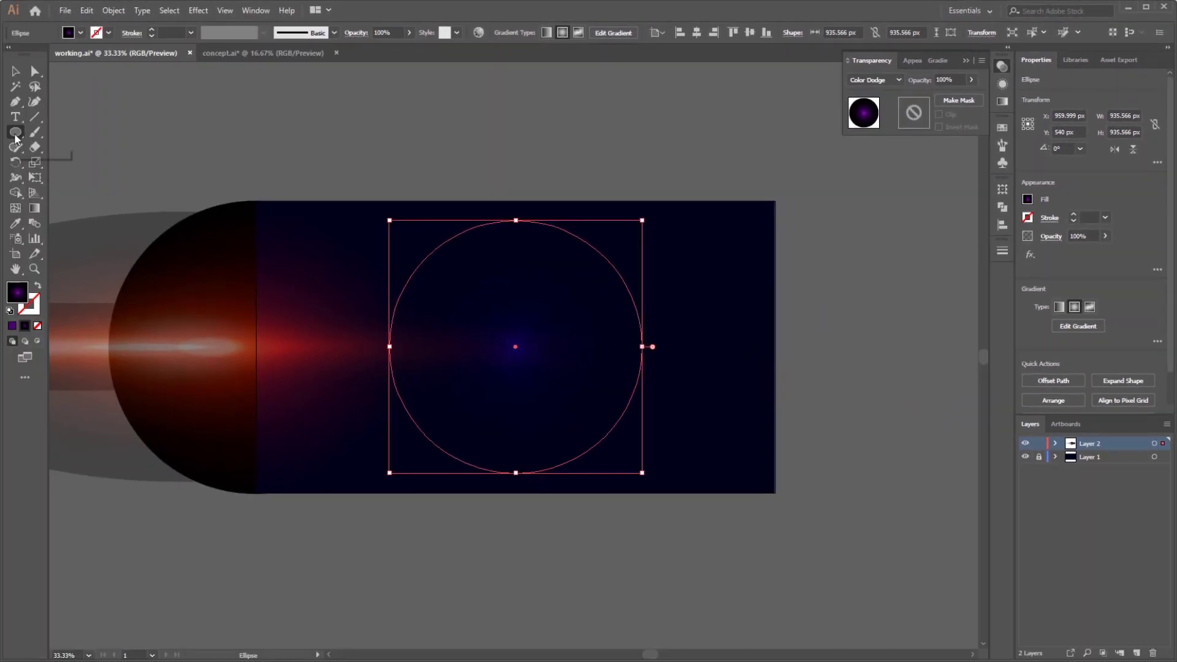
Draw a circle at the artboard's right edge and set its gradient centre stop to R 0.
{"action": "left_click", "coordinate": [16, 136]}
{"action": "left_click_drag", "start_coordinate": [723, 347], "coordinate": [842, 424]}
{"action": "left_click", "coordinate": [1002, 101]}
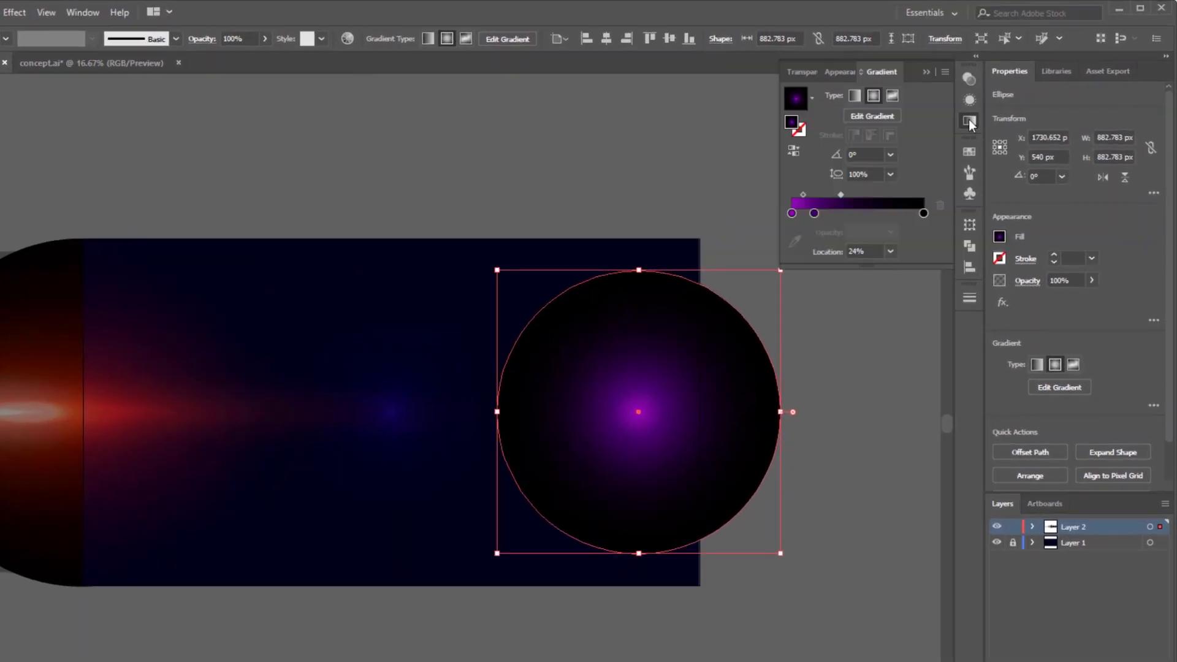
{"action": "left_click", "coordinate": [854, 179]}
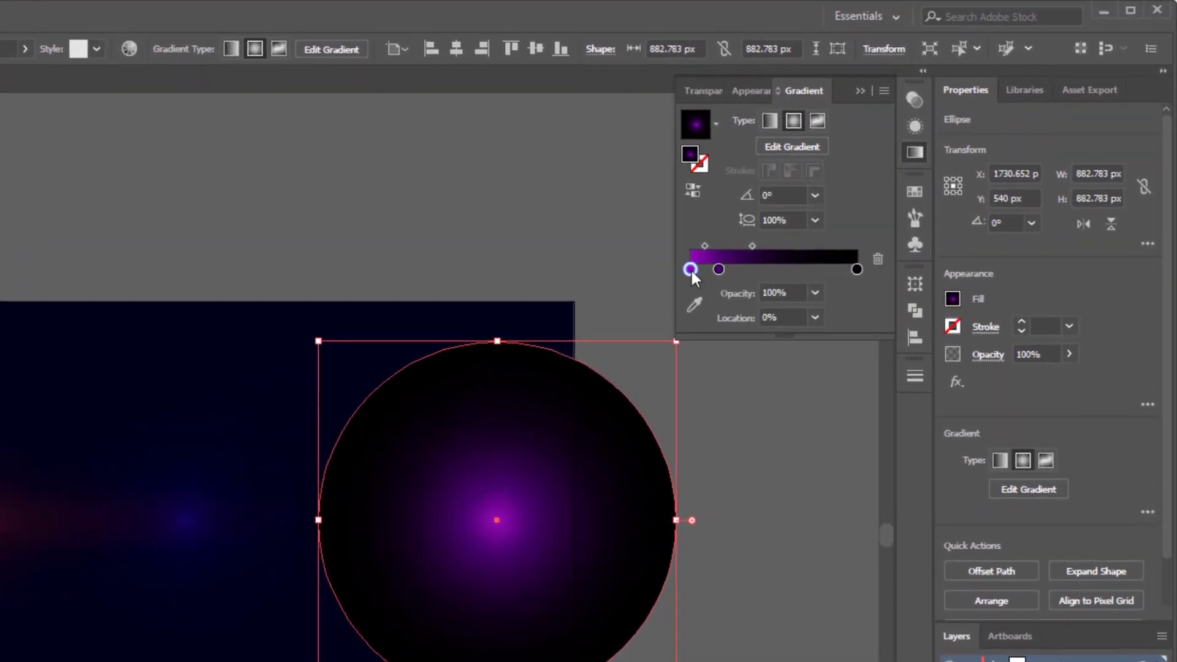
{"action": "double_click", "coordinate": [690, 269]}
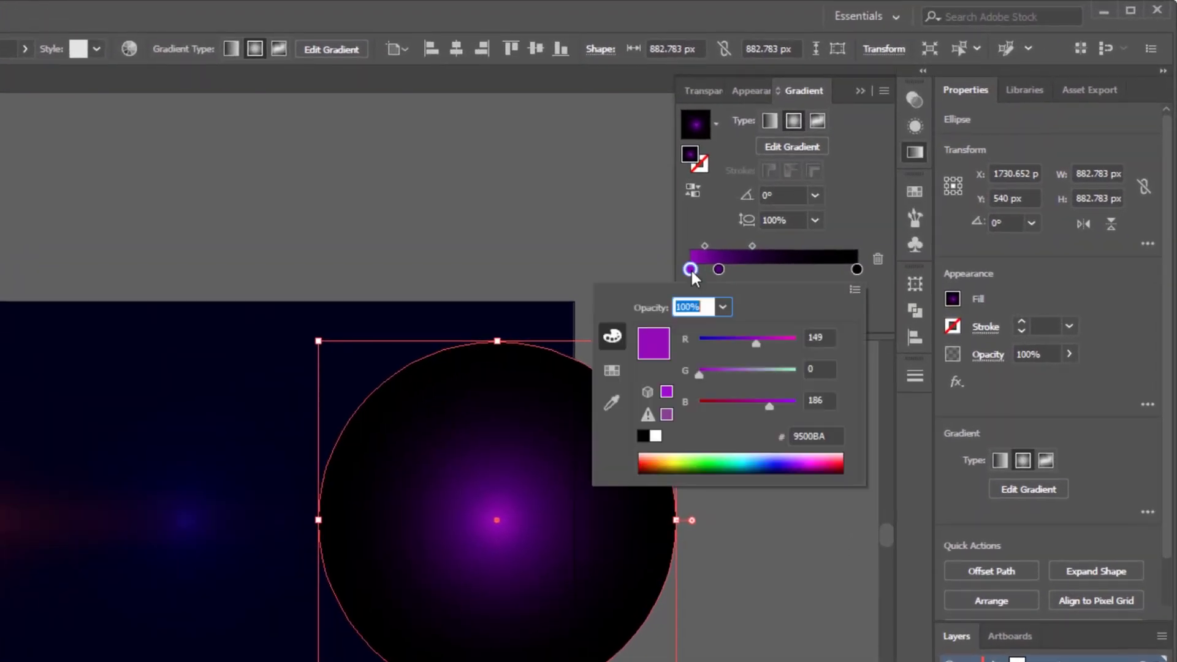
{"action": "type", "text": "0"}
{"action": "key", "text": "Tab"}
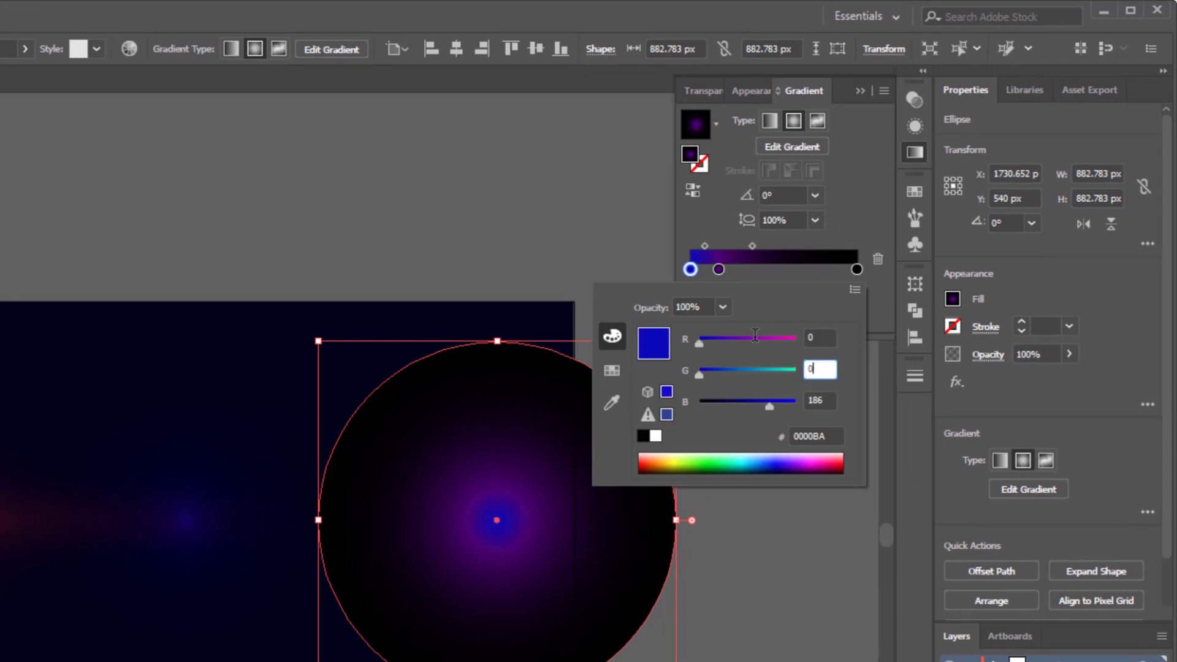
{"action": "key", "text": "Tab"}
{"action": "key", "text": "Escape"}
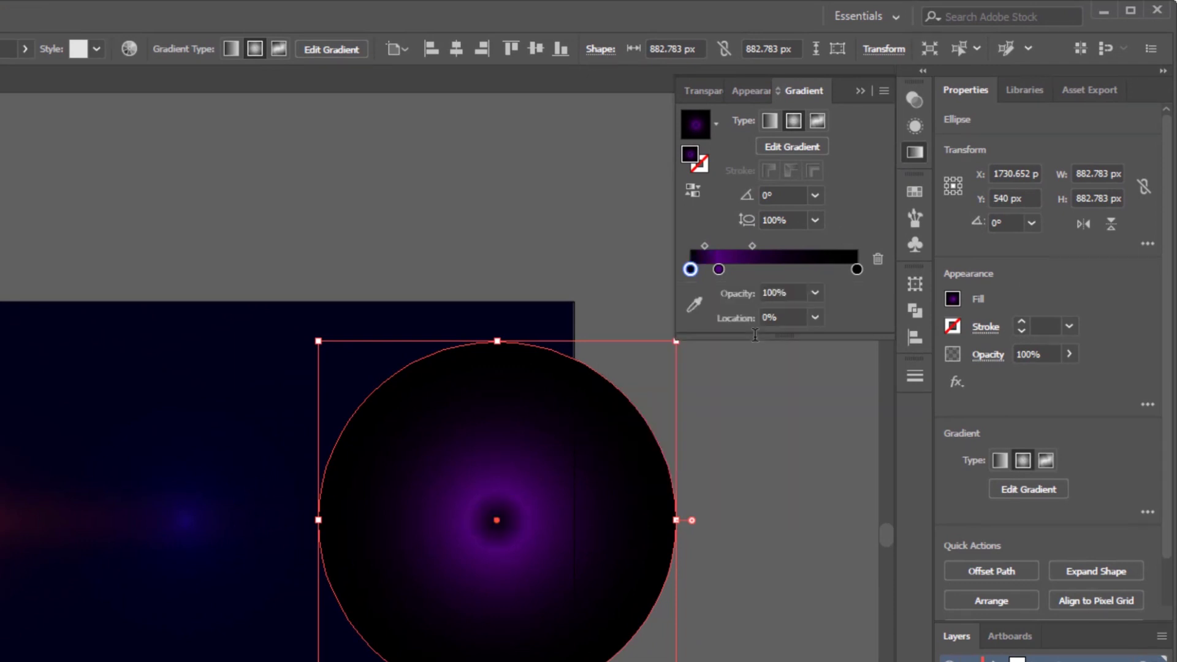
Move the second gradient stop out to 80%.
{"action": "double_click", "coordinate": [719, 268]}
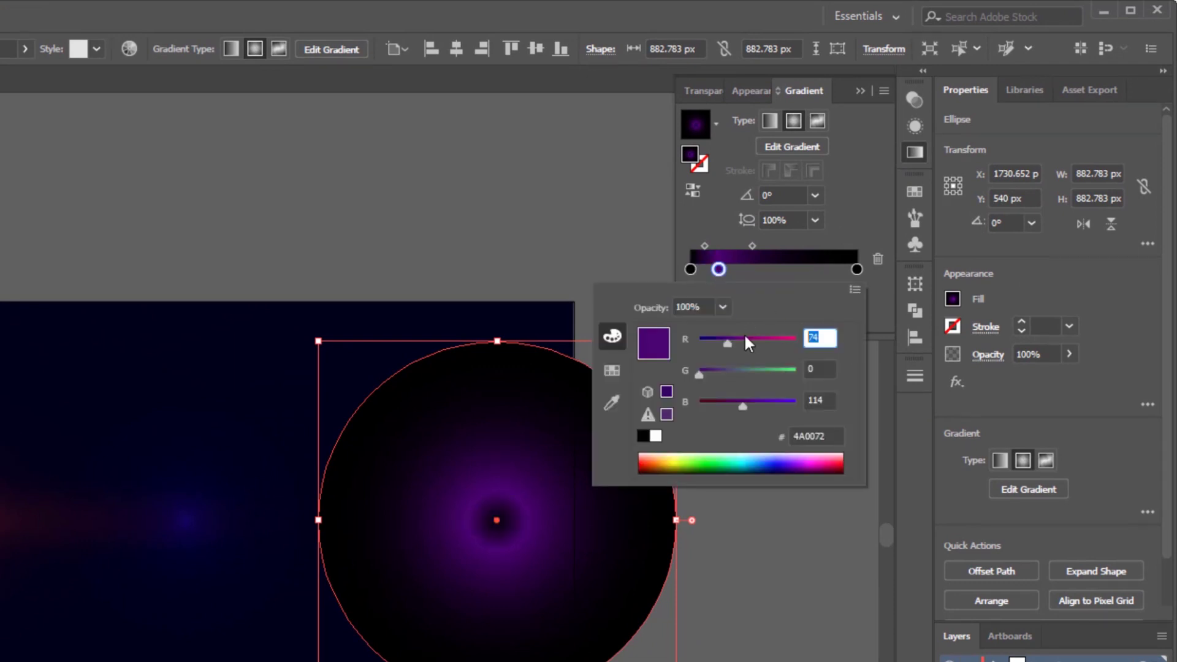
{"action": "key", "text": "Tab"}
{"action": "key", "text": "Tab"}
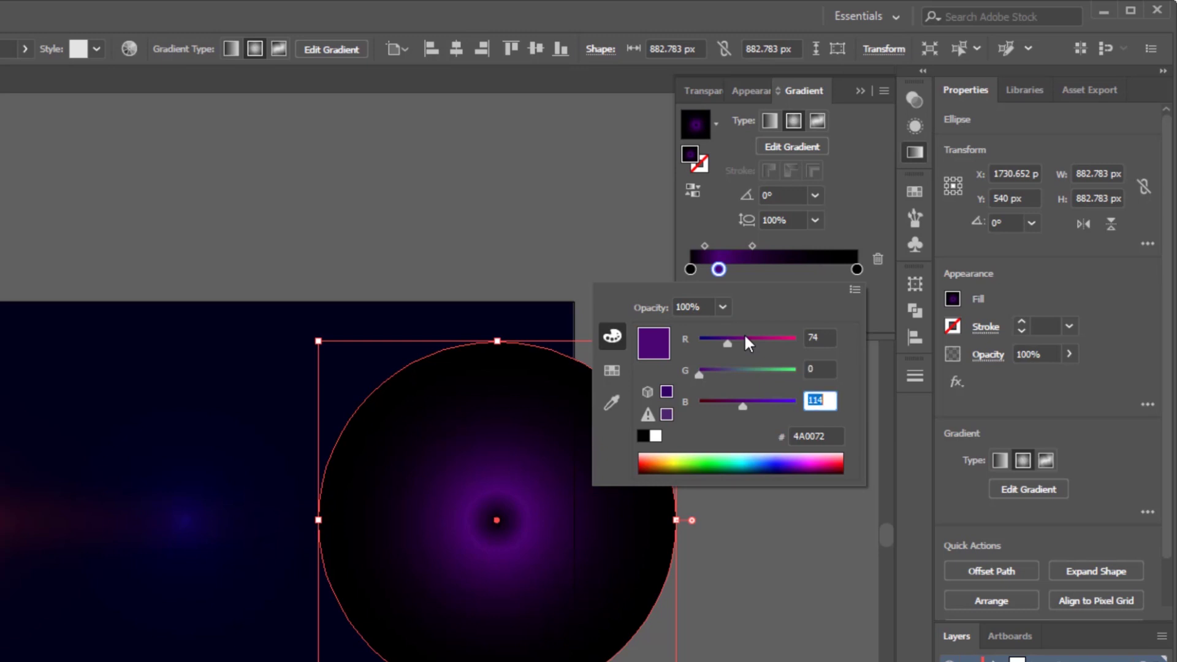
{"action": "key", "text": "Return"}
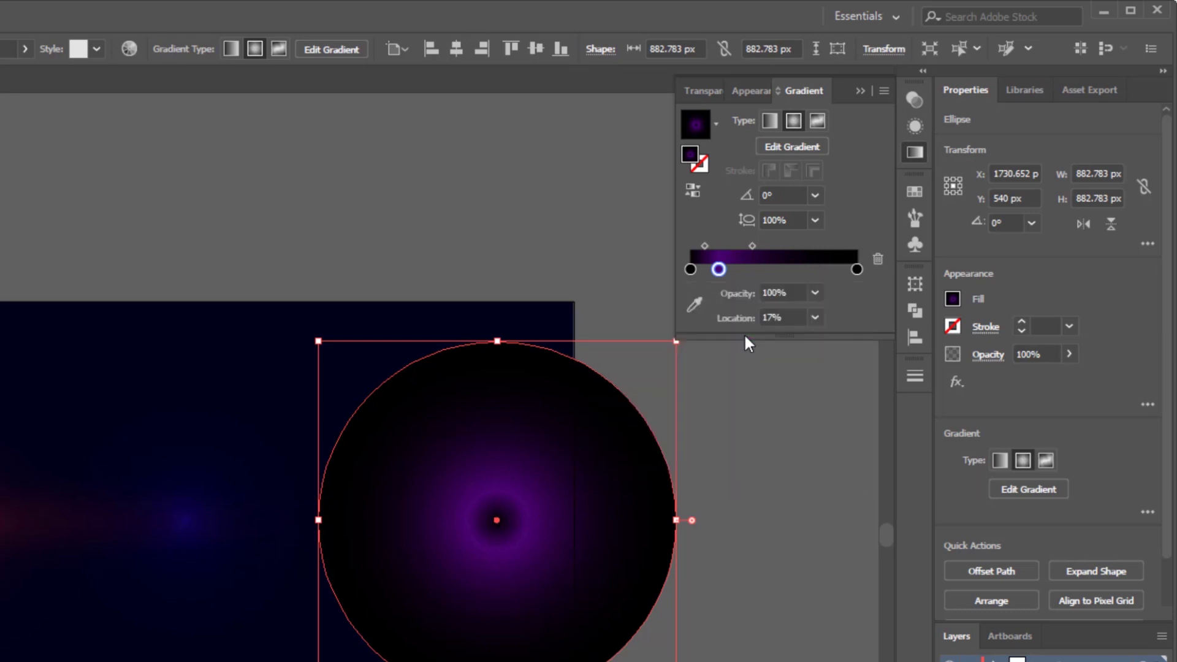
{"action": "left_click", "coordinate": [772, 310]}
{"action": "type", "text": "80"}
{"action": "key", "text": "Return"}
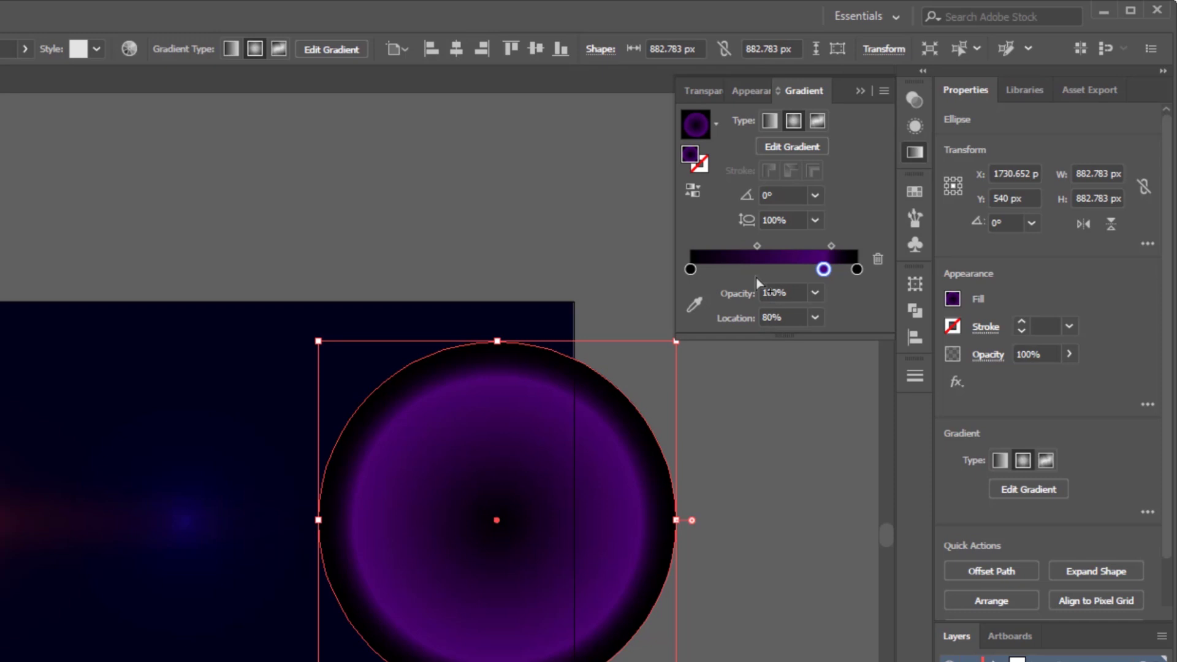
Set the gradient midpoints to 80% and 37%.
{"action": "left_click", "coordinate": [755, 244]}
{"action": "left_click", "coordinate": [771, 315]}
{"action": "type", "text": "80"}
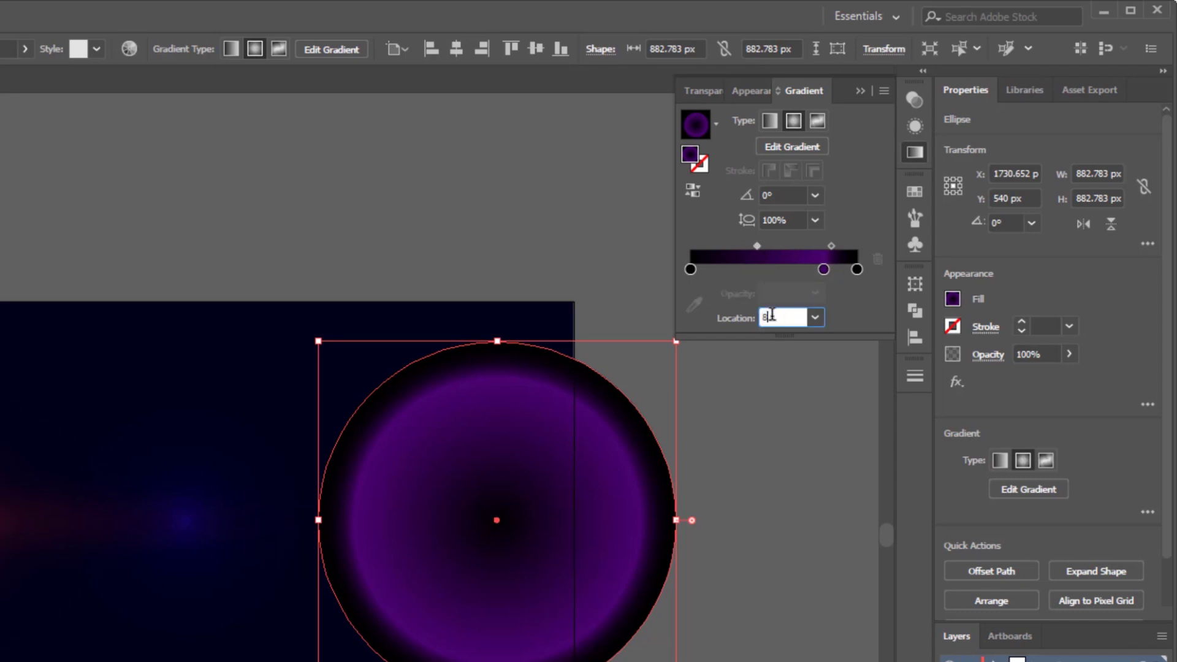
{"action": "key", "text": "Return"}
{"action": "left_click", "coordinate": [832, 245]}
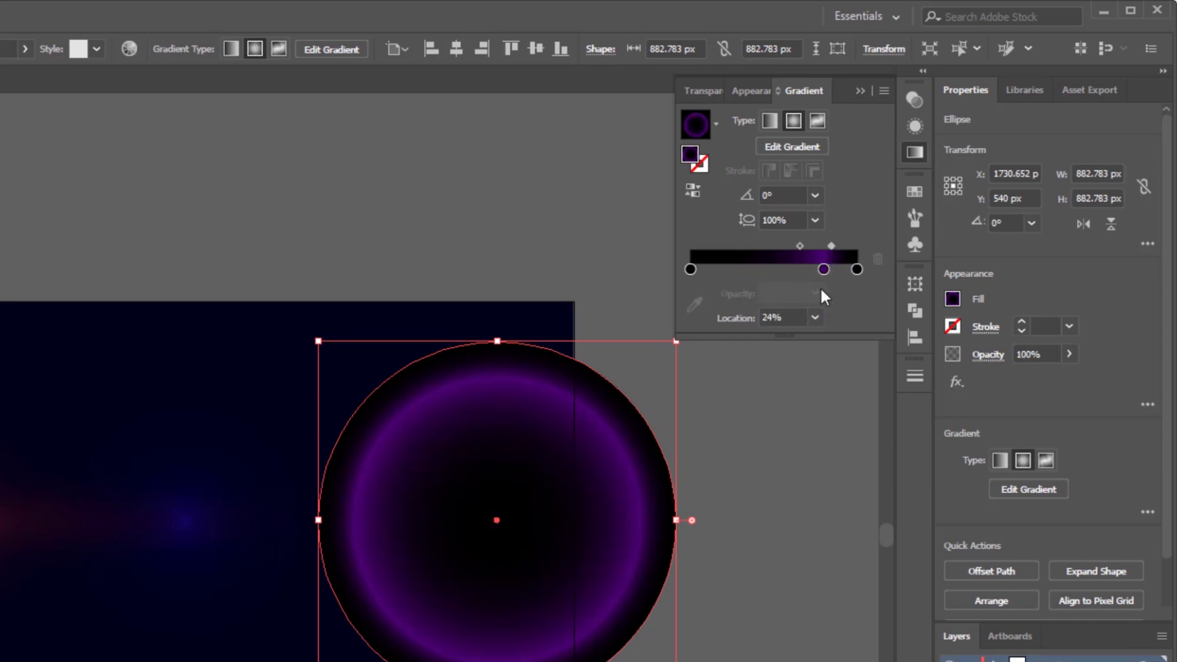
{"action": "left_click", "coordinate": [782, 317]}
{"action": "type", "text": "37"}
{"action": "key", "text": "Return"}
Set the new circle's blend mode to Color Dodge.
{"action": "left_click", "coordinate": [913, 99]}
{"action": "left_click", "coordinate": [751, 117]}
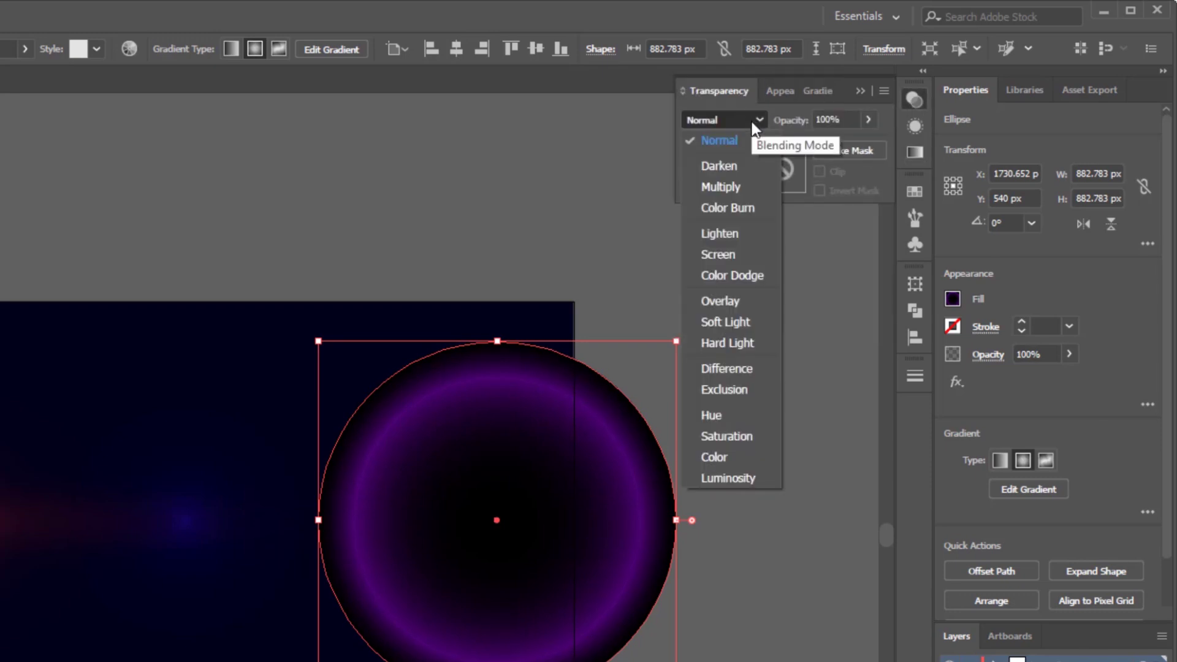
{"action": "left_click", "coordinate": [766, 275]}
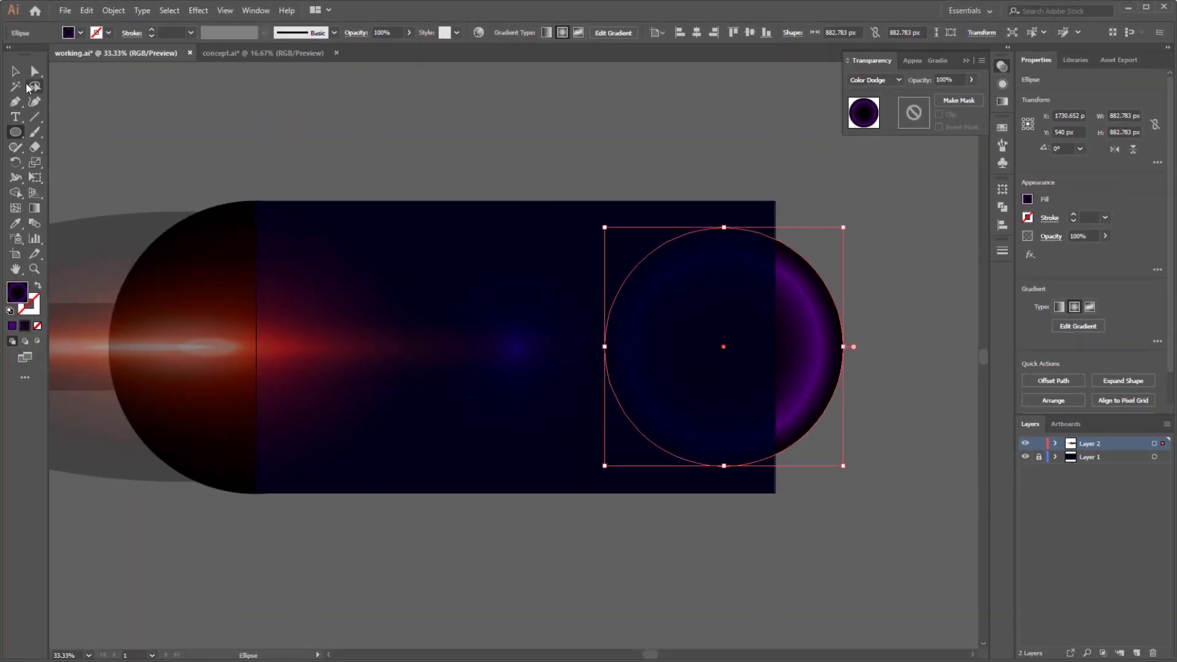
Center the ring circle on the artboard's right edge and enlarge it to about 1111 px.
{"action": "left_click", "coordinate": [15, 71]}
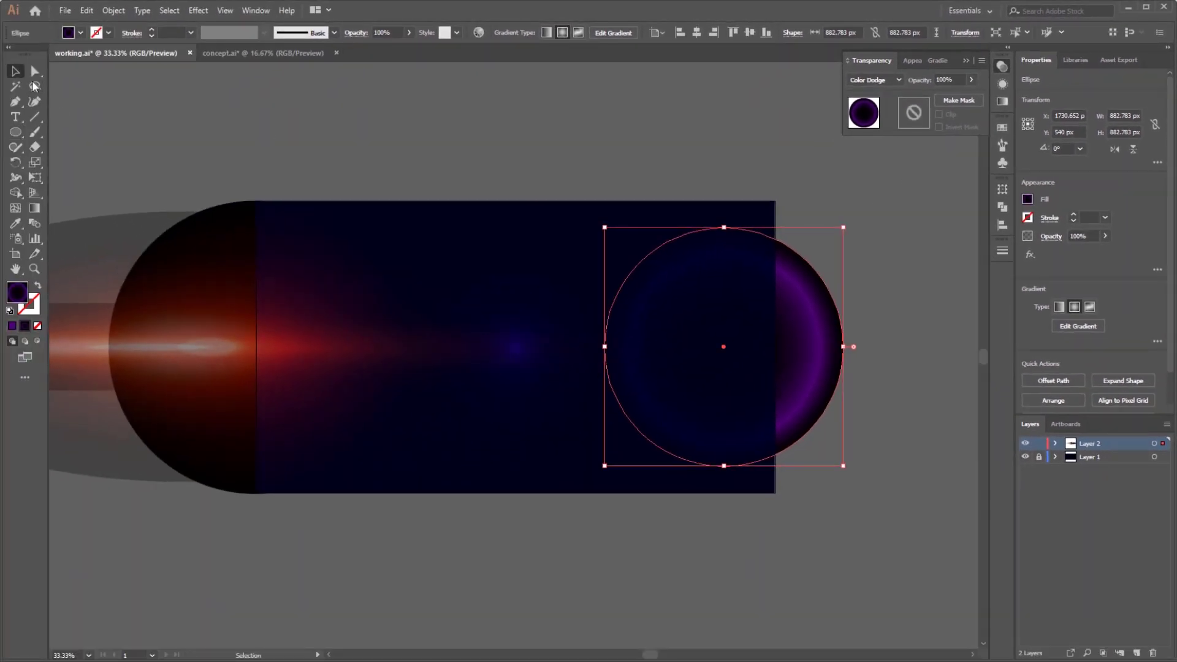
{"action": "left_click_drag", "start_coordinate": [700, 370], "coordinate": [588, 370]}
{"action": "left_click_drag", "start_coordinate": [582, 270], "coordinate": [678, 269]}
{"action": "left_click_drag", "start_coordinate": [831, 218], "coordinate": [883, 169]}
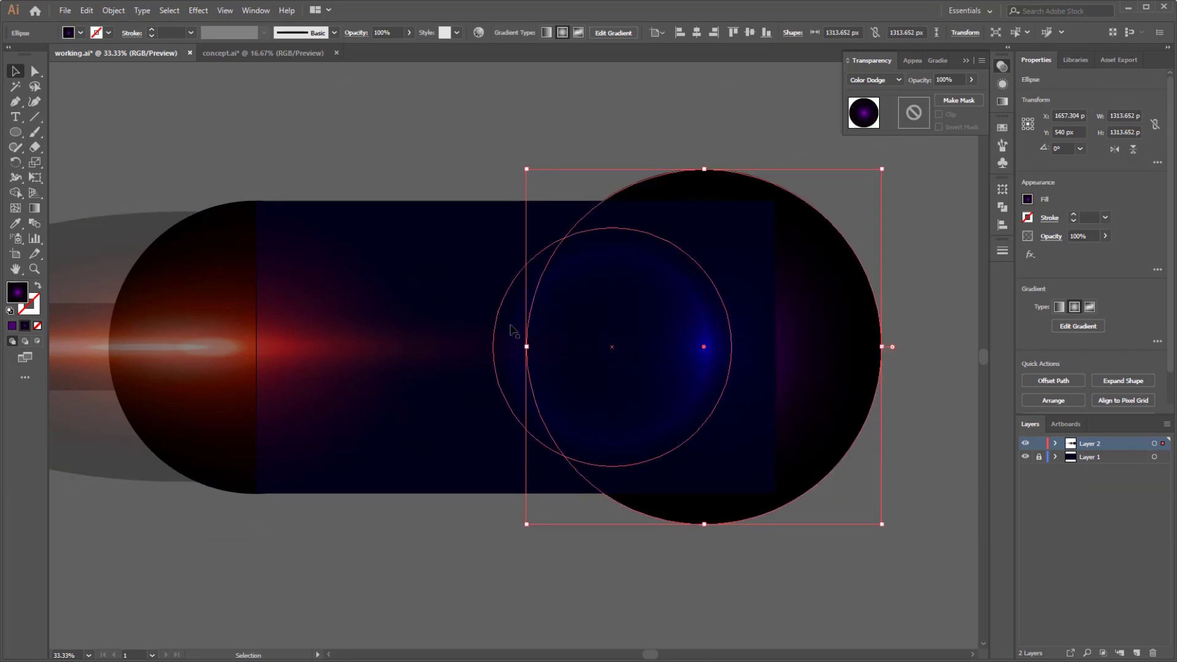
Shift the circles further right and copy the small circle horizontally to the right.
{"action": "left_click_drag", "start_coordinate": [741, 386], "coordinate": [771, 388]}
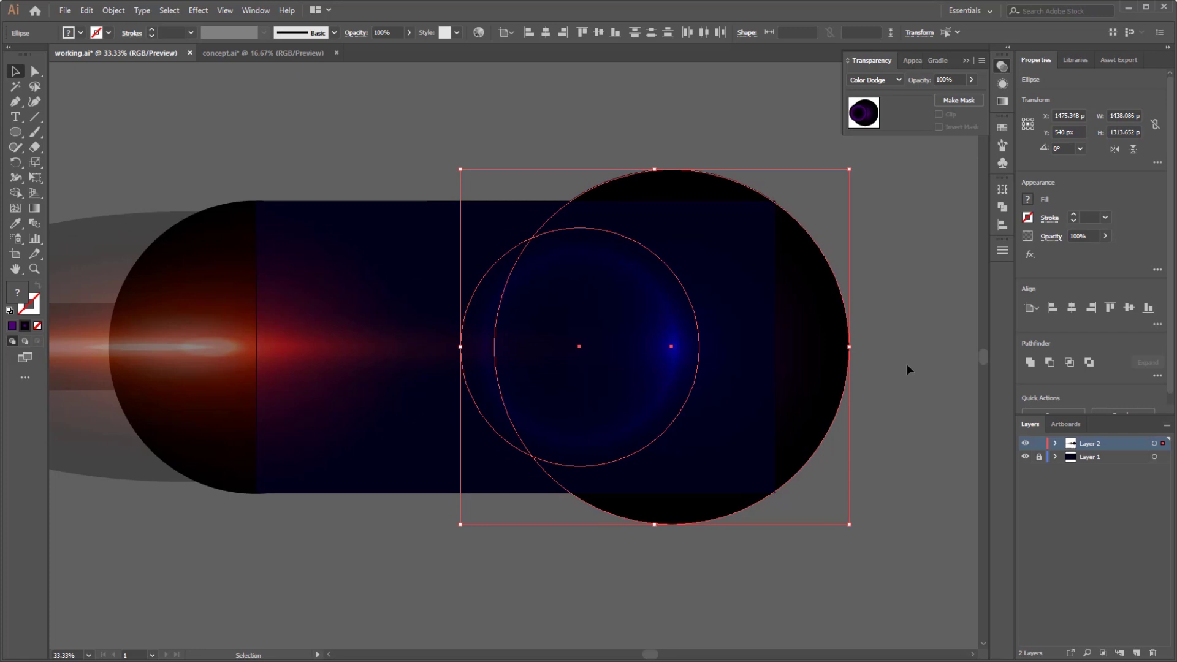
{"action": "left_click", "coordinate": [906, 363]}
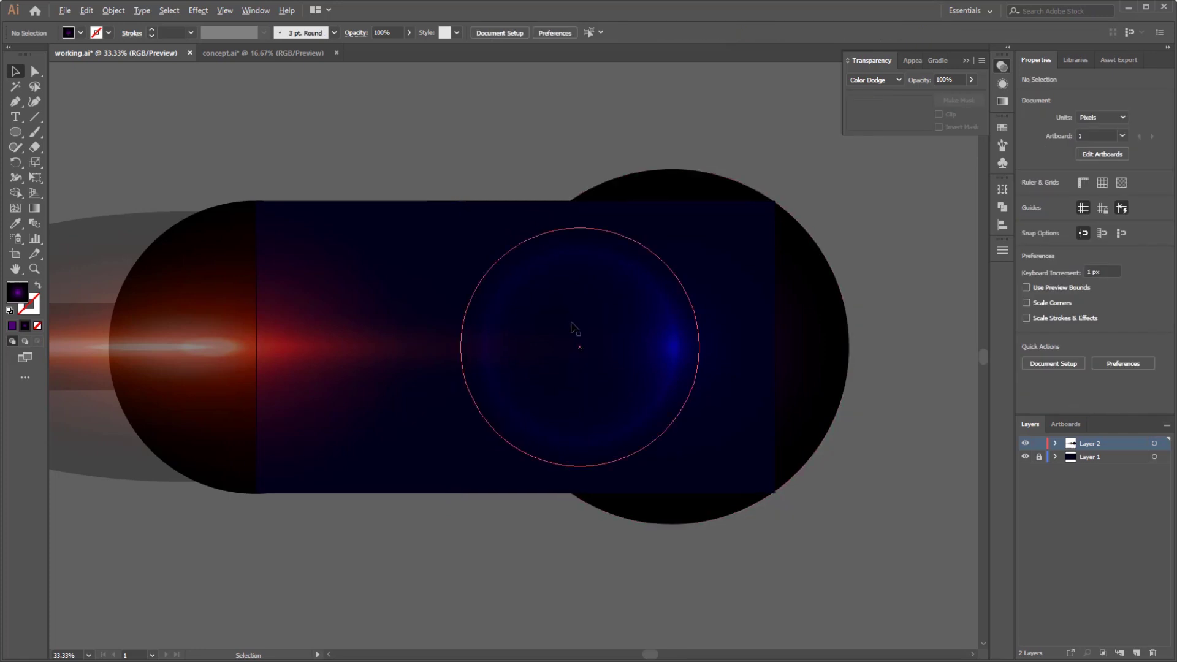
{"action": "left_click_drag", "start_coordinate": [570, 328], "coordinate": [669, 348]}
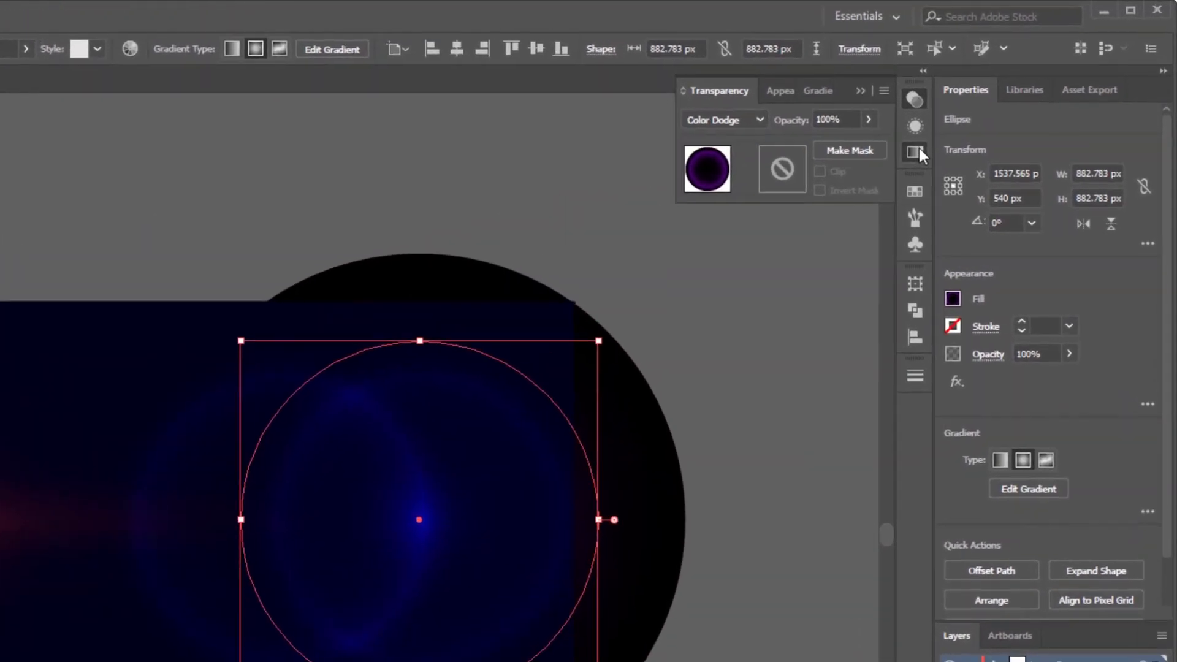
Set the left gradient stop to 48% and the first midpoint to 50%.
{"action": "left_click", "coordinate": [1003, 100]}
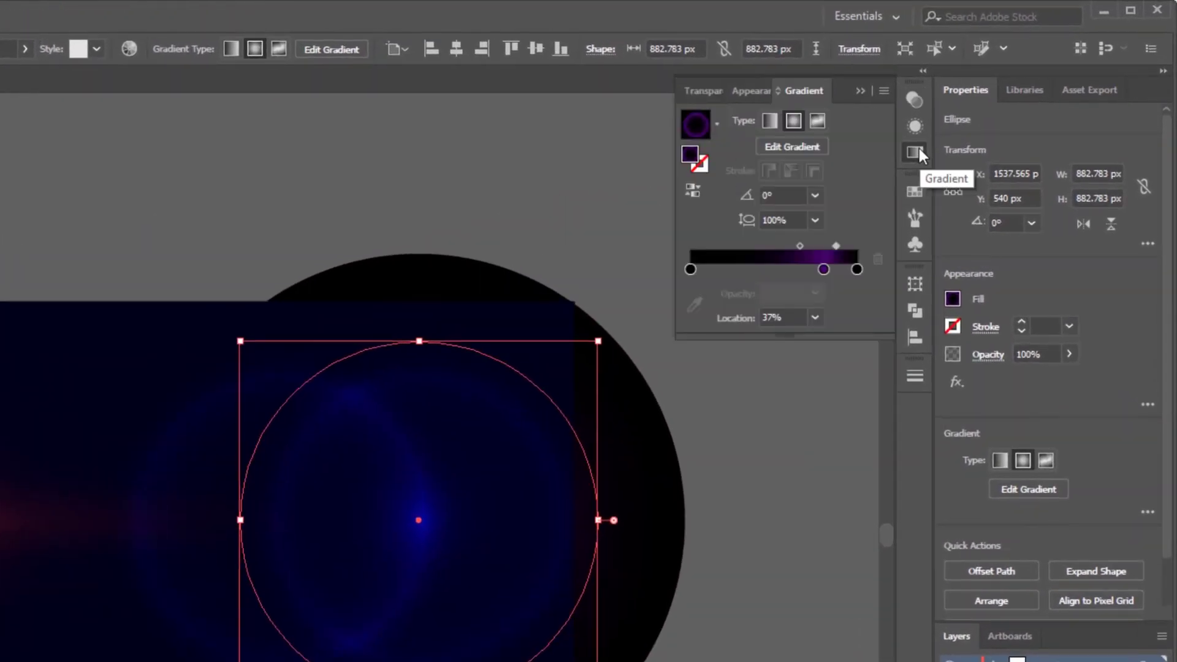
{"action": "left_click", "coordinate": [691, 269]}
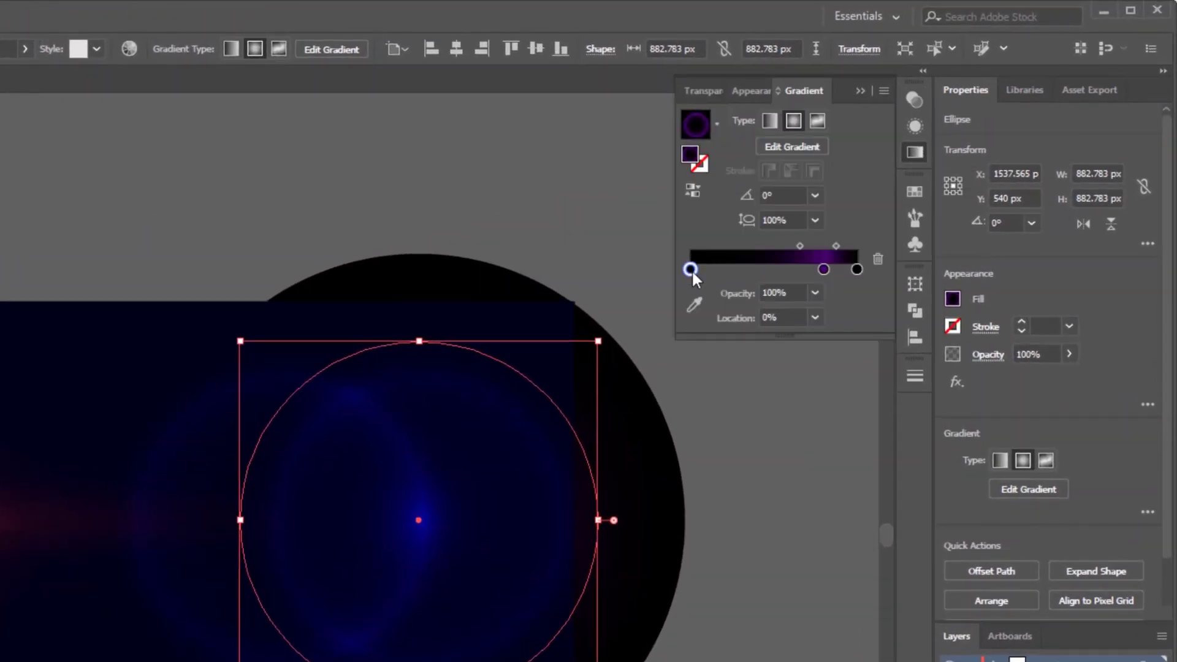
{"action": "left_click", "coordinate": [763, 317]}
{"action": "type", "text": "48"}
{"action": "key", "text": "Return"}
{"action": "left_click", "coordinate": [814, 246]}
{"action": "left_click", "coordinate": [771, 317]}
{"action": "type", "text": "50"}
{"action": "key", "text": "Return"}
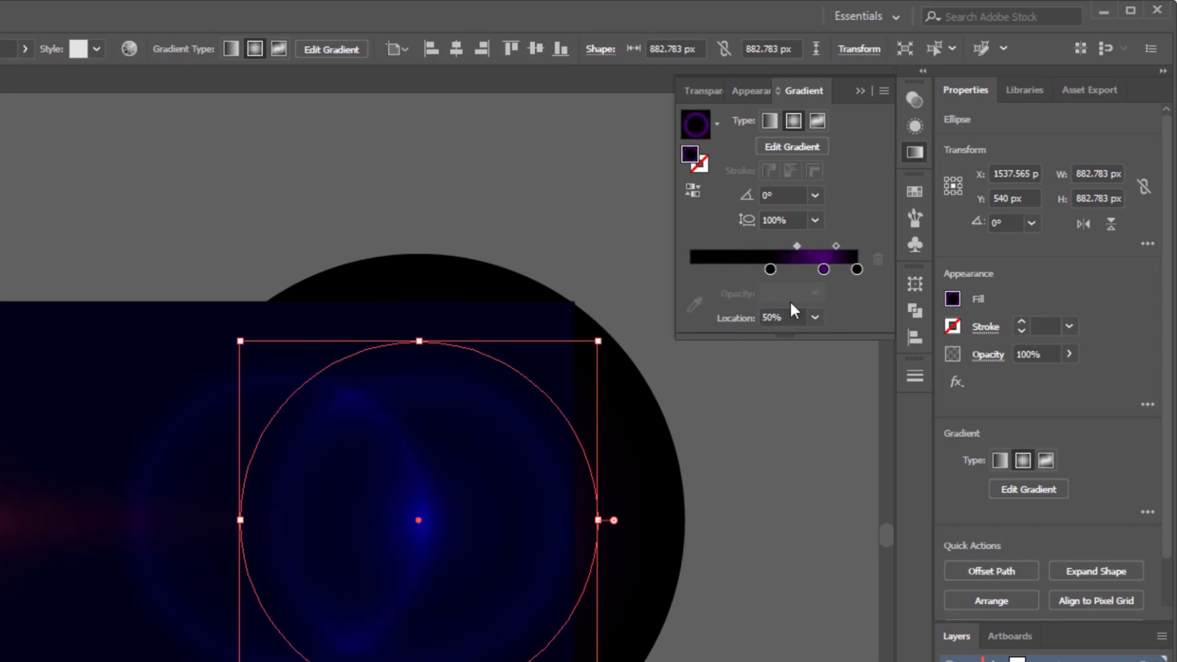
Move the middle gradient stop to 70% and the right midpoint to 24%.
{"action": "left_click", "coordinate": [823, 269]}
{"action": "left_click", "coordinate": [768, 317]}
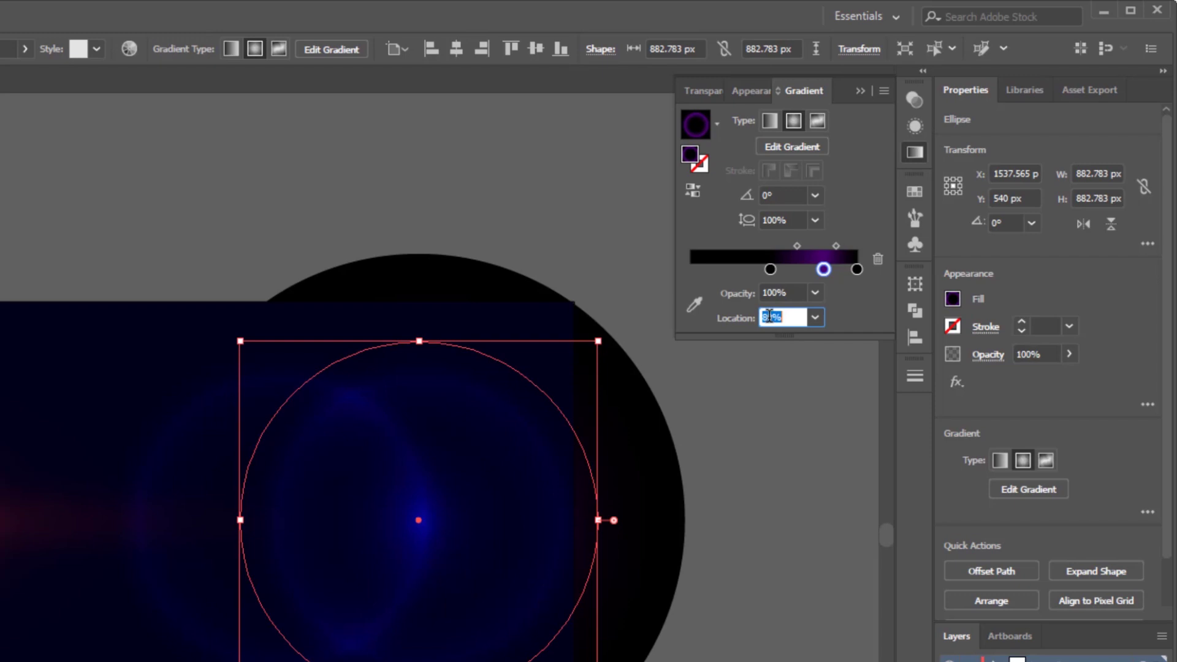
{"action": "type", "text": "70"}
{"action": "key", "text": "Return"}
{"action": "left_click", "coordinate": [825, 245]}
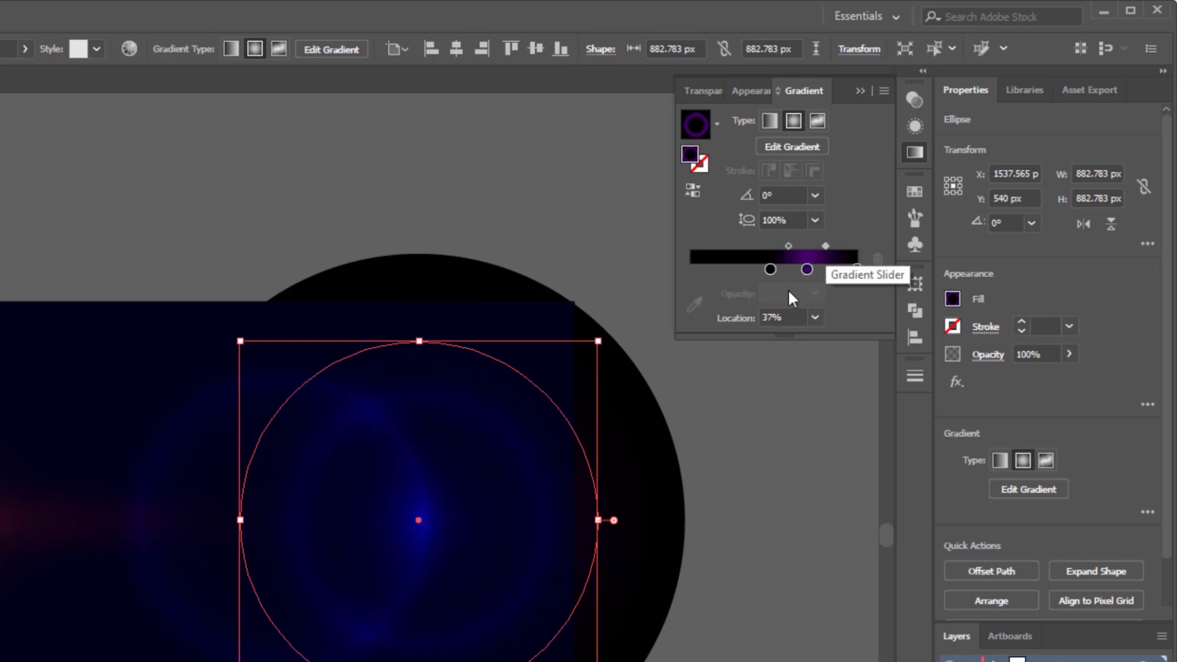
{"action": "left_click", "coordinate": [769, 317]}
{"action": "type", "text": "24"}
{"action": "key", "text": "Return"}
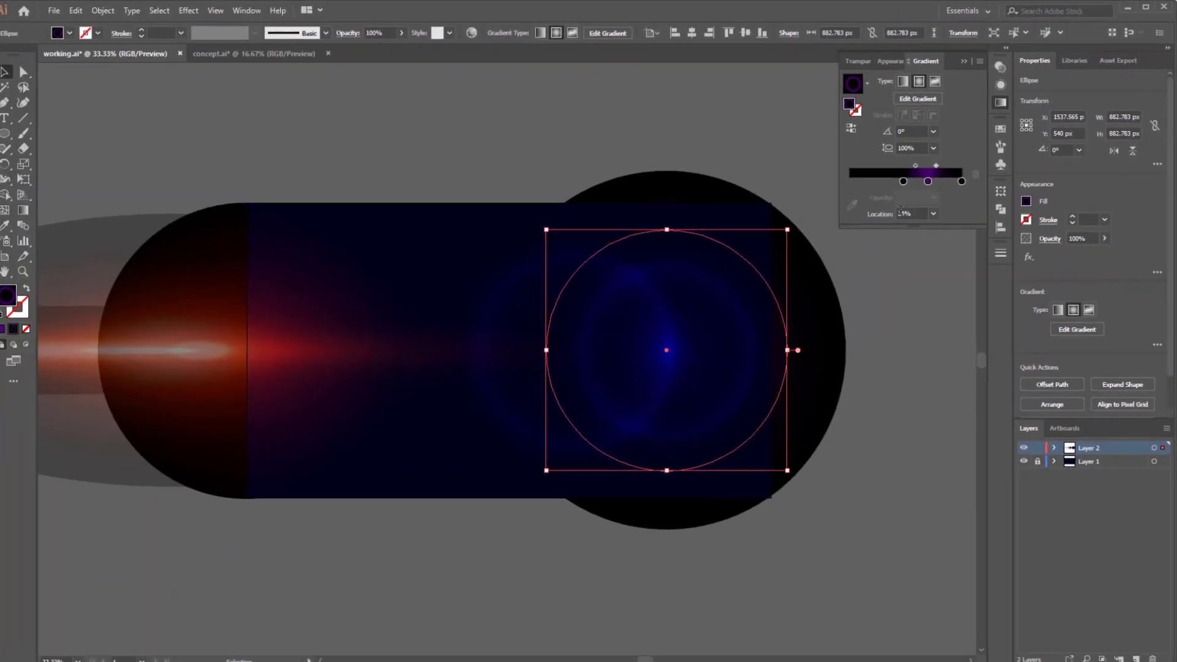
Shrink the blue glow circle to about 393 px around its centre and close the Gradient panel.
{"action": "left_click_drag", "start_coordinate": [789, 231], "coordinate": [725, 294]}
{"action": "left_click_drag", "start_coordinate": [712, 354], "coordinate": [713, 354]}
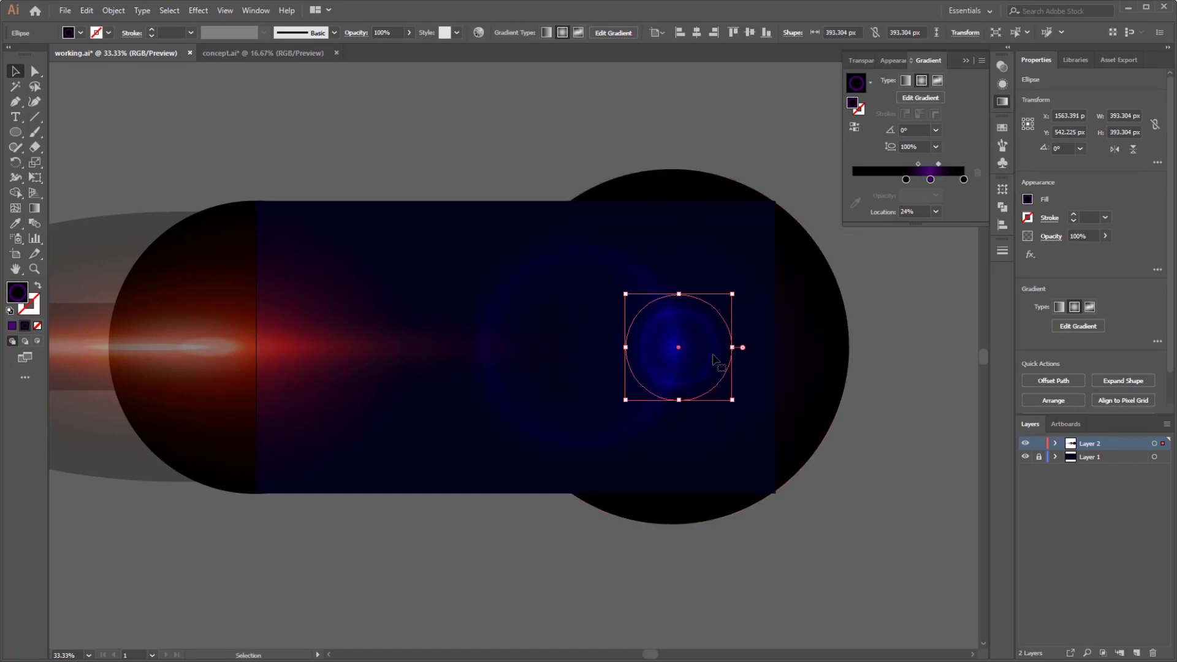
{"action": "left_click", "coordinate": [928, 377]}
{"action": "left_click", "coordinate": [657, 313]}
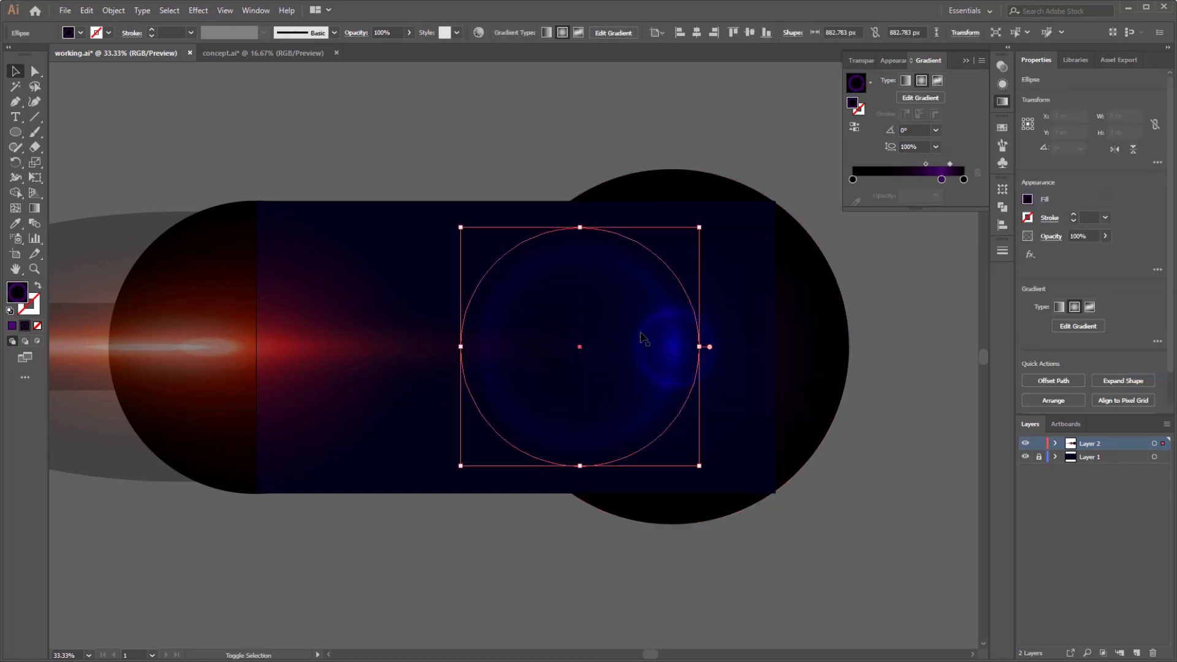
{"action": "left_click", "coordinate": [735, 347], "text": "shift"}
{"action": "left_click", "coordinate": [782, 366]}
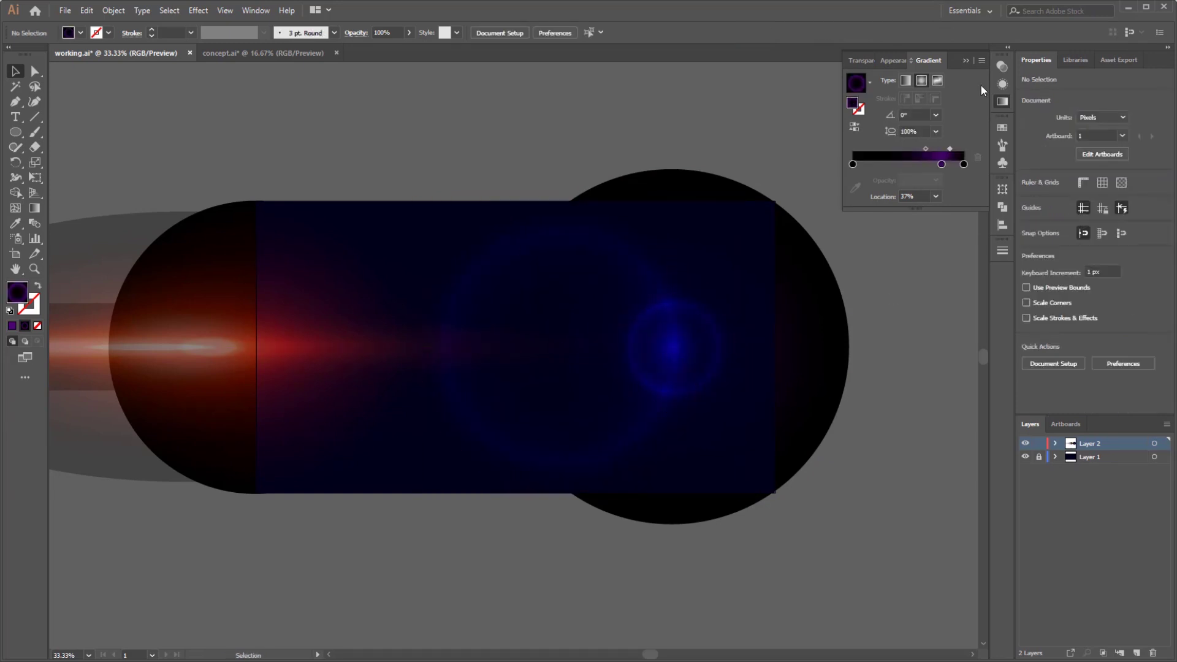
{"action": "left_click", "coordinate": [966, 60]}
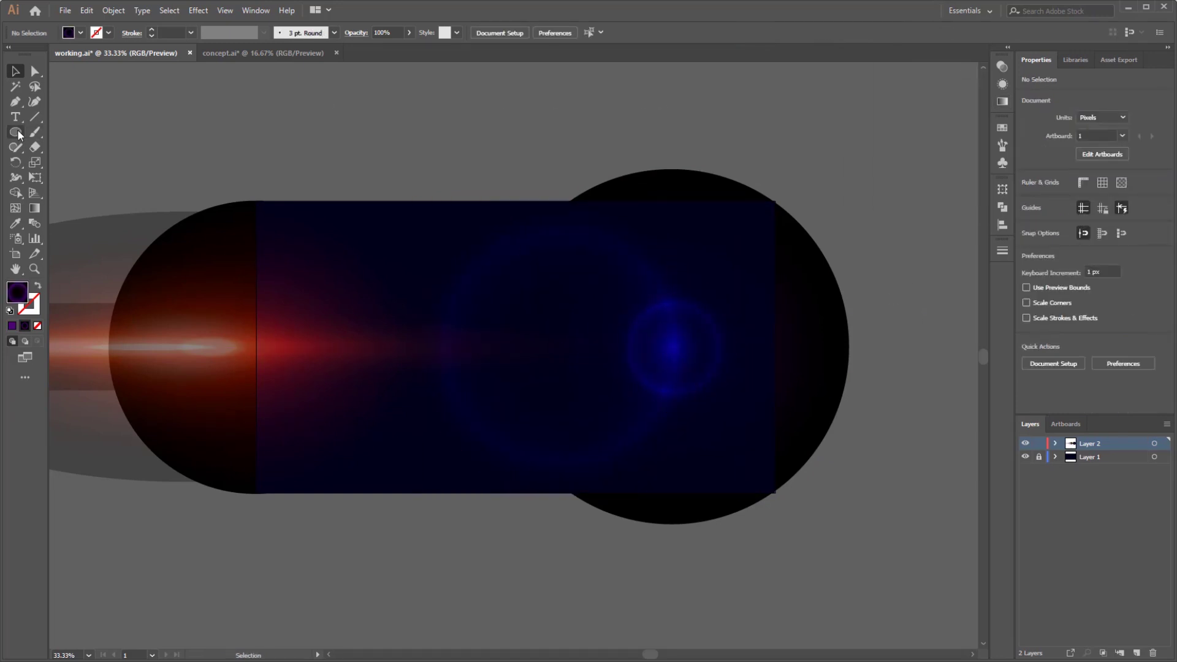
Draw an artboard-sized rectangle, select all artwork, and apply Make Clipping Mask.
{"action": "left_click_drag", "start_coordinate": [19, 135], "coordinate": [58, 131]}
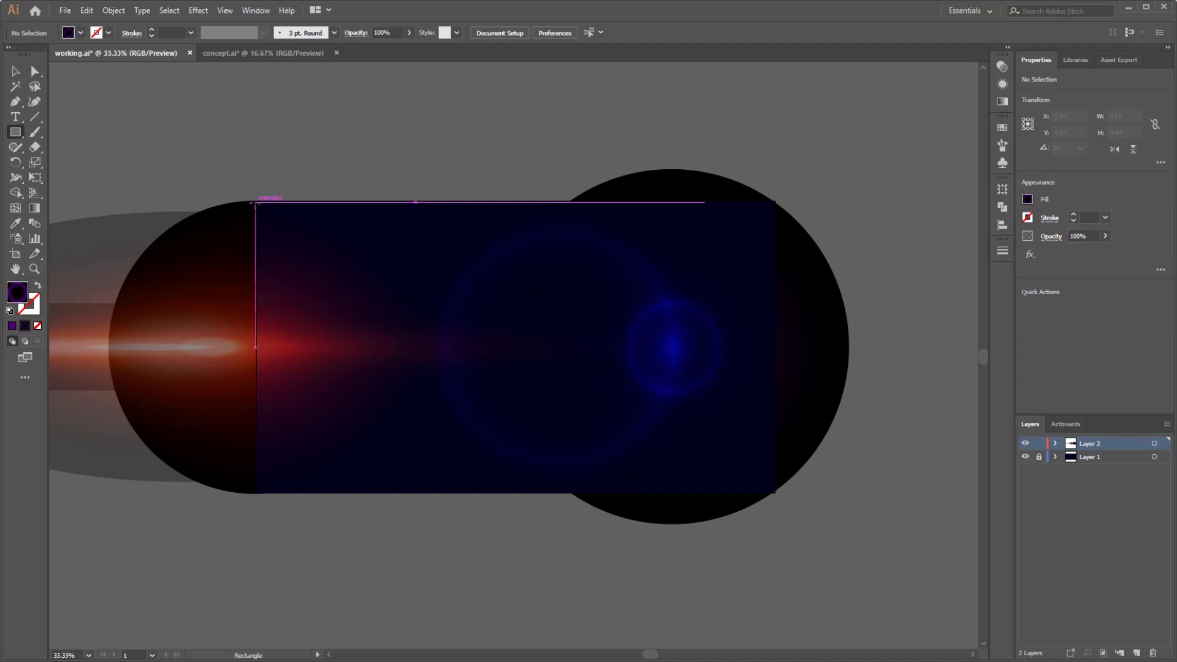
{"action": "mouse_move", "coordinate": [256, 200]}
{"action": "left_mouse_down"}
{"action": "mouse_move", "coordinate": [696, 428]}
{"action": "mouse_move", "coordinate": [783, 486]}
{"action": "mouse_move", "coordinate": [776, 493]}
{"action": "left_mouse_up"}
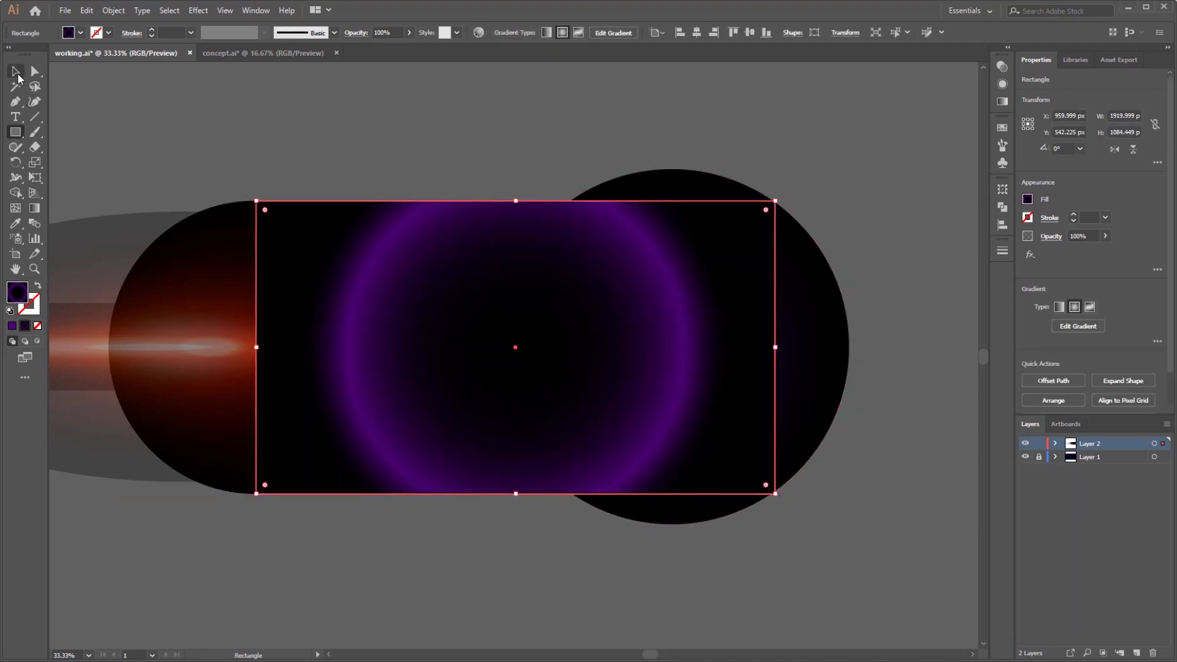
{"action": "left_click", "coordinate": [15, 71]}
{"action": "key", "text": "ctrl+a"}
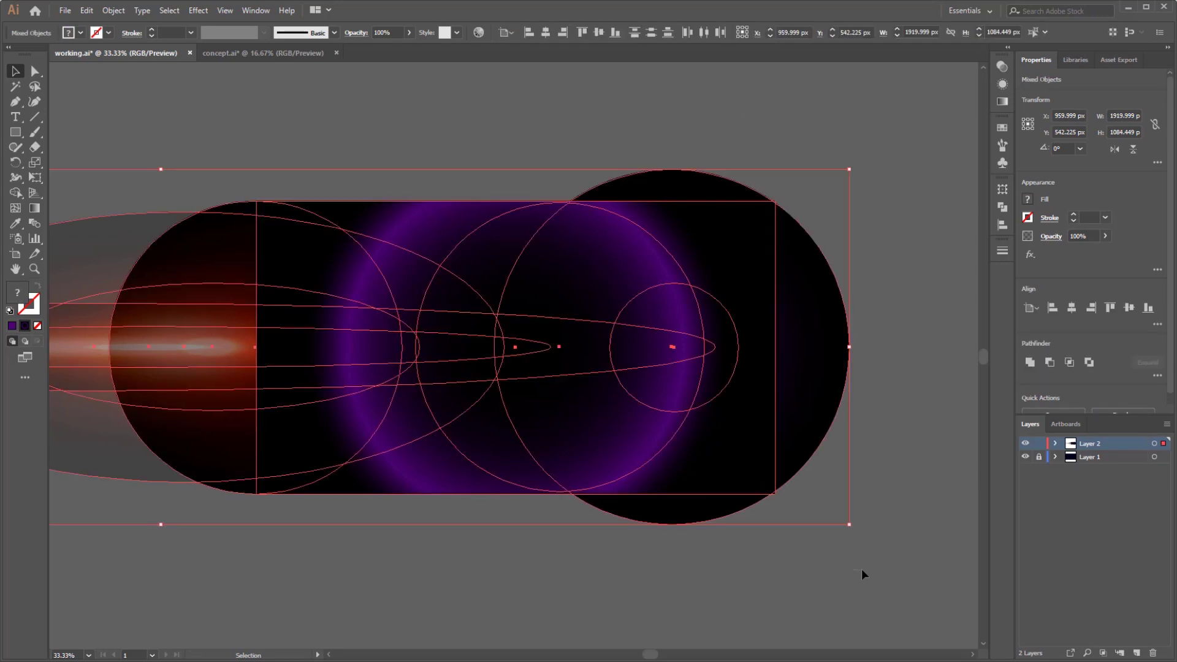
{"action": "right_click", "coordinate": [558, 285]}
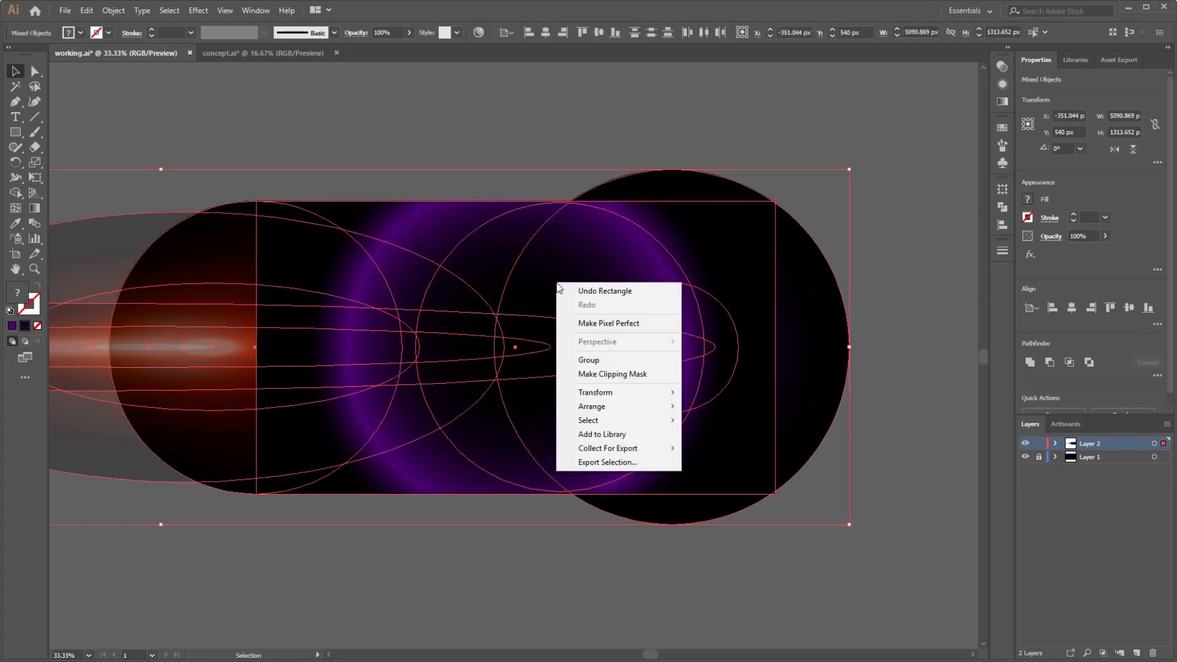
{"action": "left_click", "coordinate": [569, 373]}
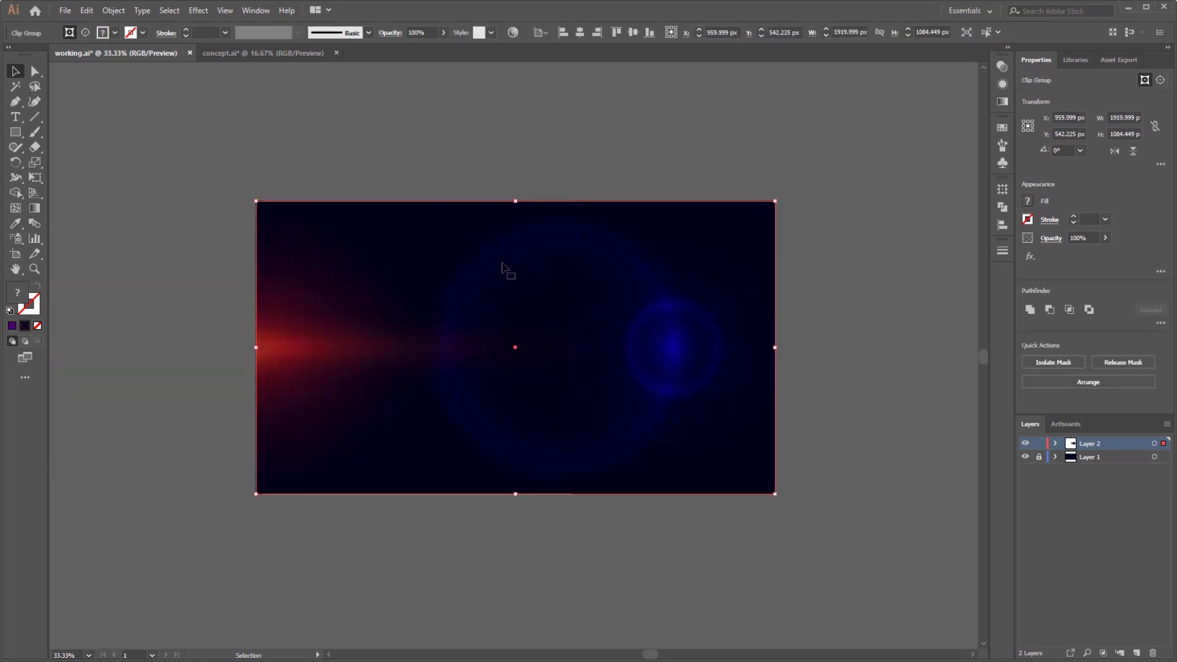
Lock Layer 2, add Layer 3, and draw a 25 × 25 px circle on it.
{"action": "left_click", "coordinate": [1039, 445]}
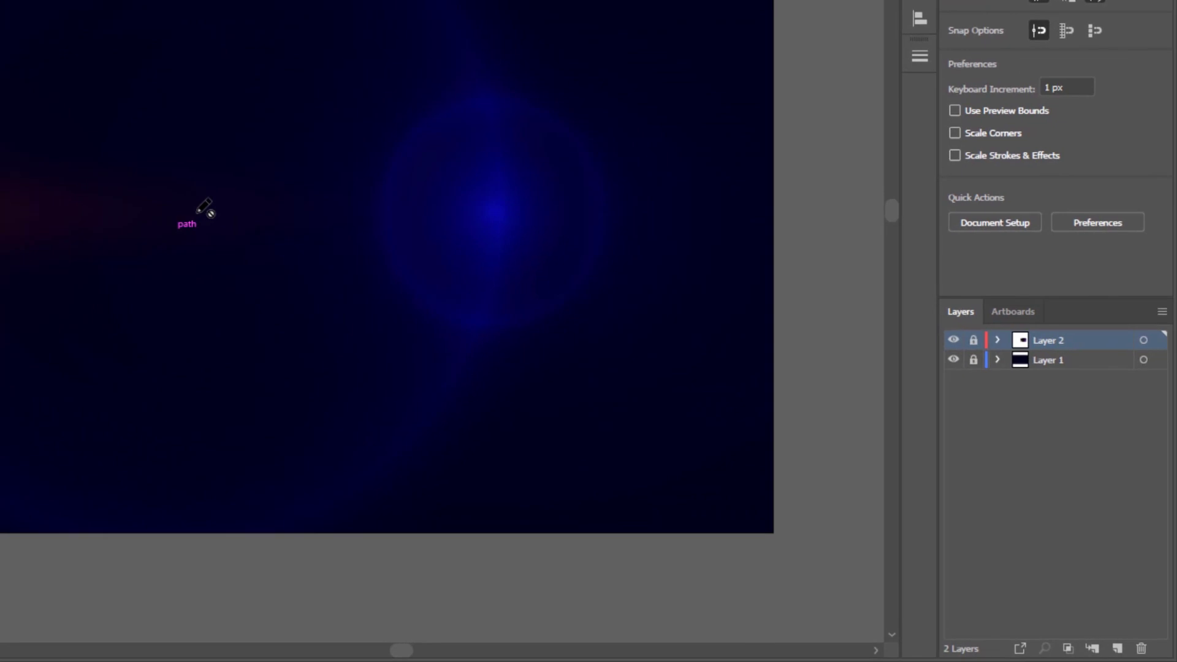
{"action": "left_click", "coordinate": [1114, 649]}
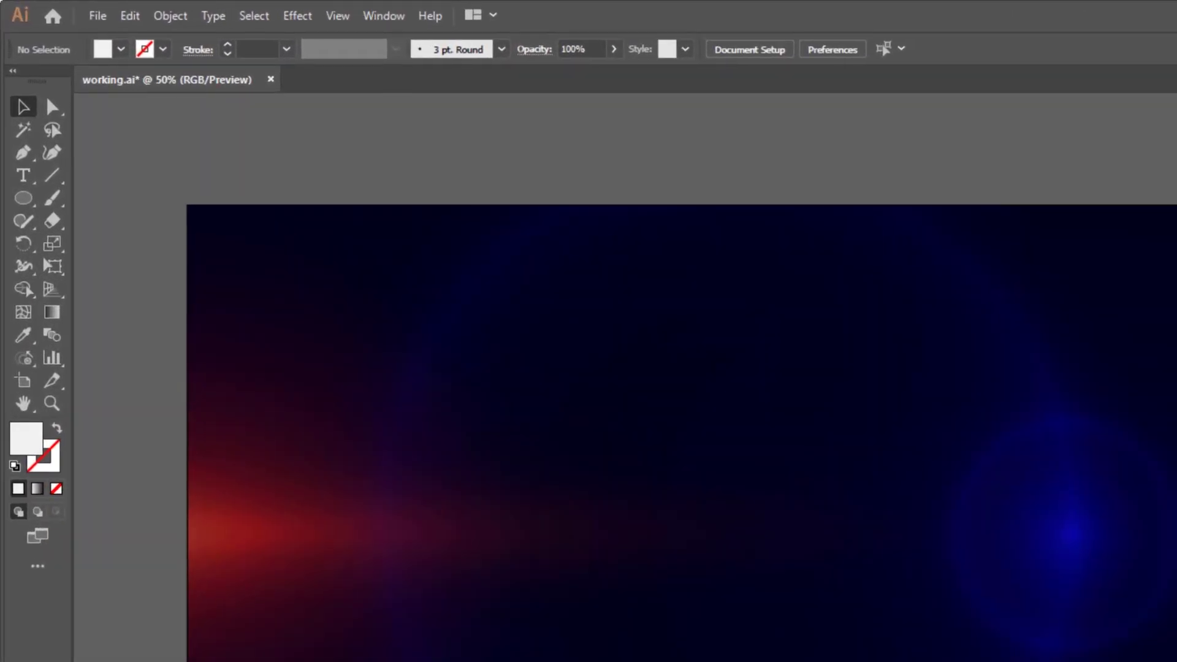
{"action": "left_click_drag", "start_coordinate": [23, 197], "coordinate": [177, 248]}
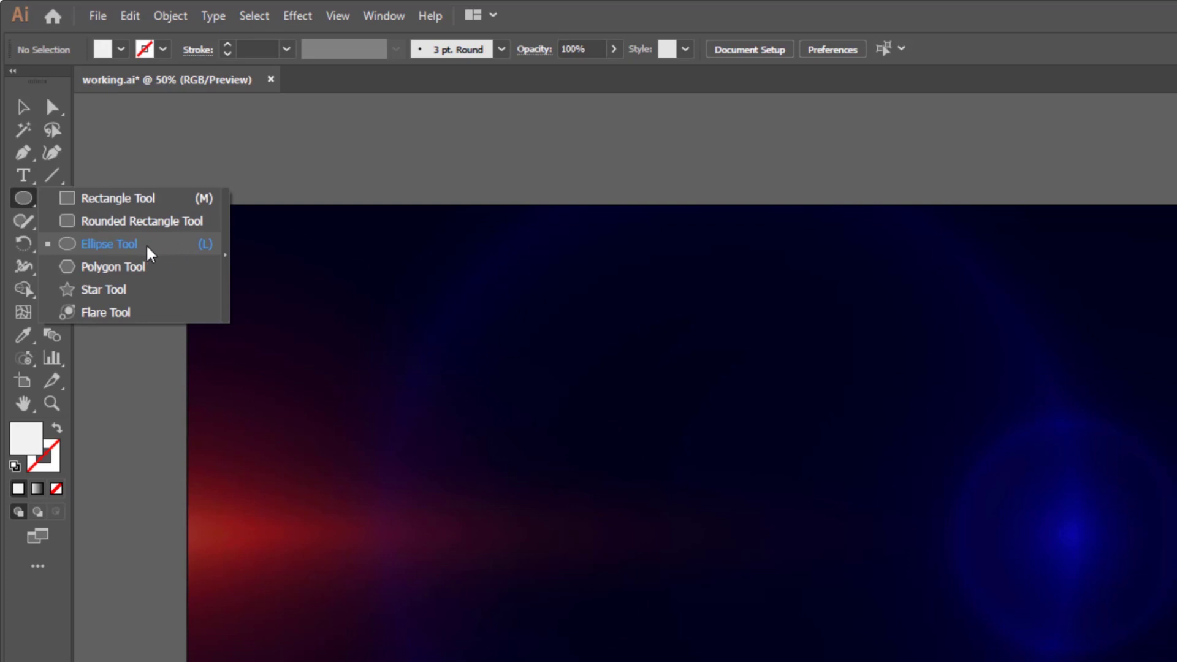
{"action": "left_click", "coordinate": [150, 253]}
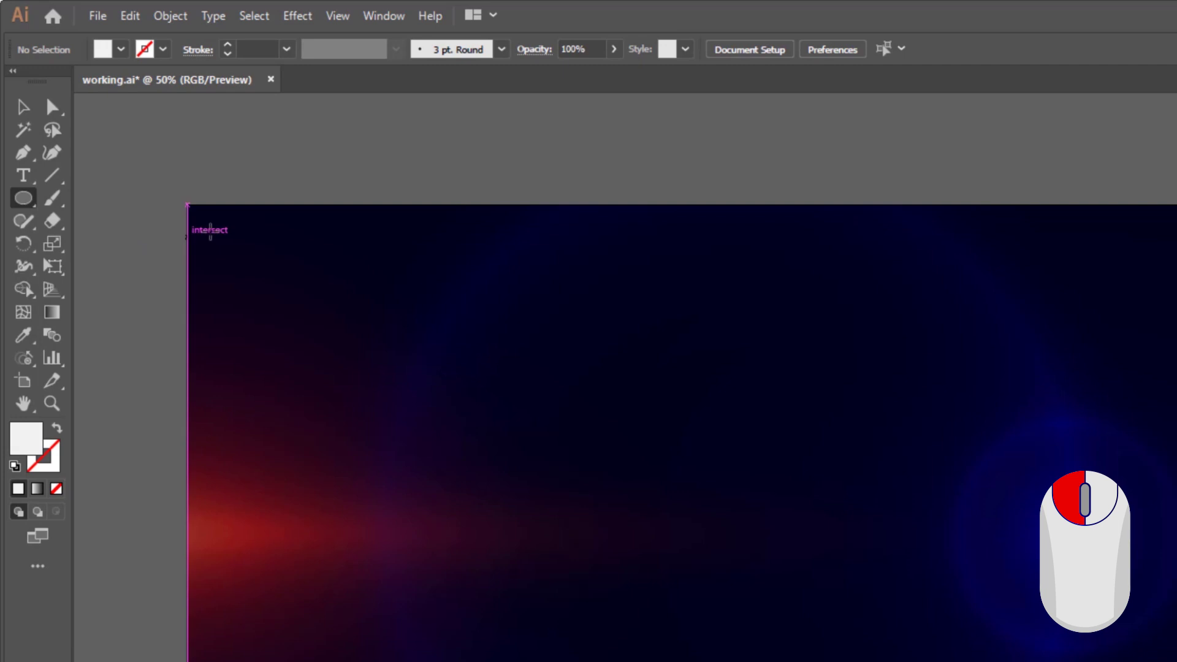
{"action": "left_click", "coordinate": [421, 148]}
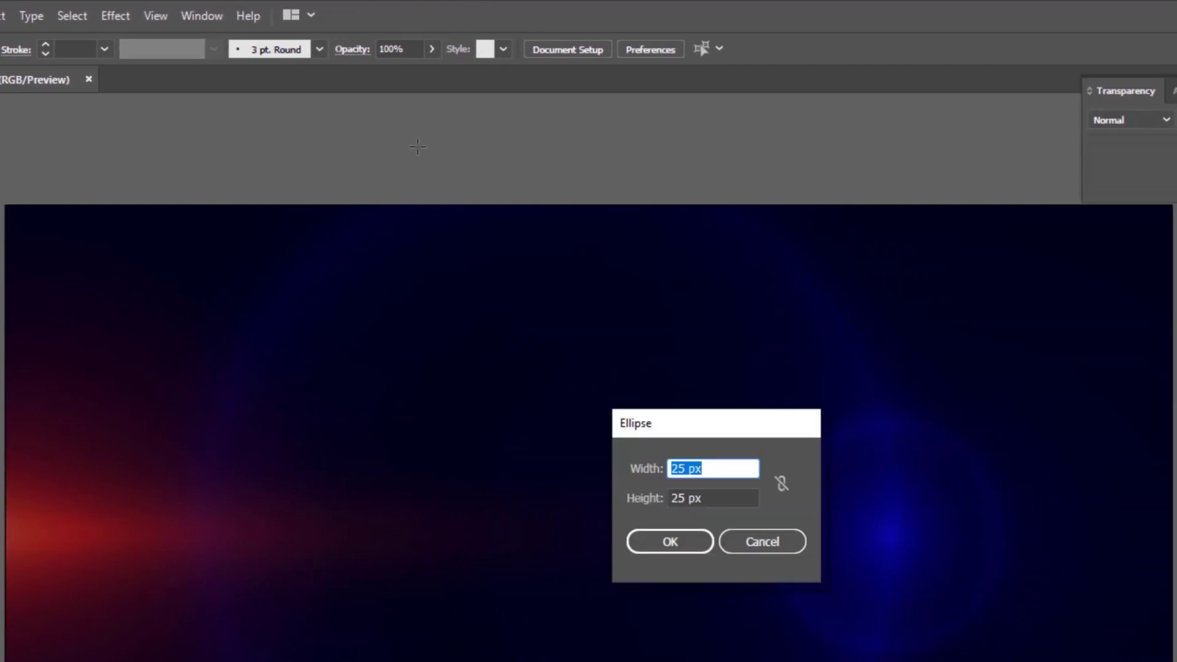
{"action": "key", "text": "Tab"}
{"action": "left_click", "coordinate": [631, 539]}
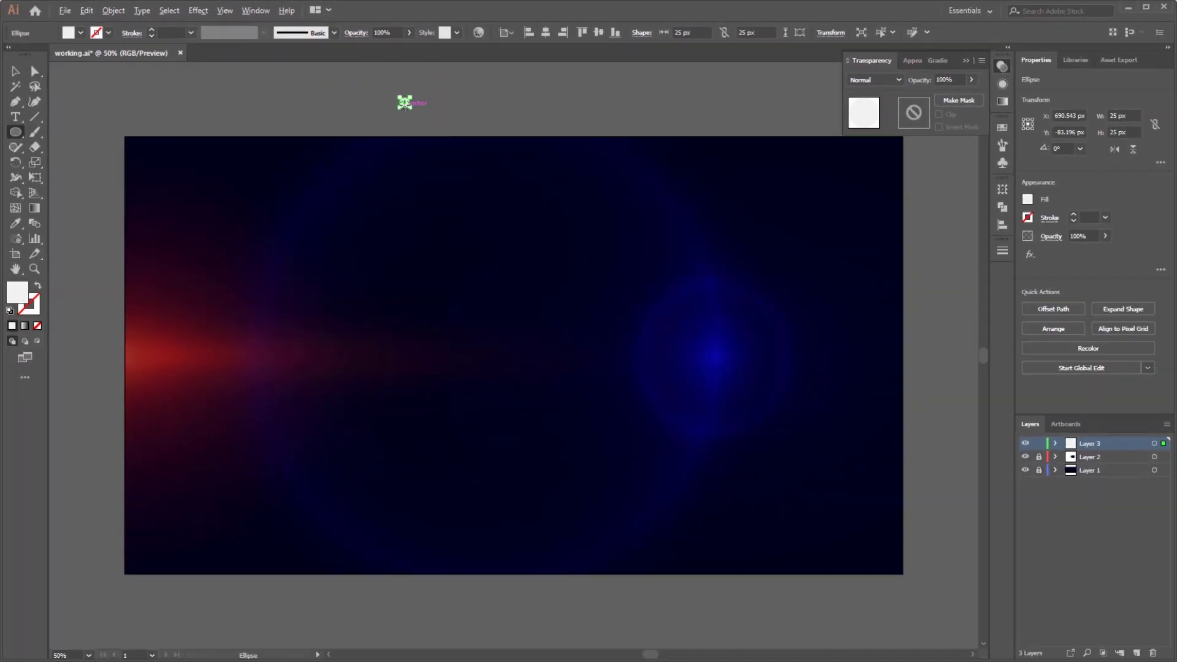
{"action": "scroll", "coordinate": [410, 131], "scroll_direction": "up", "scroll_amount": 6}
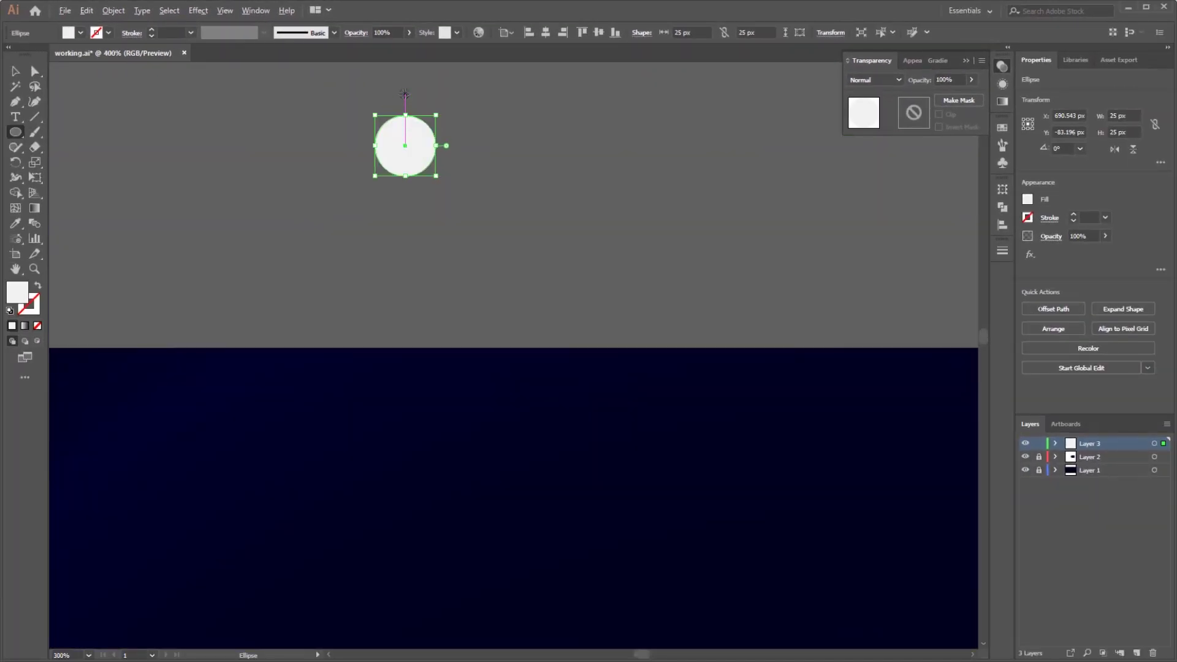
Fill the small circle with a radial gradient.
{"action": "left_click_drag", "start_coordinate": [404, 116], "coordinate": [334, 228]}
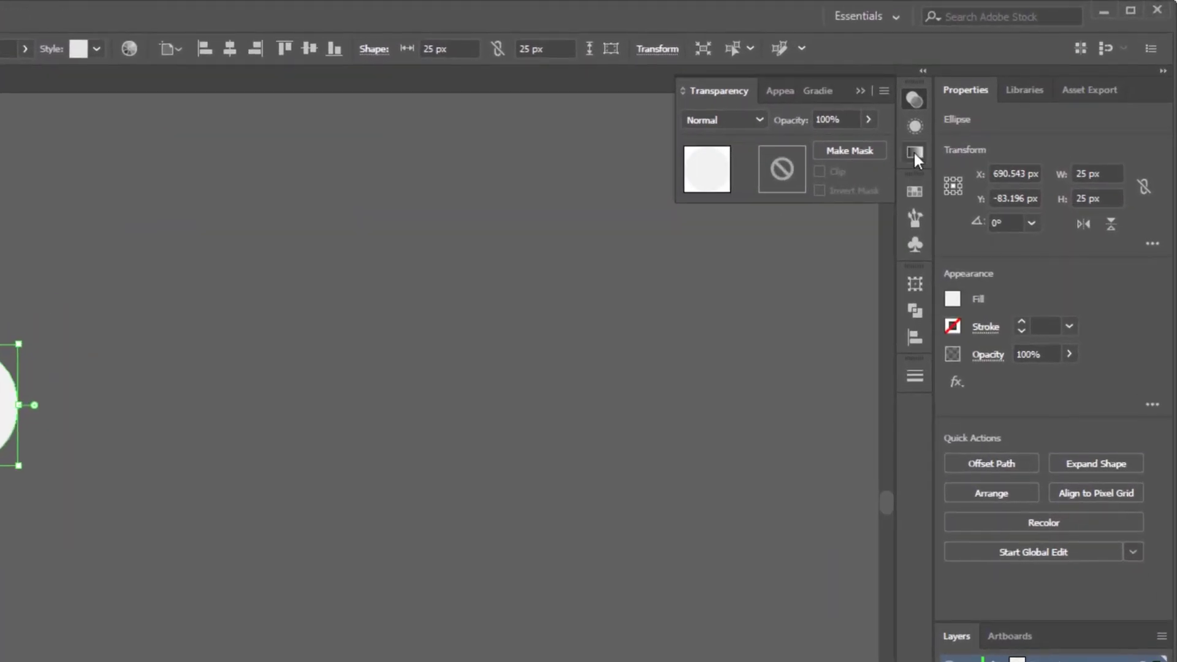
{"action": "left_click", "coordinate": [1003, 101]}
{"action": "left_click", "coordinate": [857, 233]}
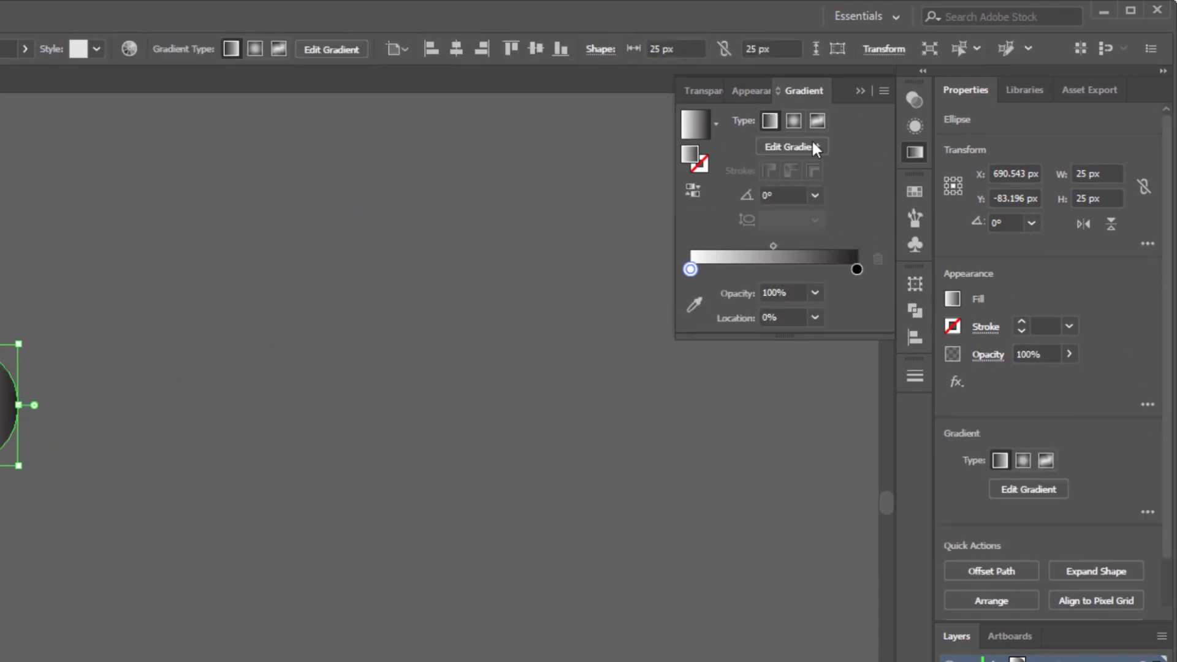
{"action": "left_click", "coordinate": [793, 120]}
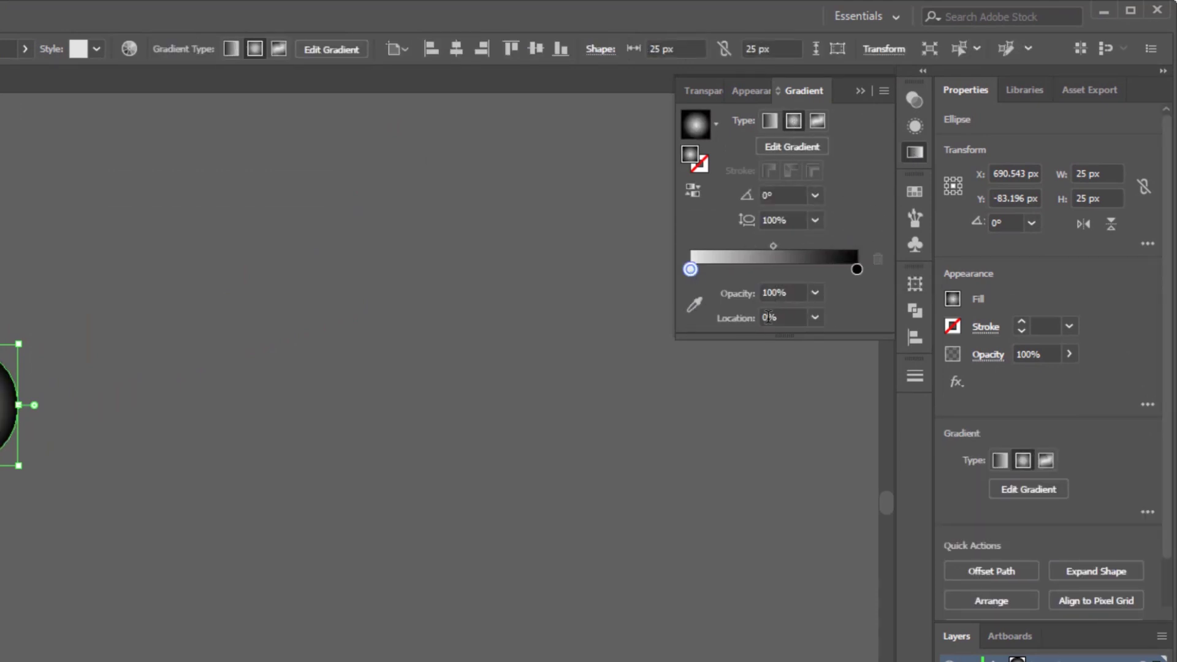
Set the white gradient stop location to 50% and the midpoint to 50%.
{"action": "left_click", "coordinate": [768, 317]}
{"action": "type", "text": "50"}
{"action": "key", "text": "Return"}
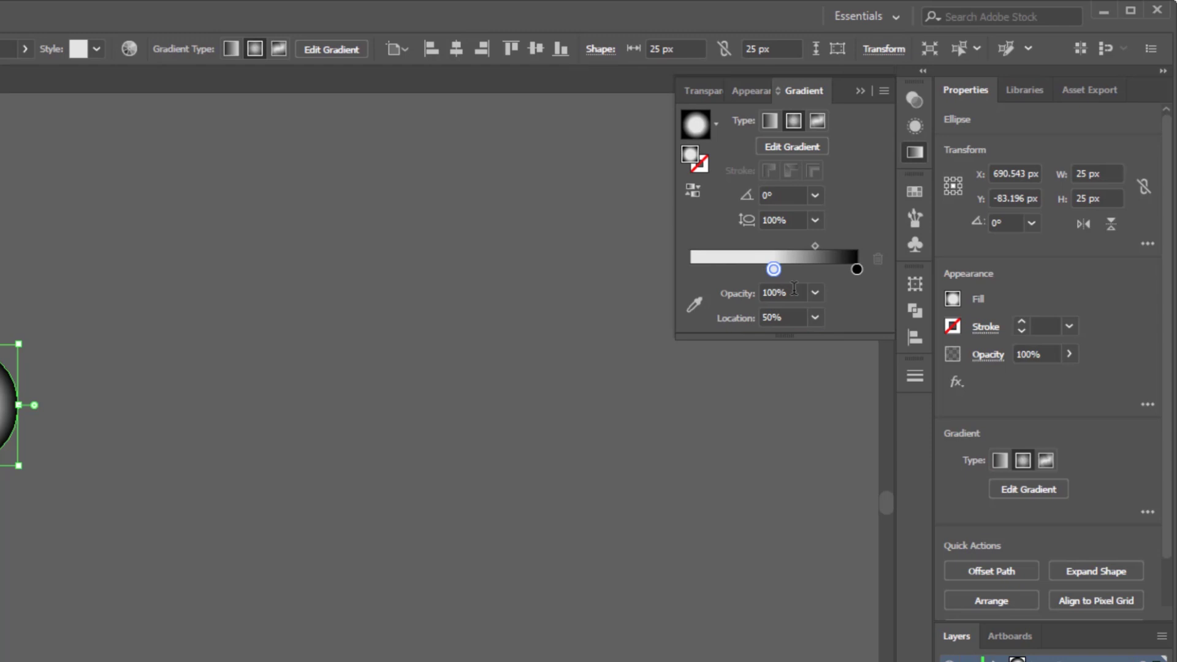
{"action": "left_click", "coordinate": [815, 246]}
{"action": "left_click", "coordinate": [776, 317]}
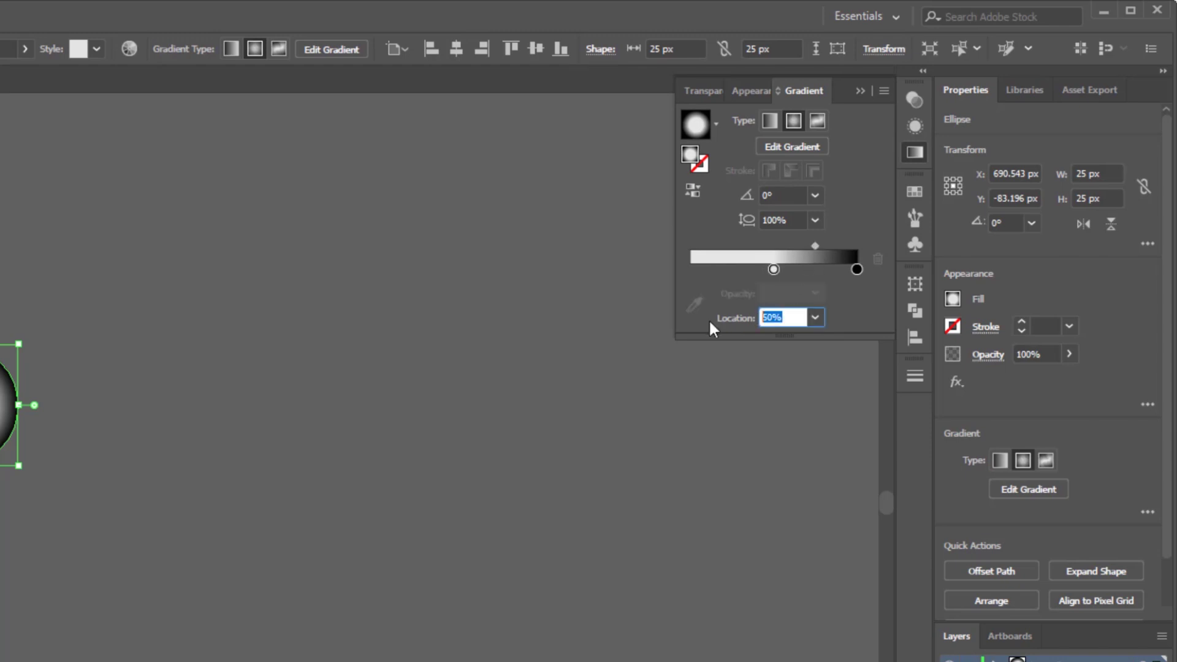
{"action": "type", "text": "50"}
{"action": "key", "text": "Return"}
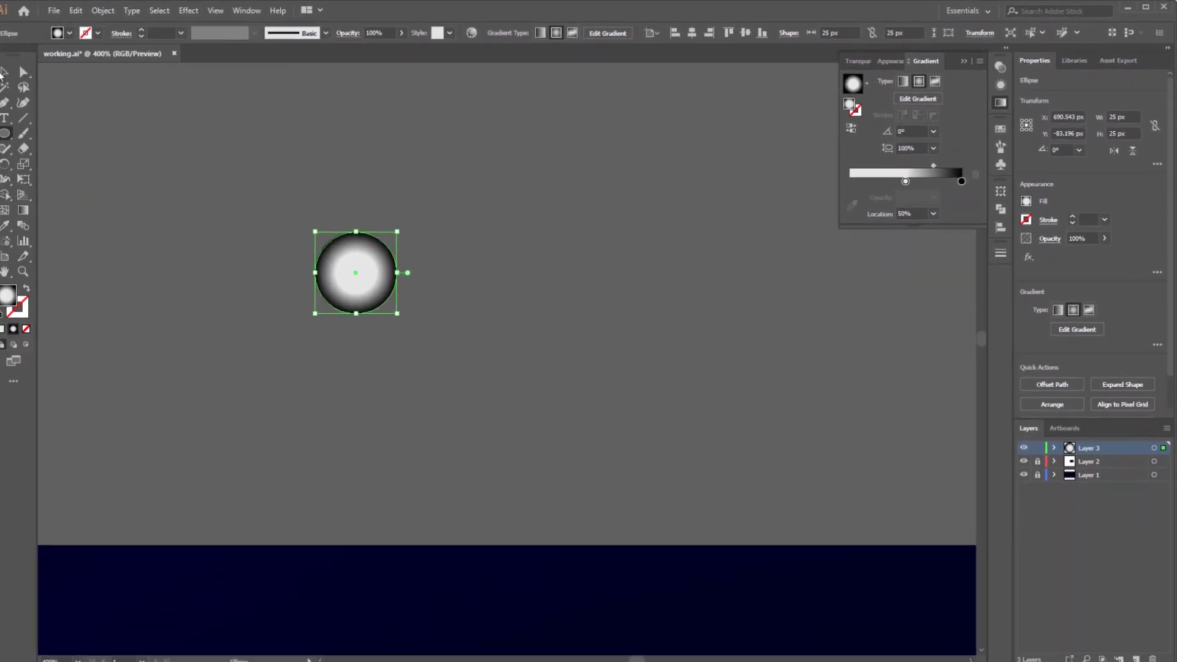
{"action": "left_click", "coordinate": [388, 187]}
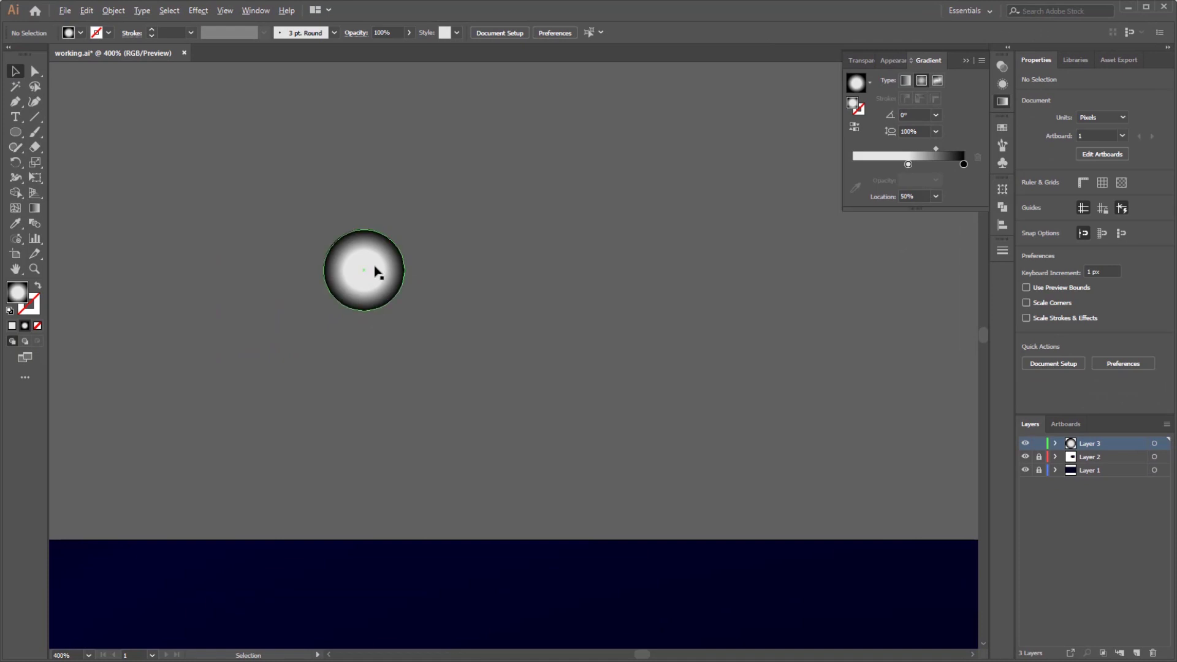
Duplicate the gradient circle twice to the right and resize the middle copy to 50 × 50 px.
{"action": "left_click_drag", "start_coordinate": [378, 270], "coordinate": [590, 270]}
{"action": "left_click_drag", "start_coordinate": [581, 290], "coordinate": [776, 291]}
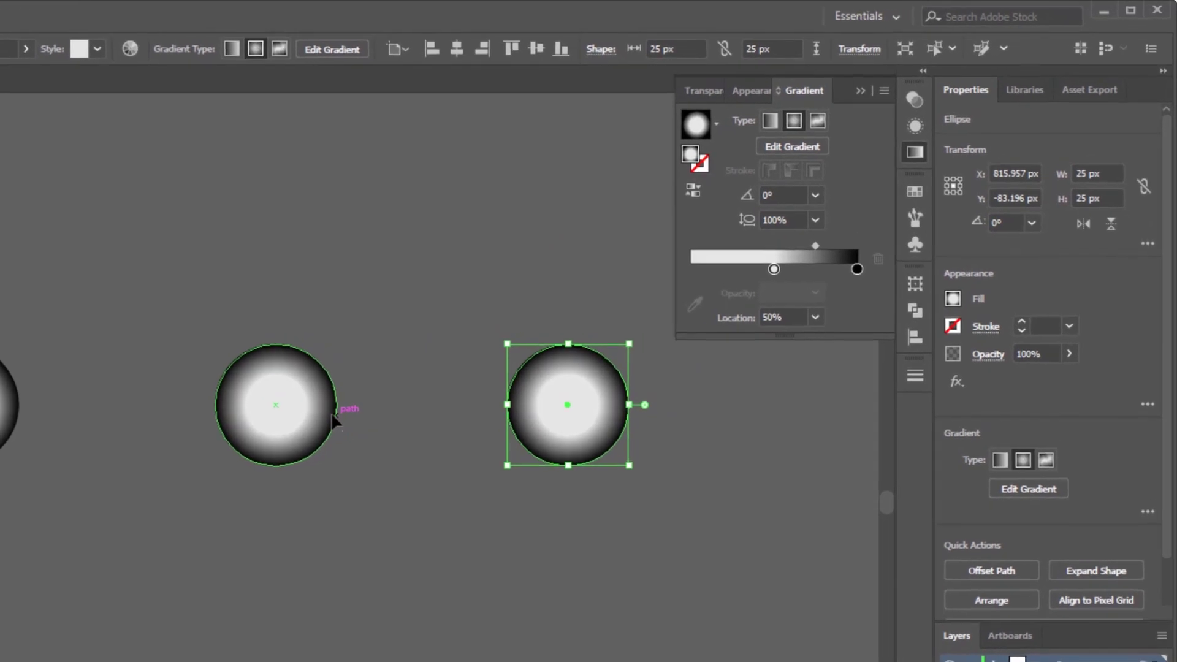
{"action": "left_click", "coordinate": [613, 273]}
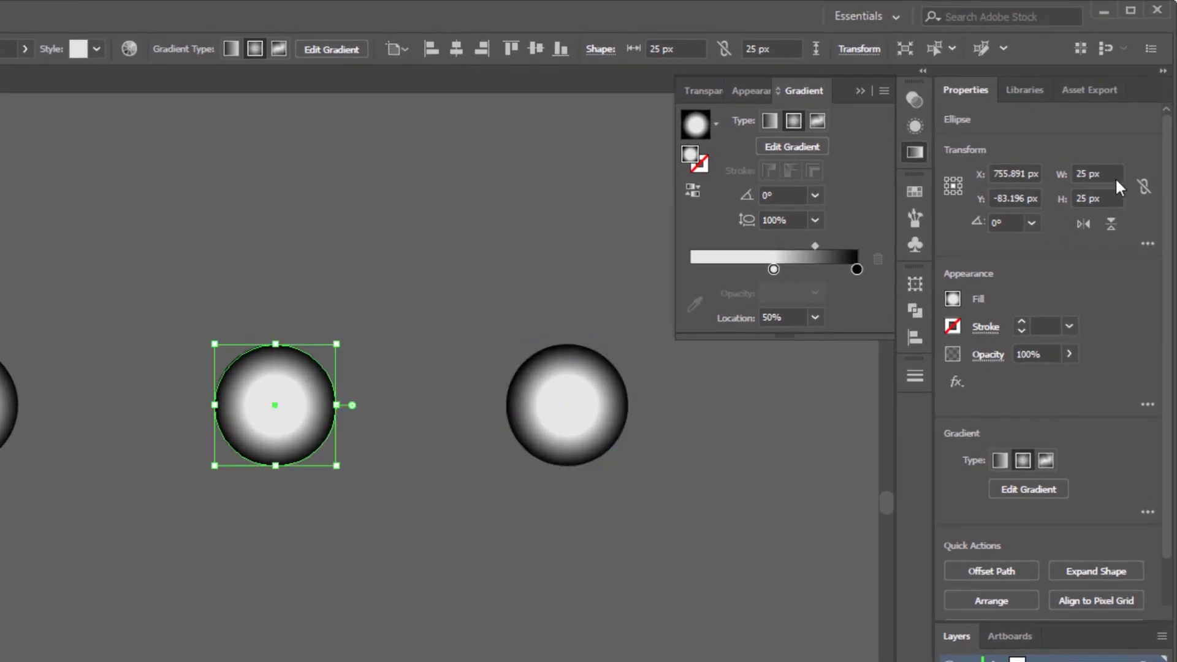
{"action": "left_click", "coordinate": [1115, 179]}
{"action": "type", "text": "50"}
{"action": "key", "text": "Tab"}
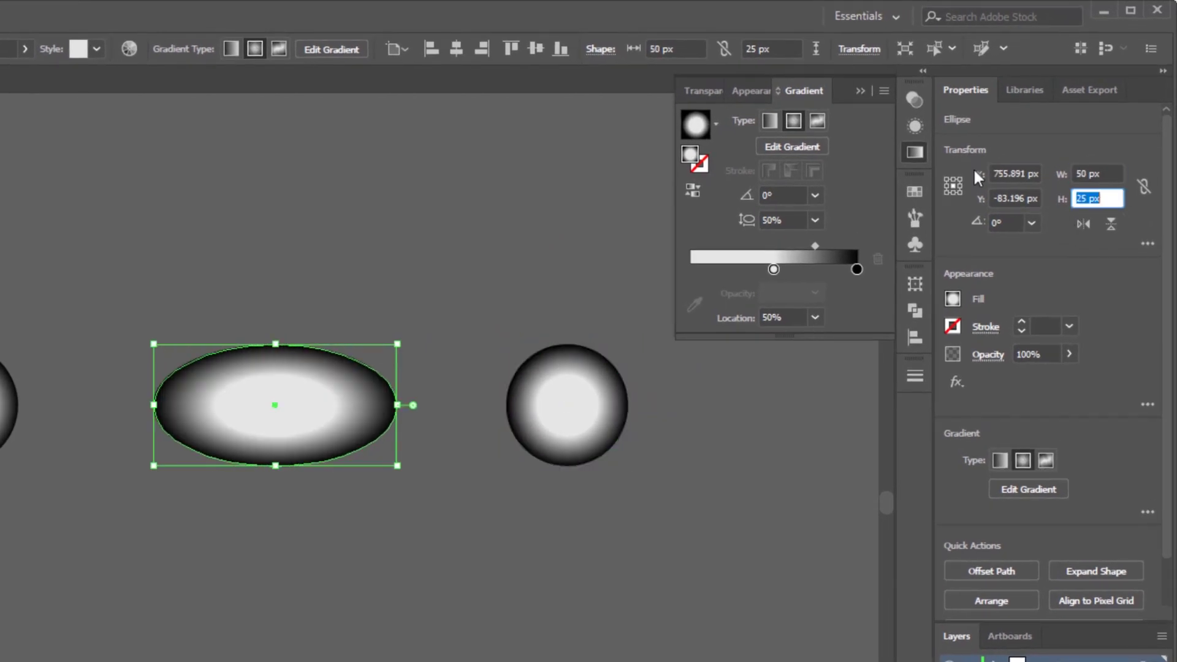
{"action": "type", "text": "50"}
{"action": "key", "text": "Return"}
Resize the right circle to 50 × 50 px.
{"action": "left_click", "coordinate": [515, 398]}
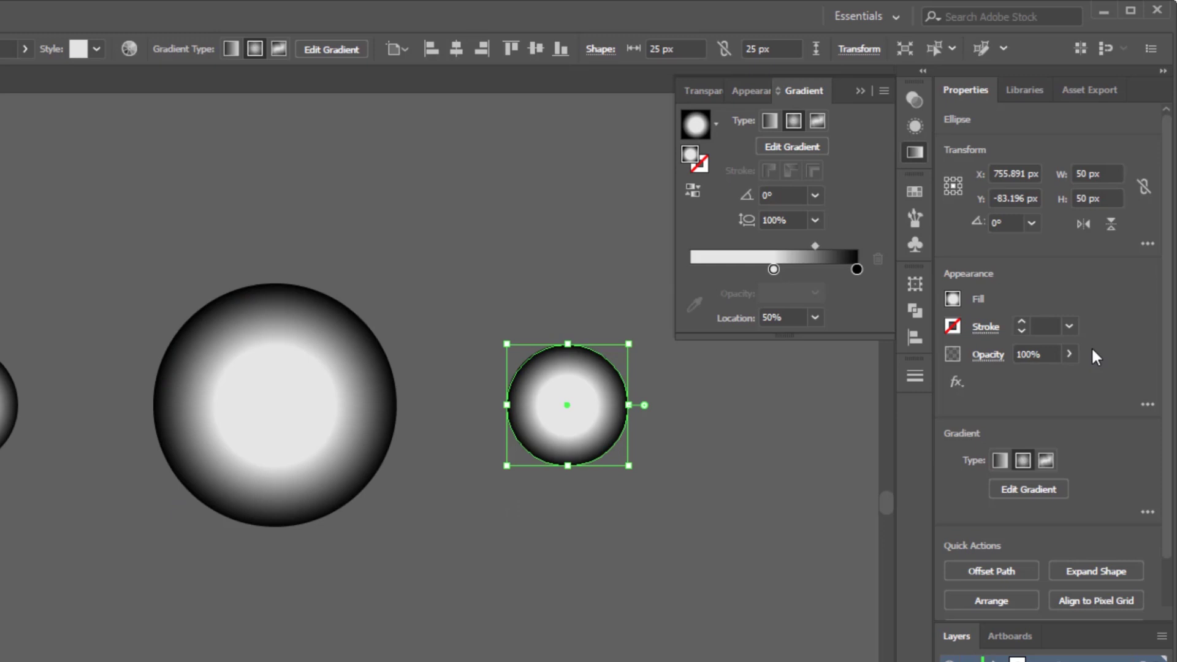
{"action": "left_click", "coordinate": [1113, 174]}
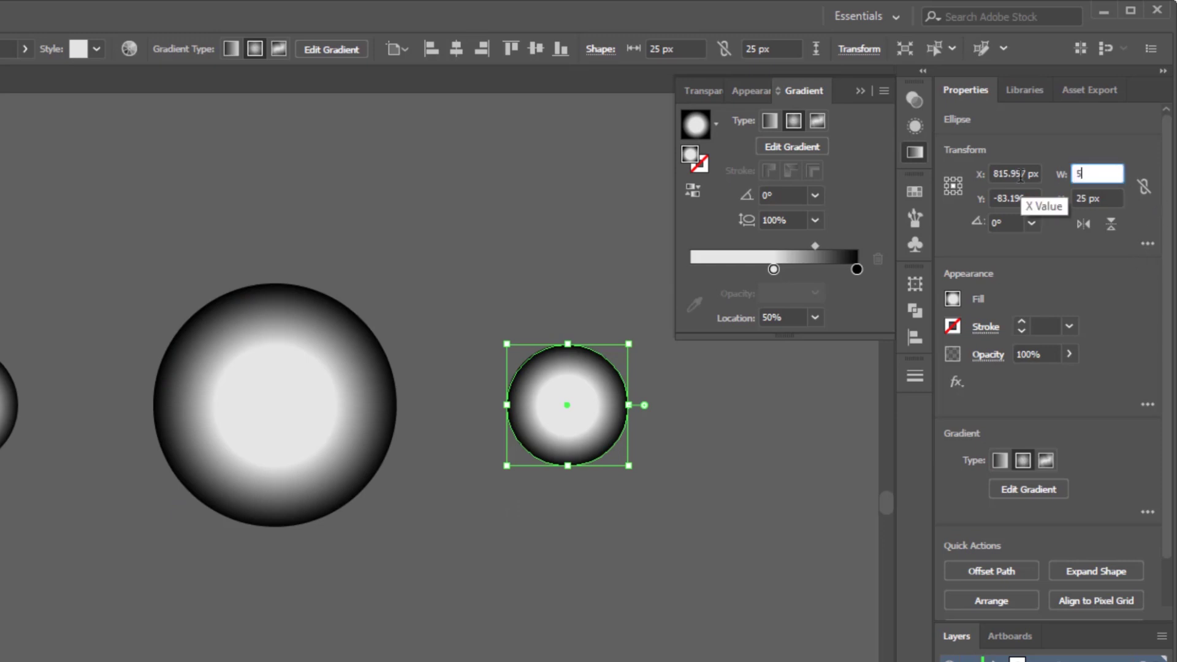
{"action": "type", "text": "0"}
{"action": "key", "text": "Tab"}
{"action": "type", "text": "50"}
{"action": "key", "text": "Return"}
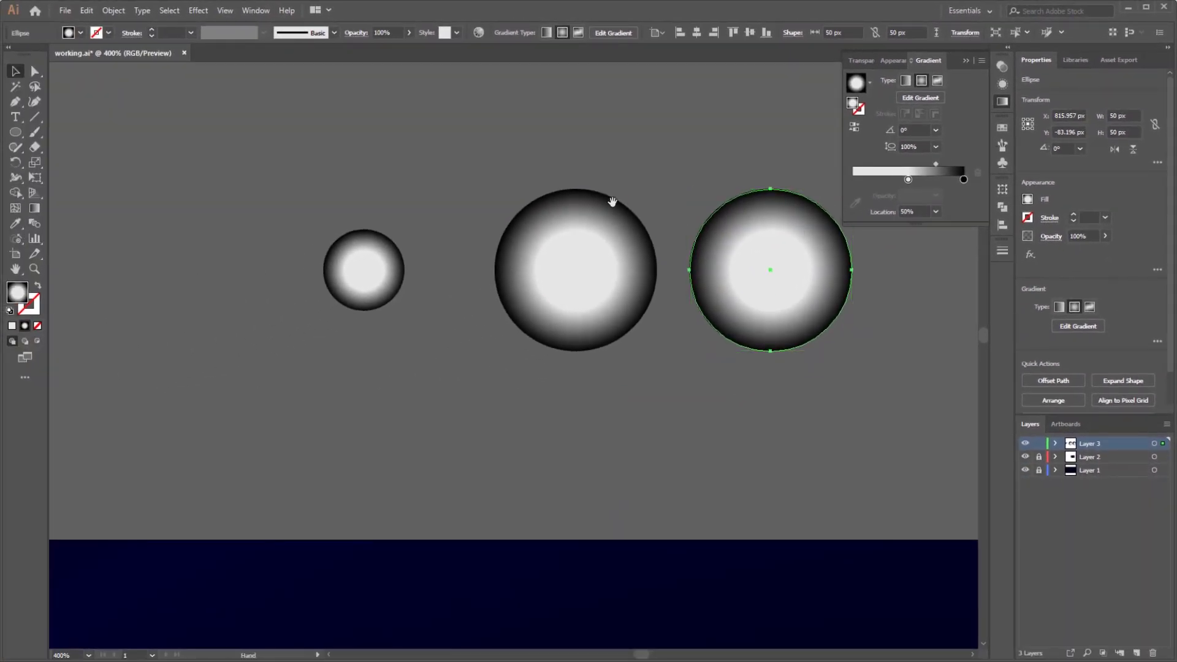
{"action": "left_click_drag", "start_coordinate": [613, 202], "coordinate": [517, 250]}
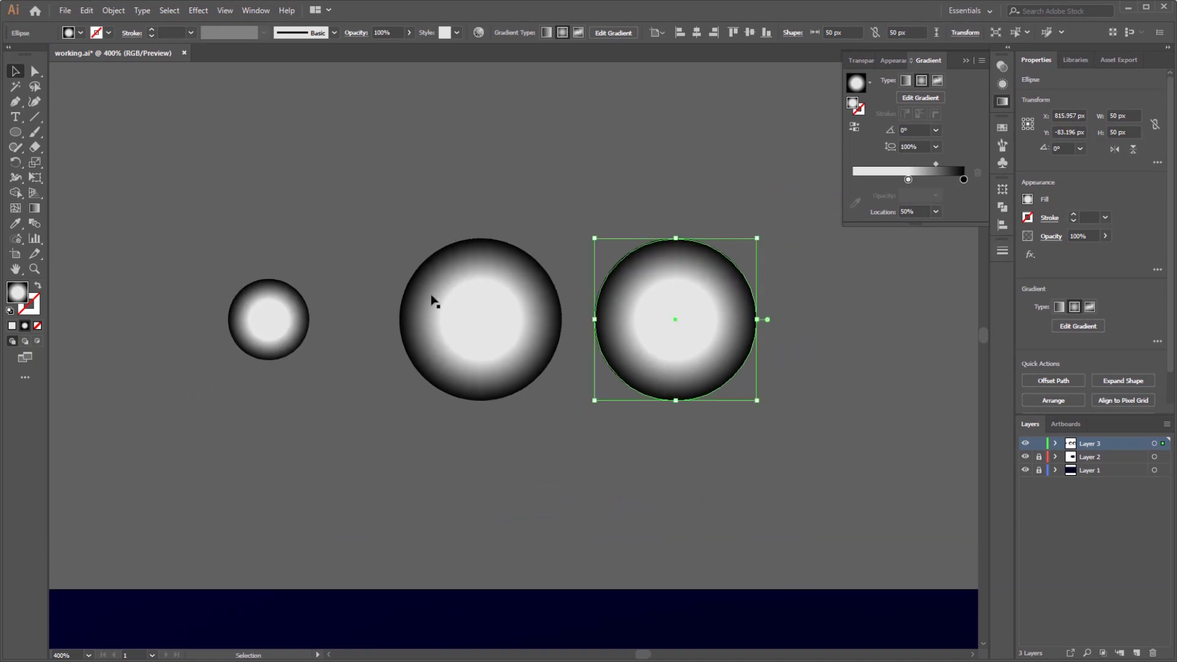
{"action": "left_click", "coordinate": [500, 309]}
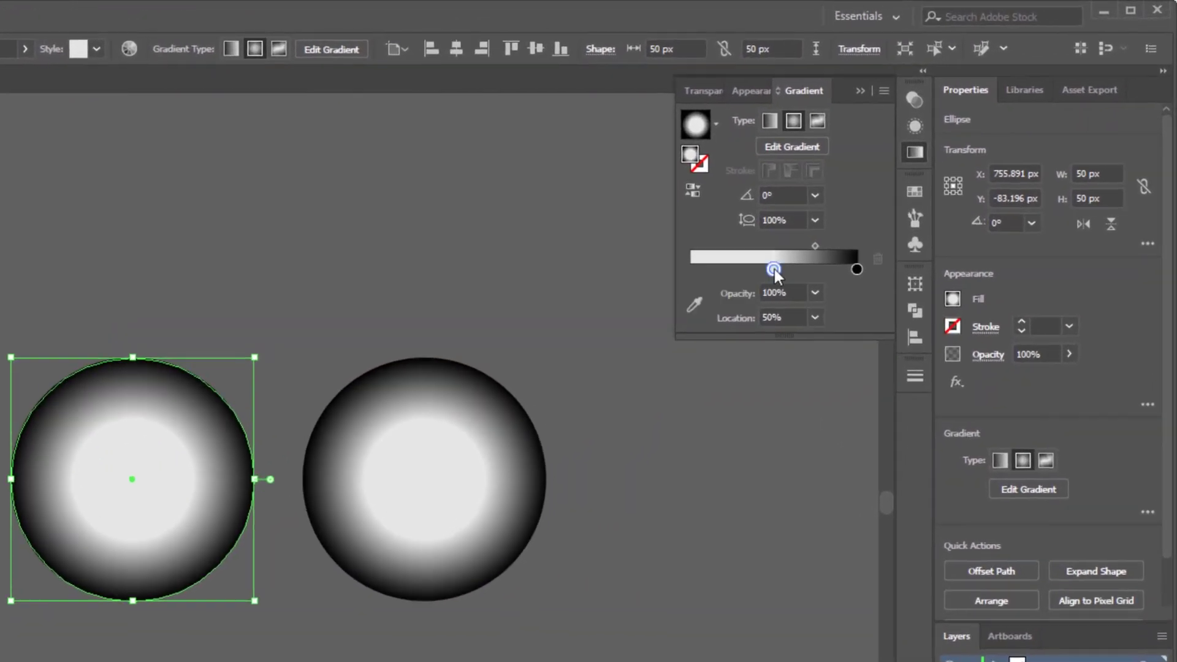
On the middle circle, set the light gradient stop to 10% and the midpoint to 65%.
{"action": "left_click", "coordinate": [776, 317]}
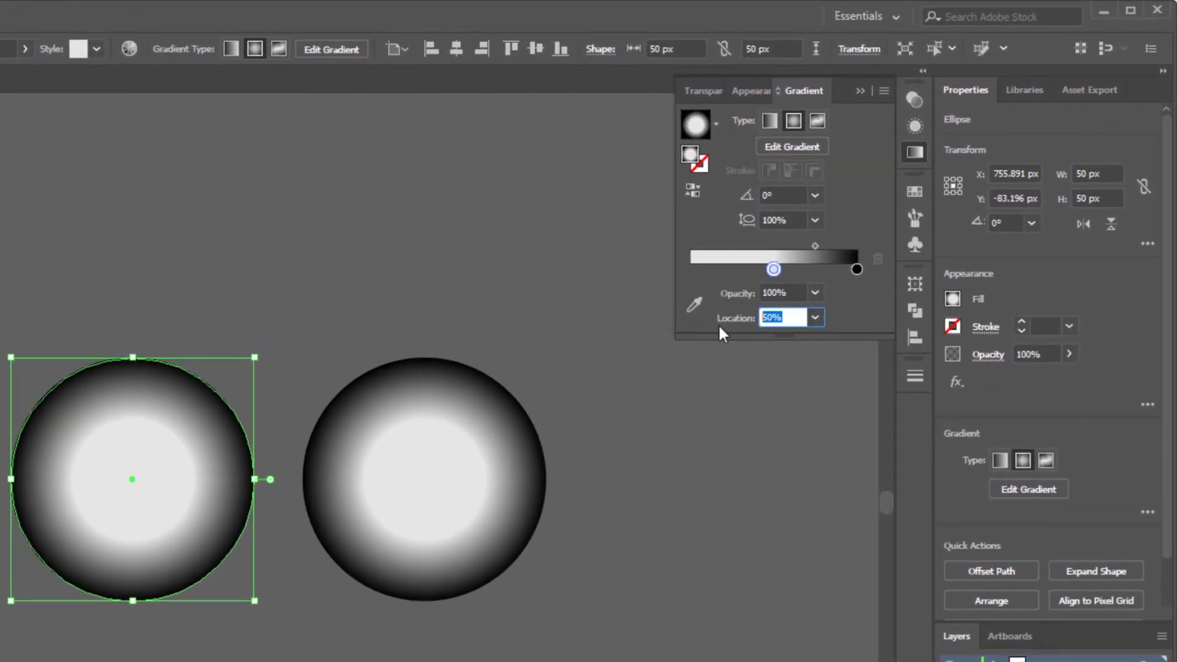
{"action": "type", "text": "10"}
{"action": "key", "text": "Return"}
{"action": "left_click", "coordinate": [781, 245]}
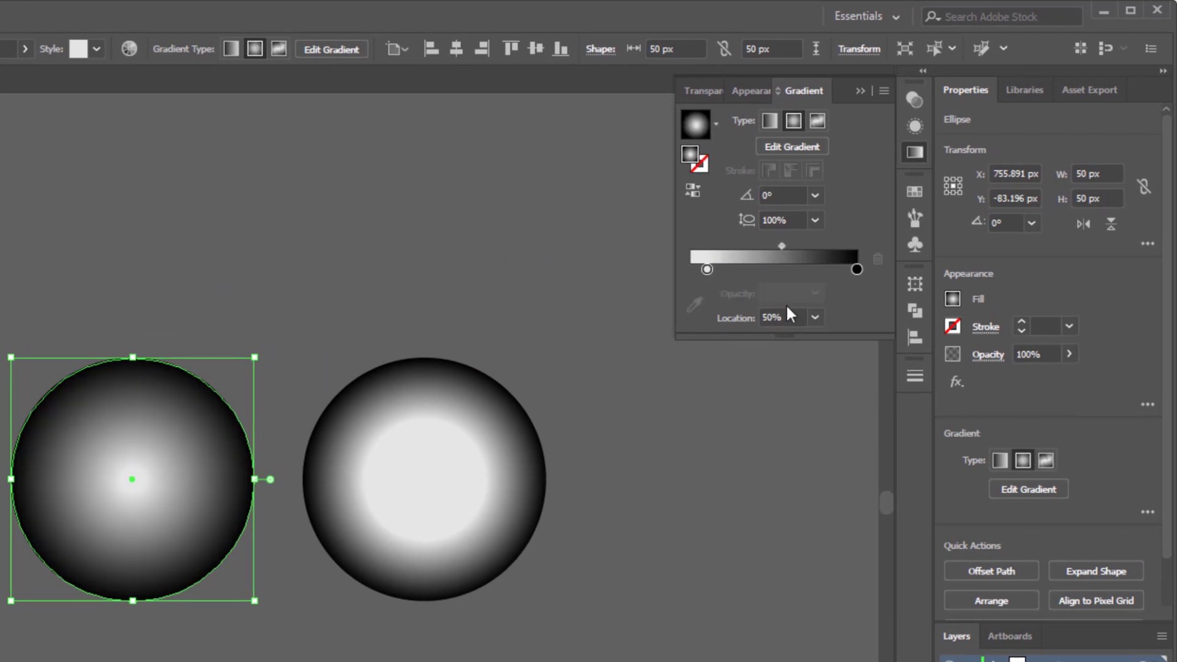
{"action": "type", "text": "65"}
{"action": "key", "text": "Return"}
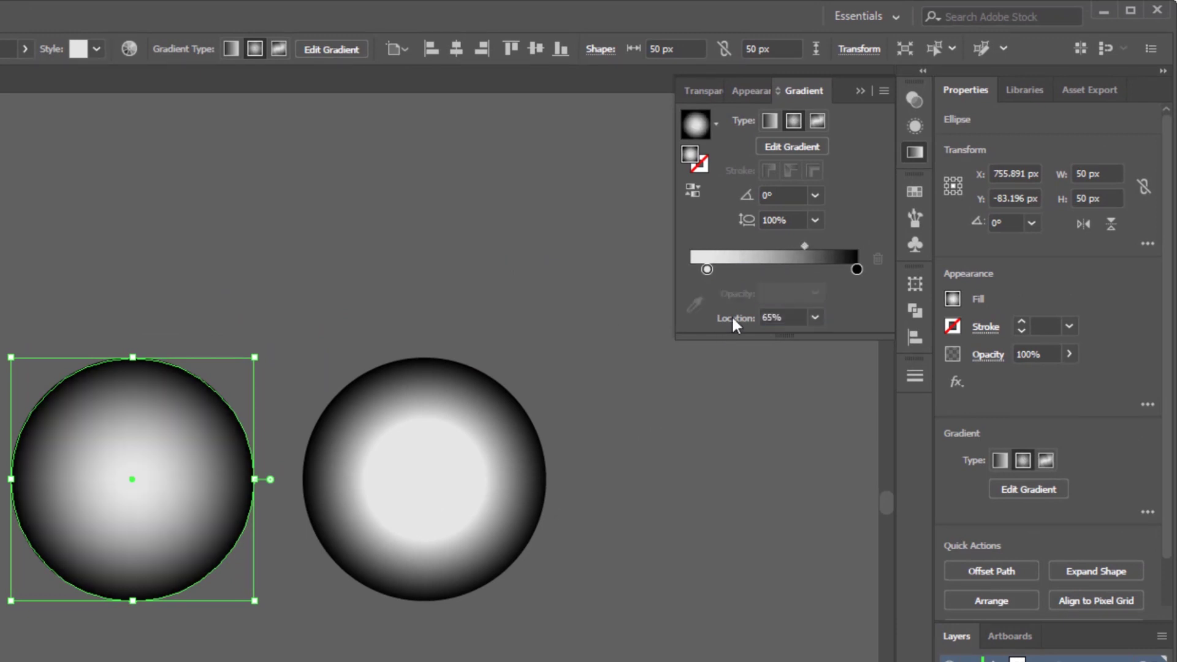
On the right circle, set the light gradient stop to 5% and the midpoint to 40%.
{"action": "left_click", "coordinate": [397, 481]}
{"action": "left_click", "coordinate": [773, 270]}
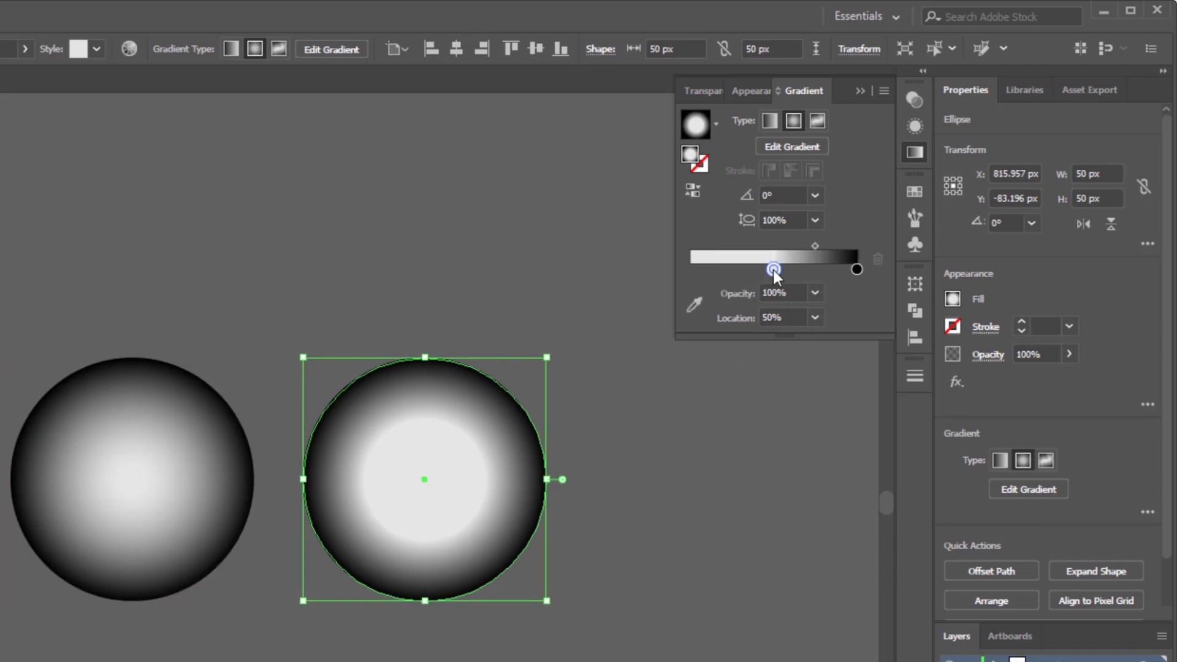
{"action": "left_click", "coordinate": [724, 318]}
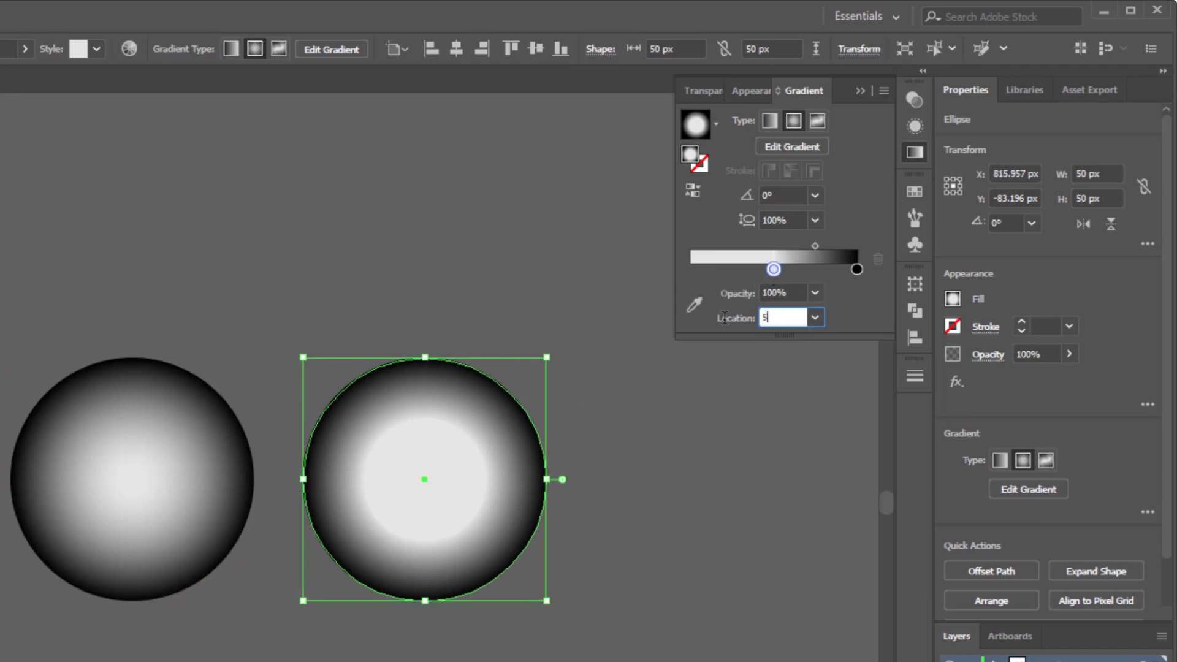
{"action": "type", "text": "5"}
{"action": "key", "text": "Return"}
{"action": "left_click", "coordinate": [779, 247]}
{"action": "left_click", "coordinate": [730, 318]}
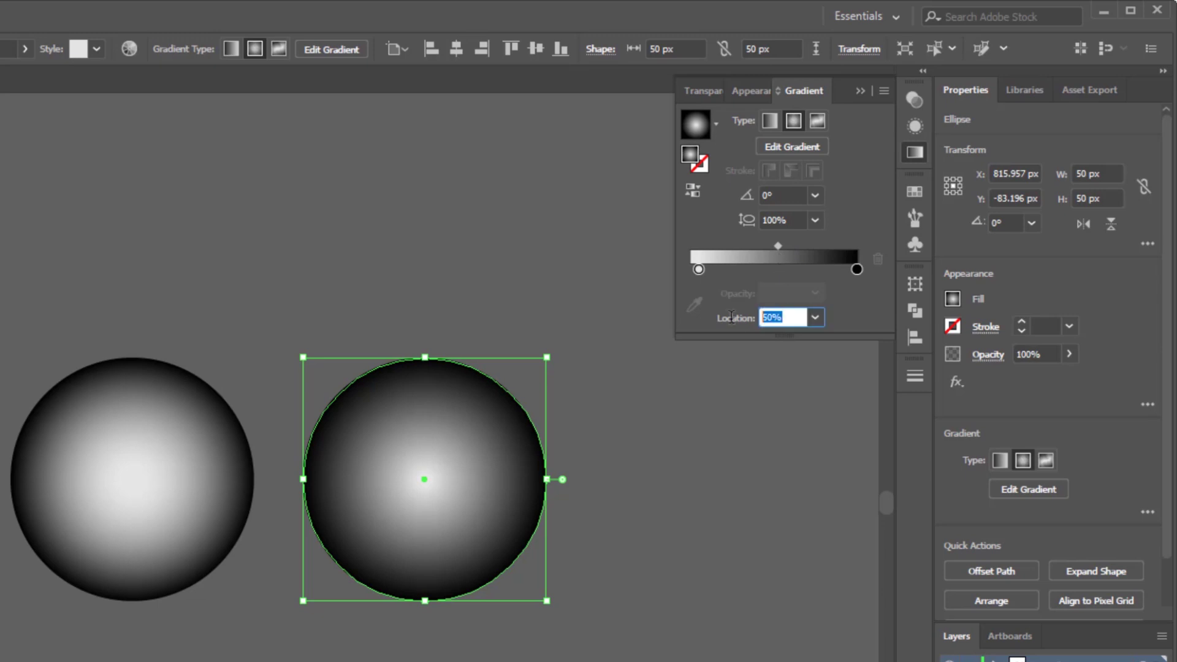
{"action": "type", "text": "40"}
{"action": "key", "text": "Return"}
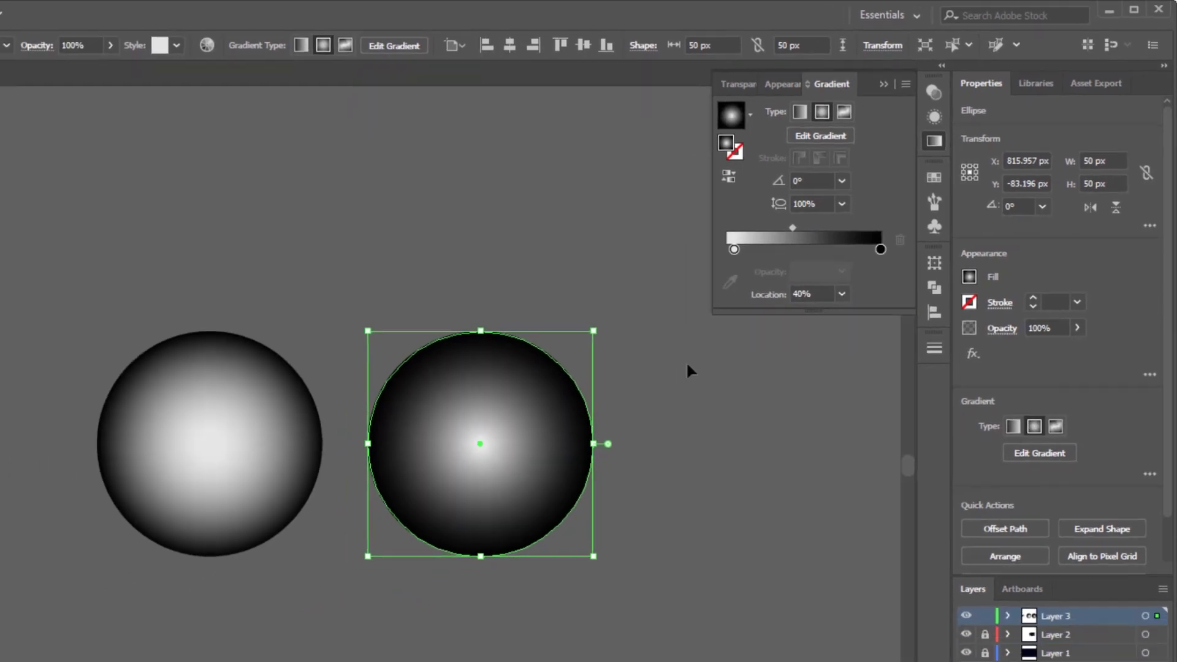
{"action": "left_click", "coordinate": [648, 416]}
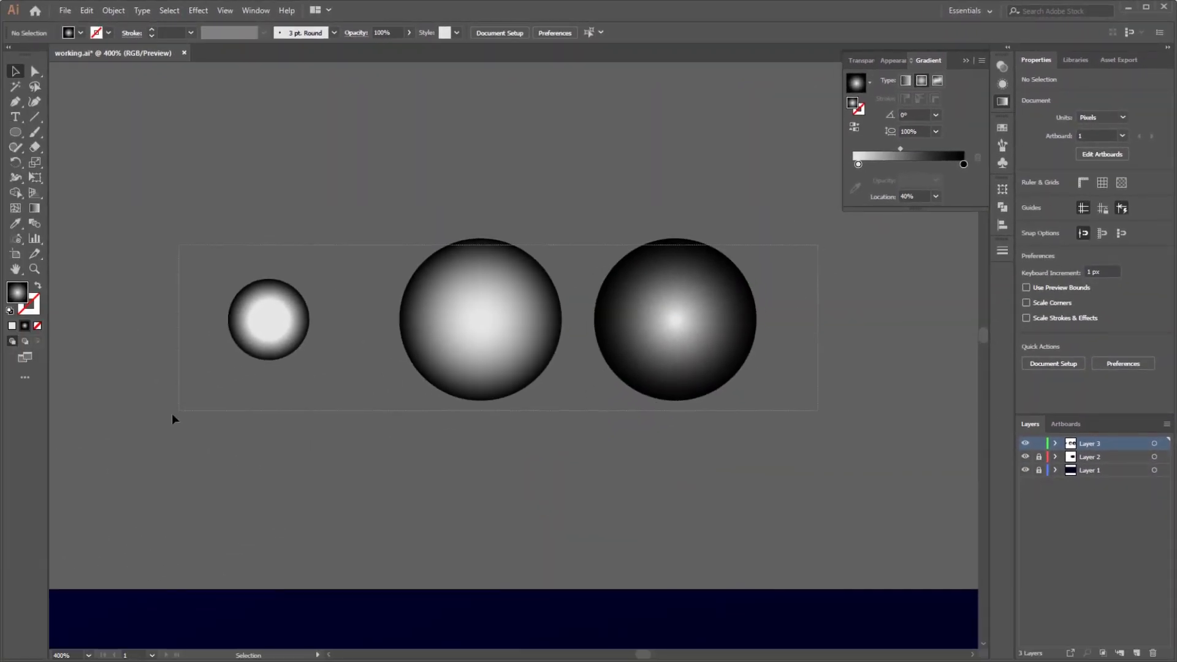
{"action": "key", "text": "ctrl+a"}
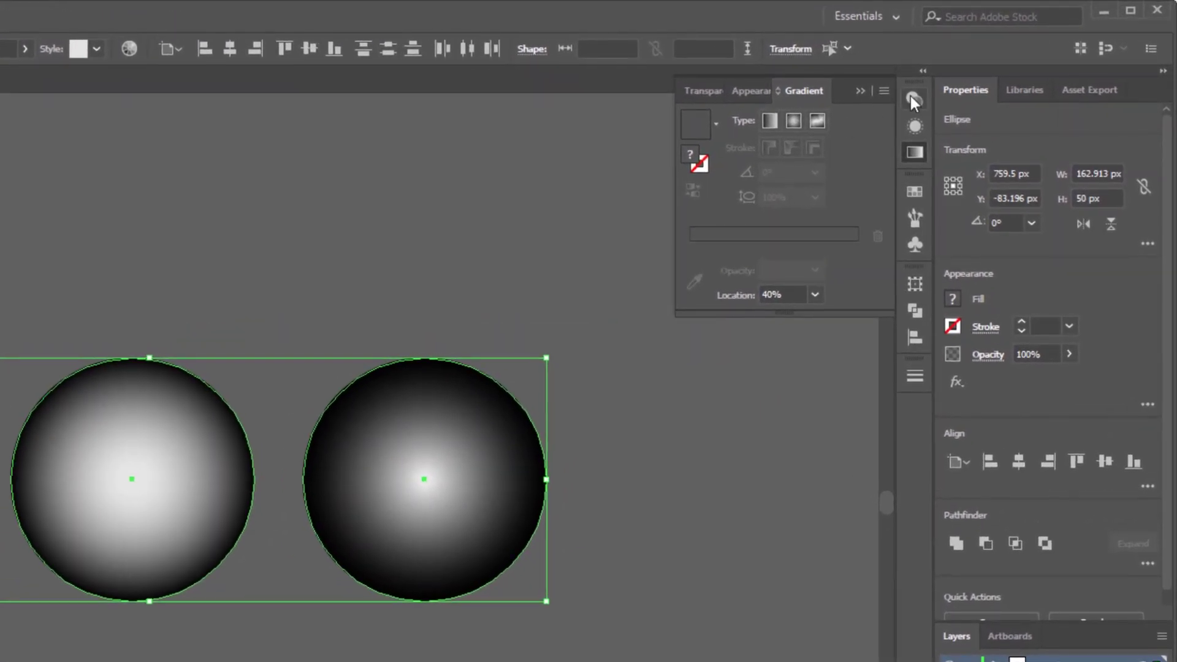
Set the three selected circles' blend mode to Color Dodge in the Transparency panel.
{"action": "left_click", "coordinate": [911, 97]}
{"action": "left_click", "coordinate": [748, 119]}
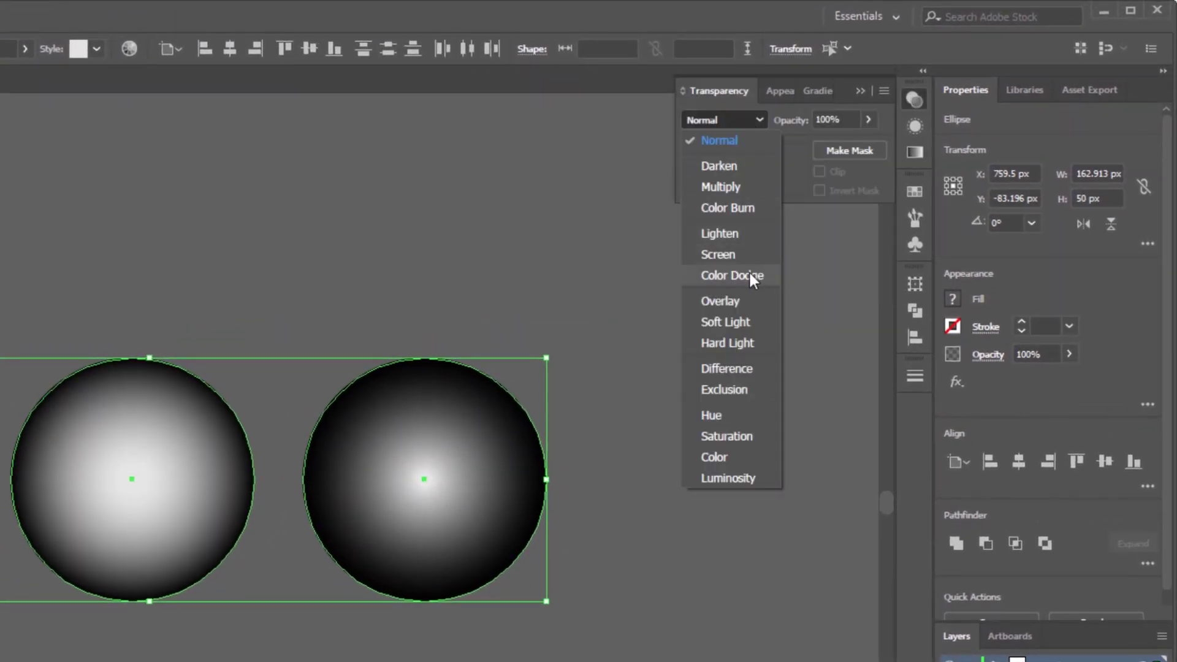
{"action": "left_click", "coordinate": [731, 275]}
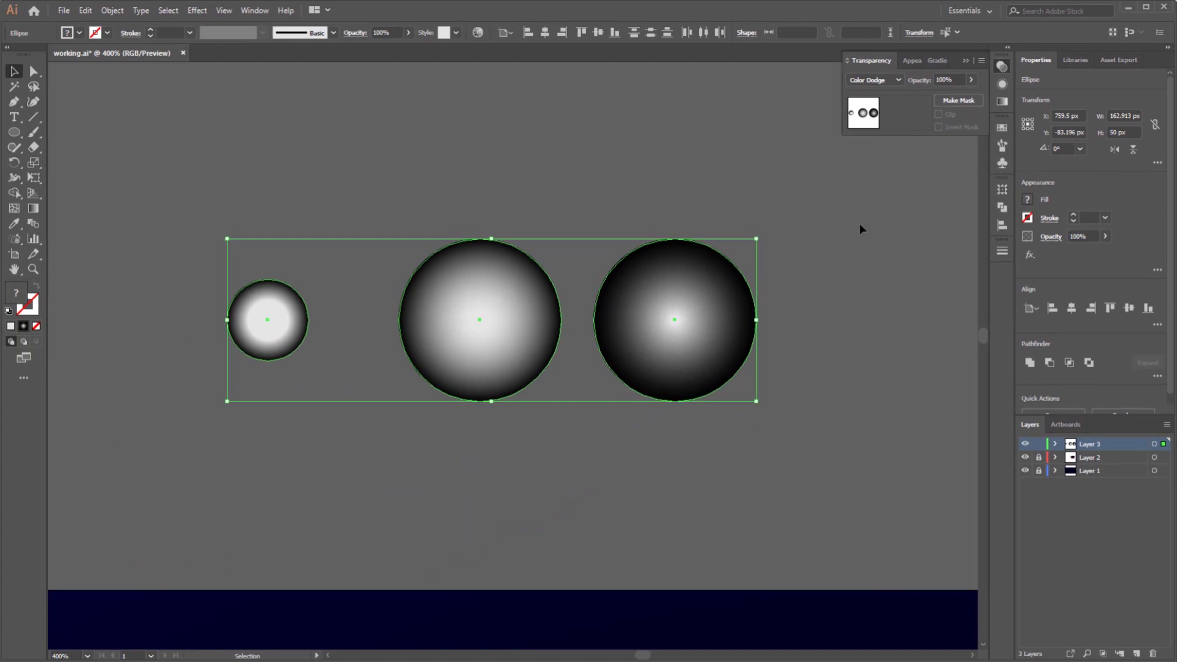
{"action": "left_click_drag", "start_coordinate": [772, 223], "coordinate": [735, 248]}
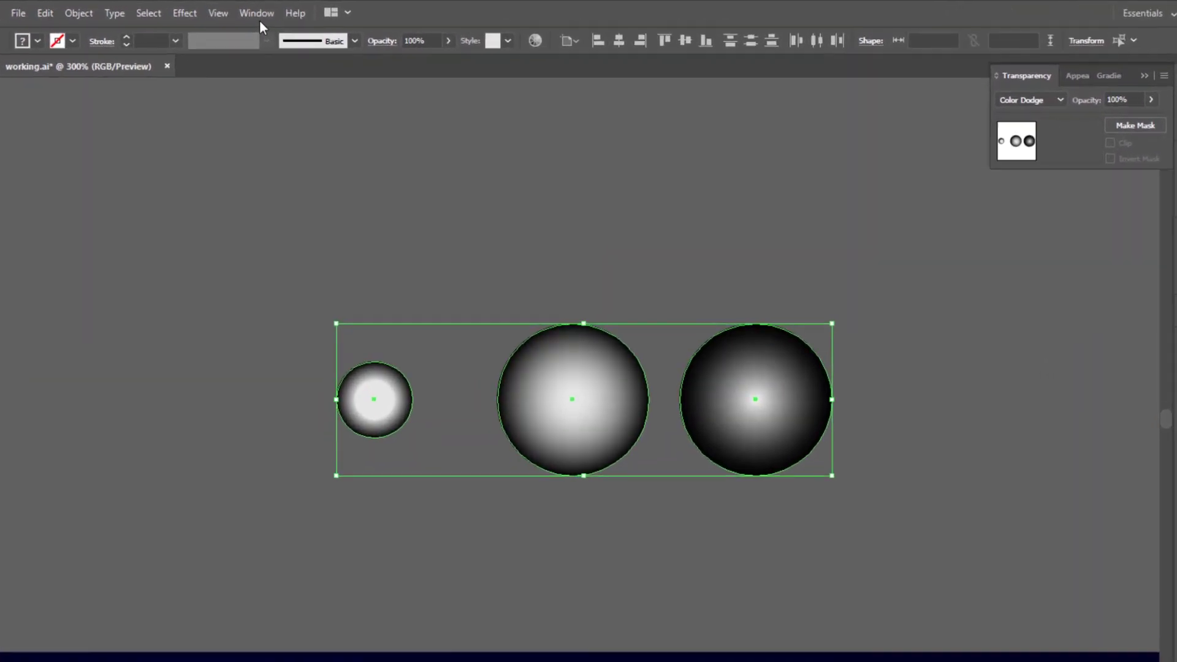
{"action": "left_click", "coordinate": [257, 15]}
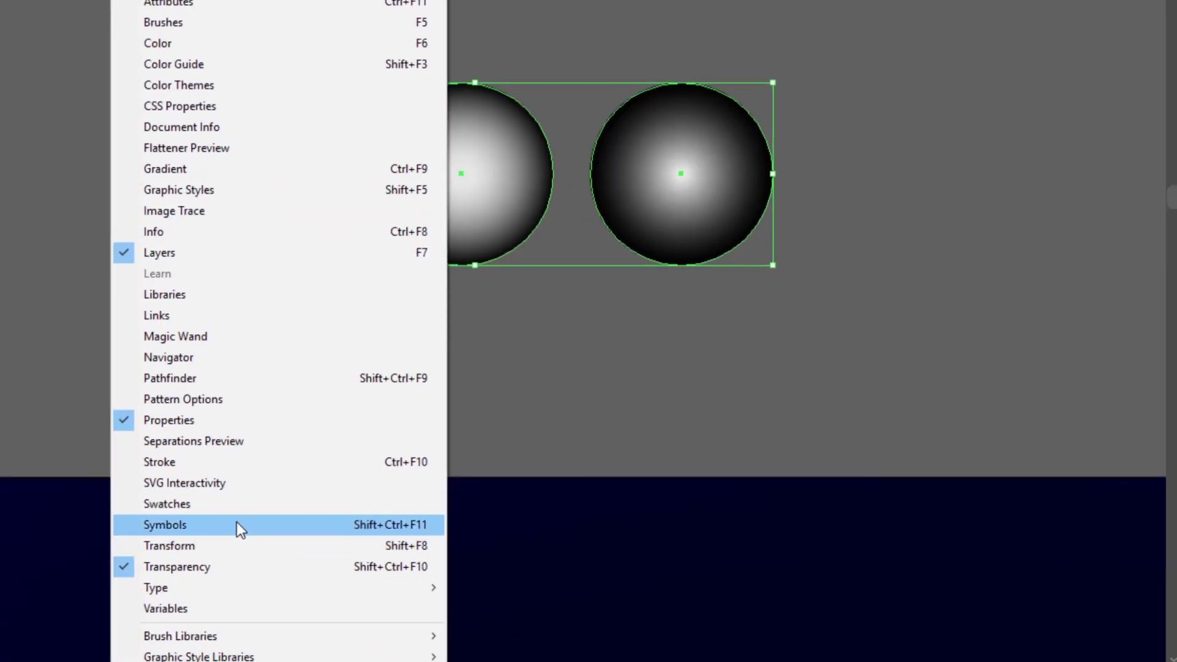
Show the Symbols panel and save the small left circle as the symbol 'Particle 1'.
{"action": "left_click", "coordinate": [229, 526]}
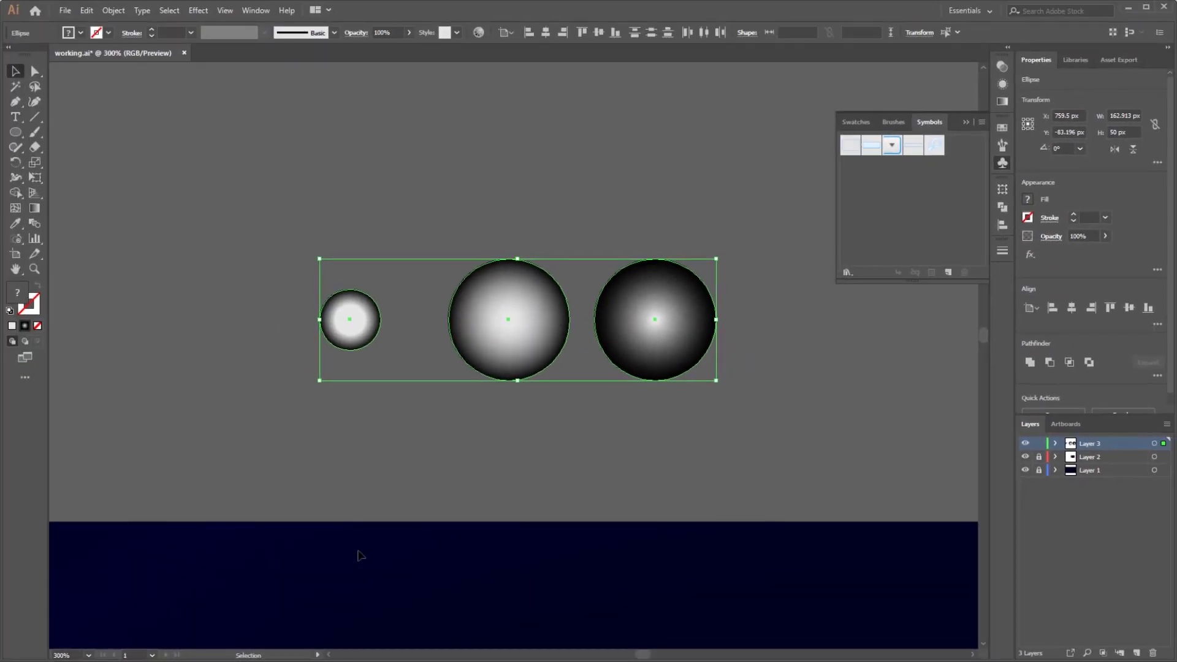
{"action": "left_click", "coordinate": [718, 213]}
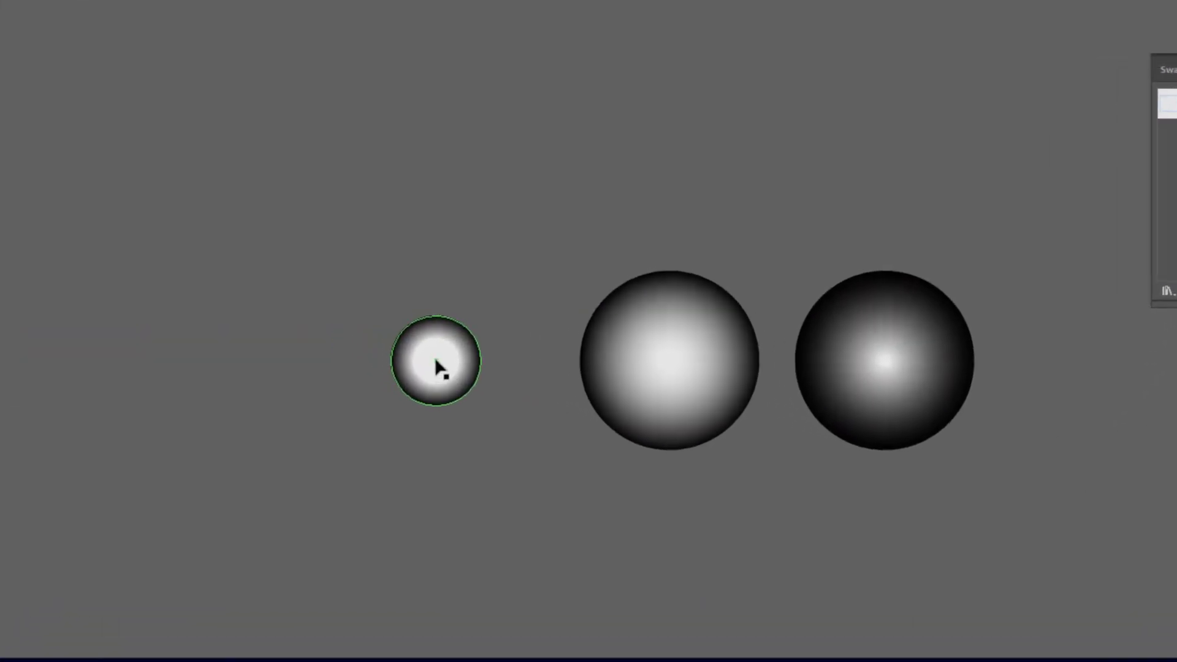
{"action": "left_click_drag", "start_coordinate": [391, 349], "coordinate": [863, 253]}
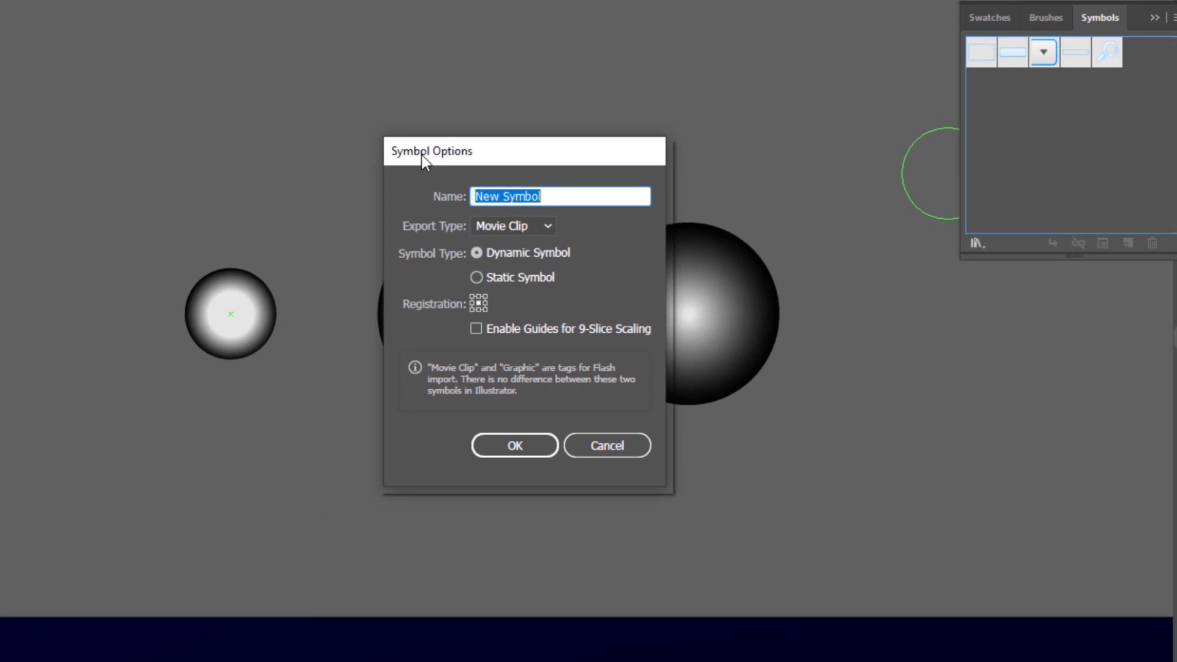
{"action": "type", "text": "Particle 1"}
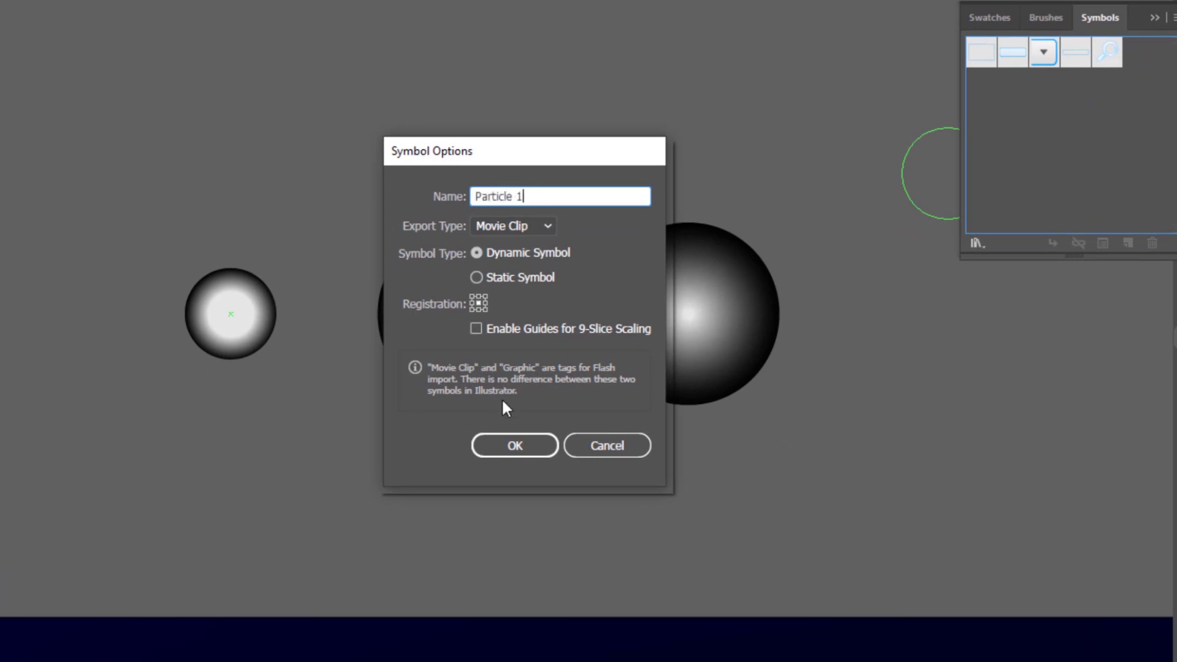
{"action": "left_click", "coordinate": [516, 444]}
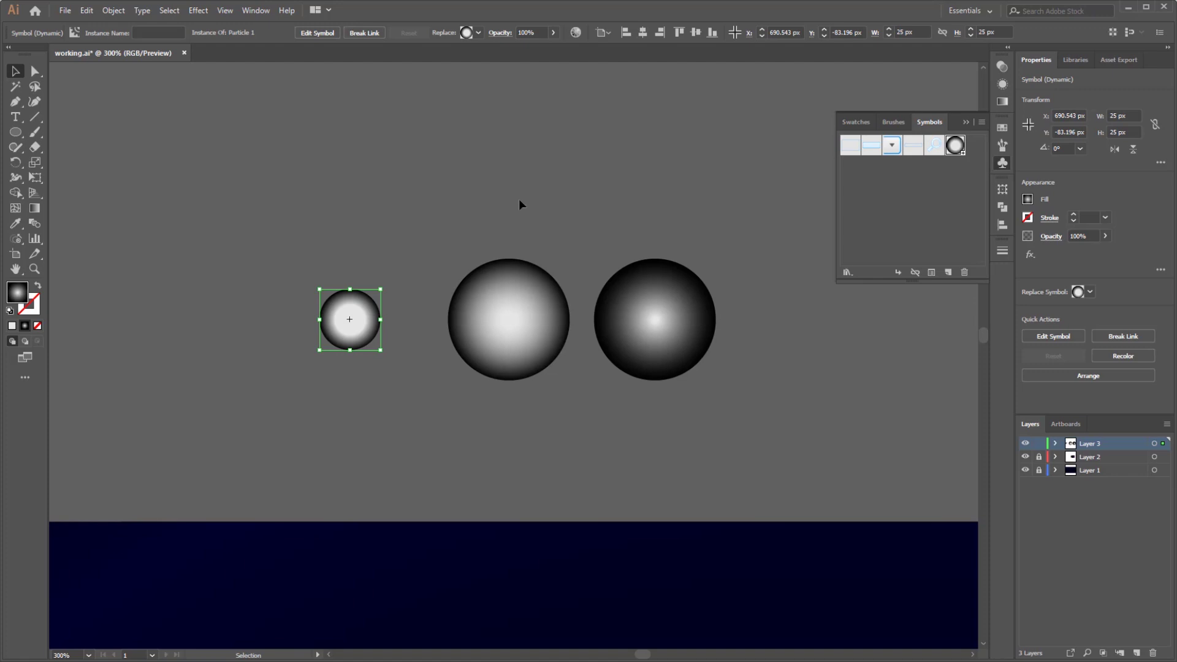
Drag the middle and right spheres into the Symbols panel as 'particle 2' and 'particle 3'.
{"action": "left_click", "coordinate": [519, 201]}
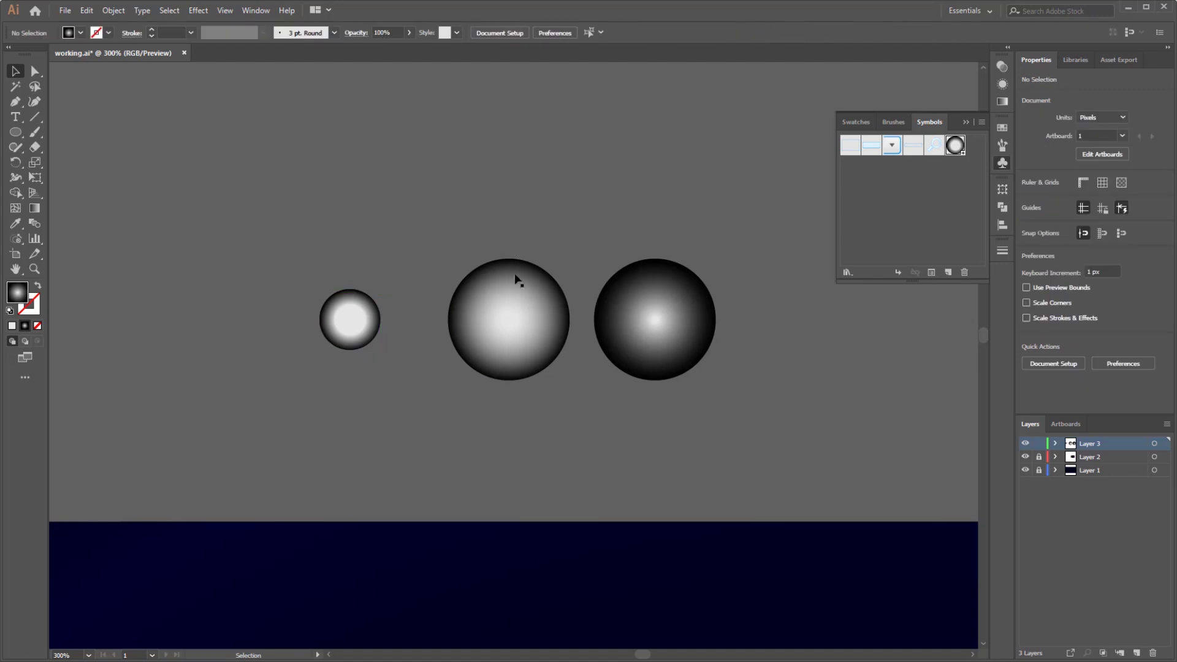
{"action": "left_click_drag", "start_coordinate": [515, 315], "coordinate": [915, 211]}
{"action": "type", "text": "P"}
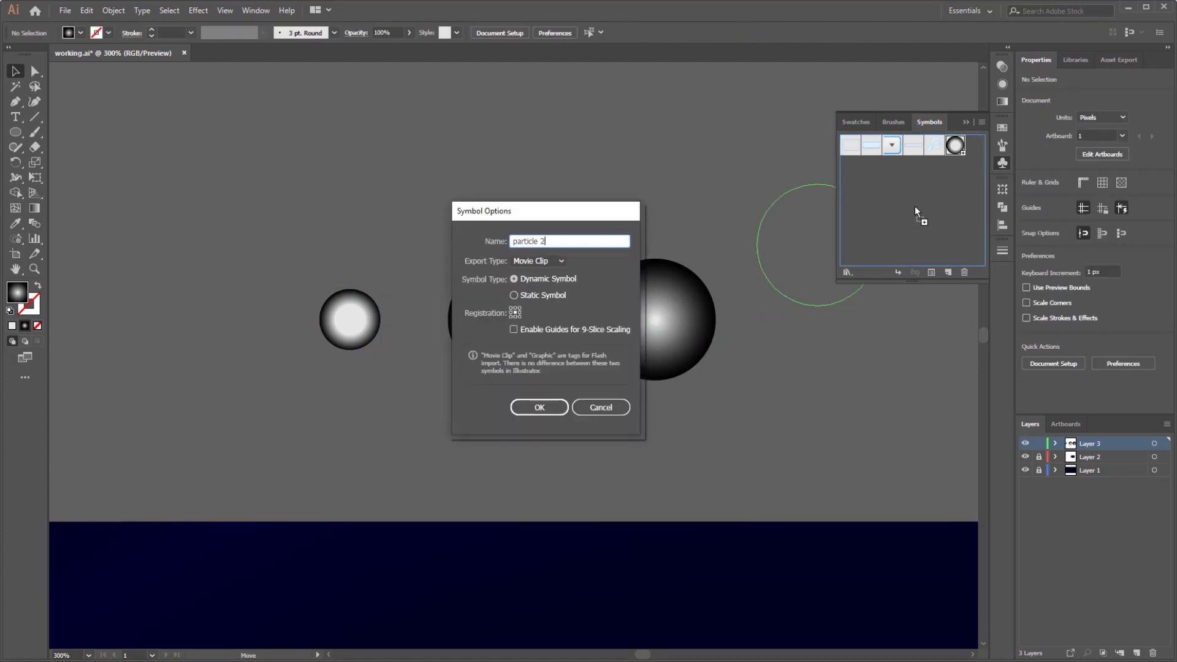
{"action": "key", "text": "Return"}
{"action": "left_click_drag", "start_coordinate": [619, 341], "coordinate": [876, 221]}
{"action": "type", "text": "particle 3"}
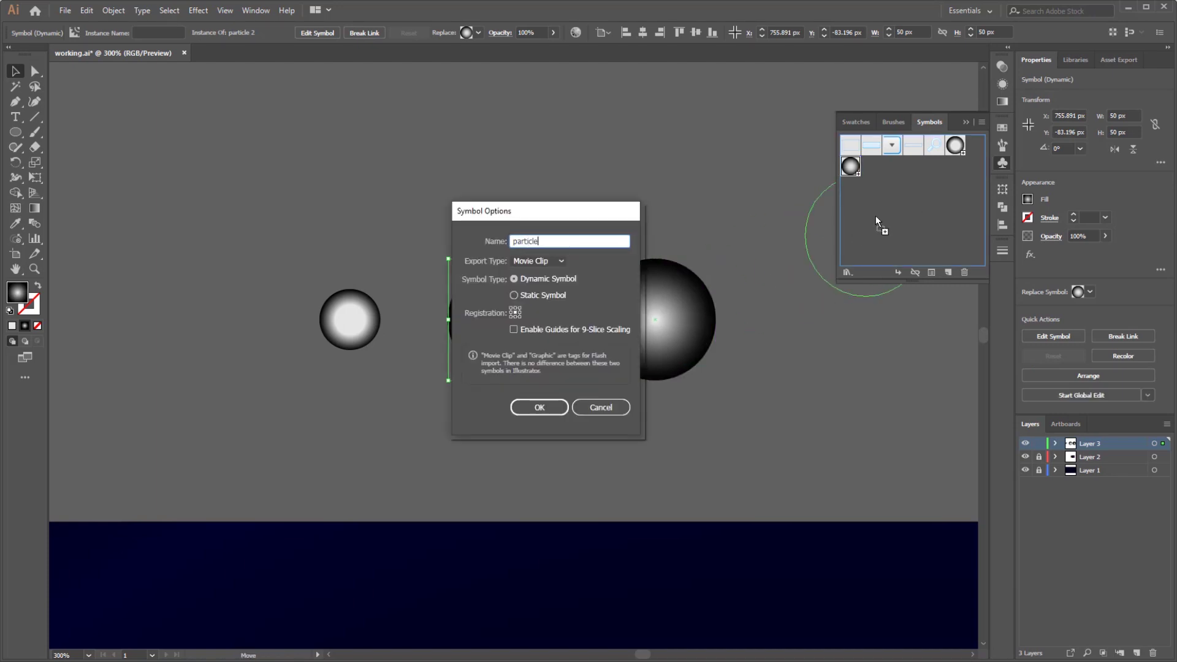
{"action": "key", "text": "Return"}
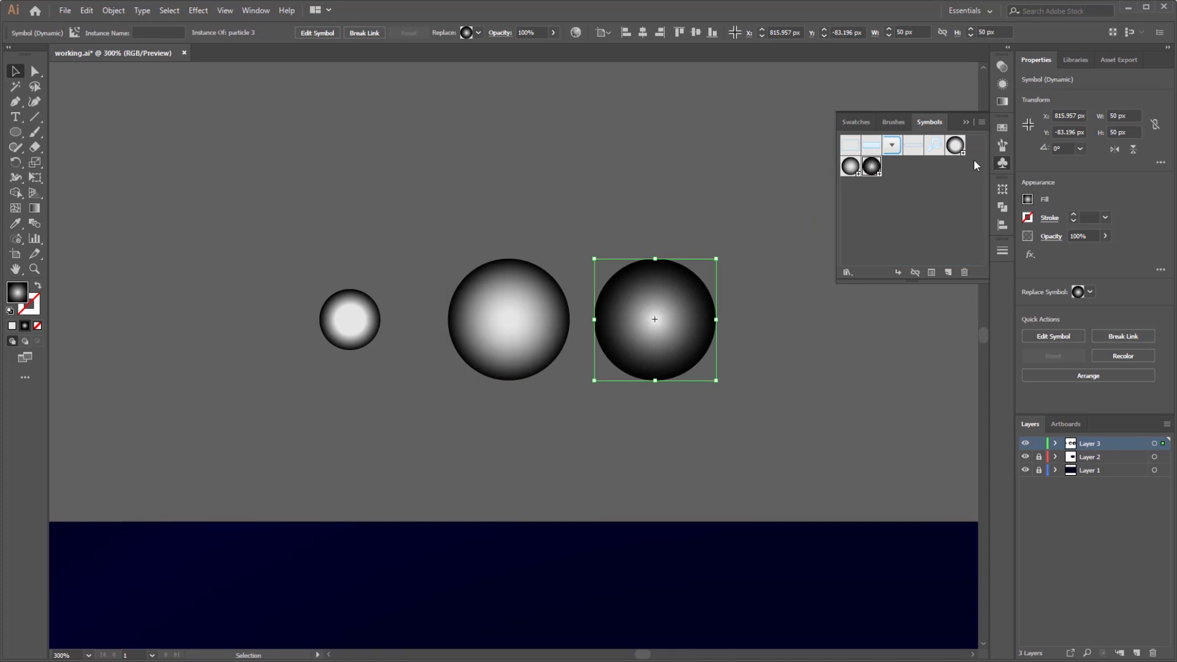
{"action": "left_click", "coordinate": [965, 123]}
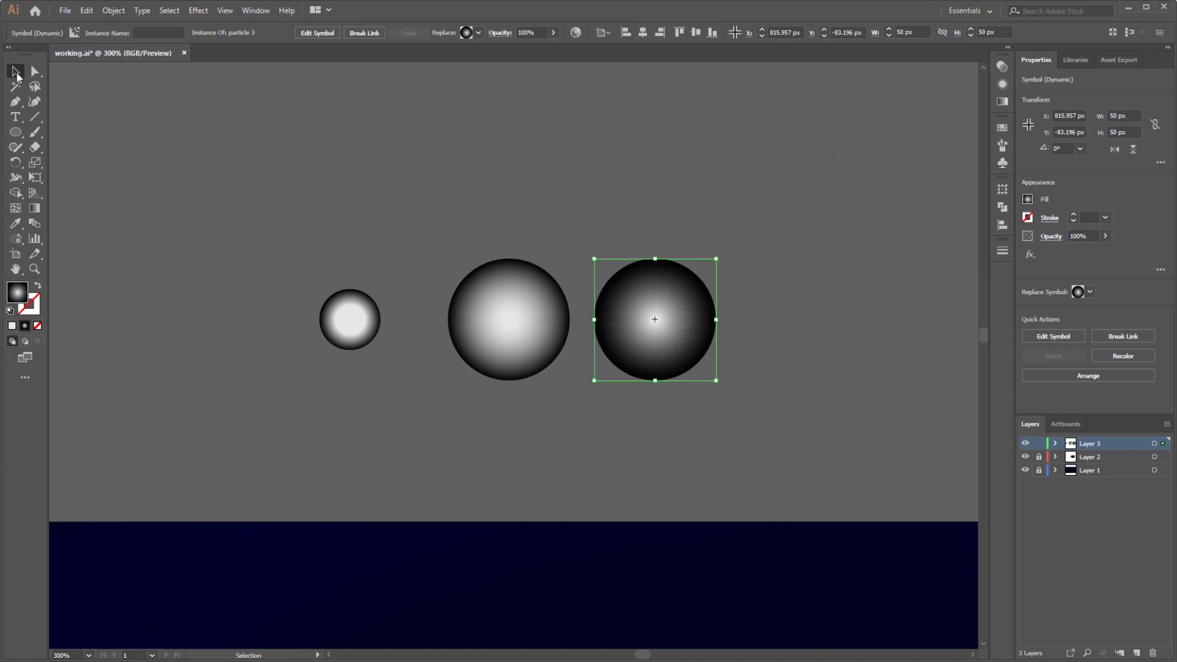
Zoom out to 50% and tear the Symbolism tools off into a floating panel above the canvas.
{"action": "scroll", "coordinate": [560, 266], "scroll_direction": "down", "scroll_amount": 4}
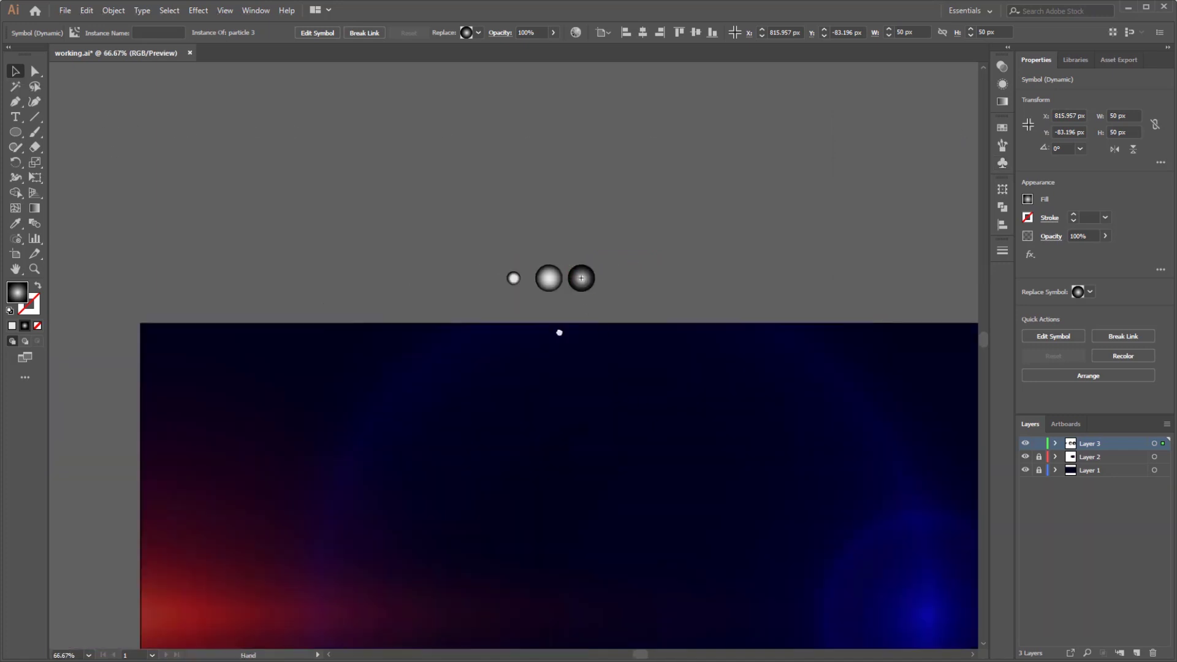
{"action": "scroll", "coordinate": [559, 333], "scroll_direction": "down", "scroll_amount": 2}
{"action": "scroll", "coordinate": [538, 280], "scroll_direction": "up", "scroll_amount": 1}
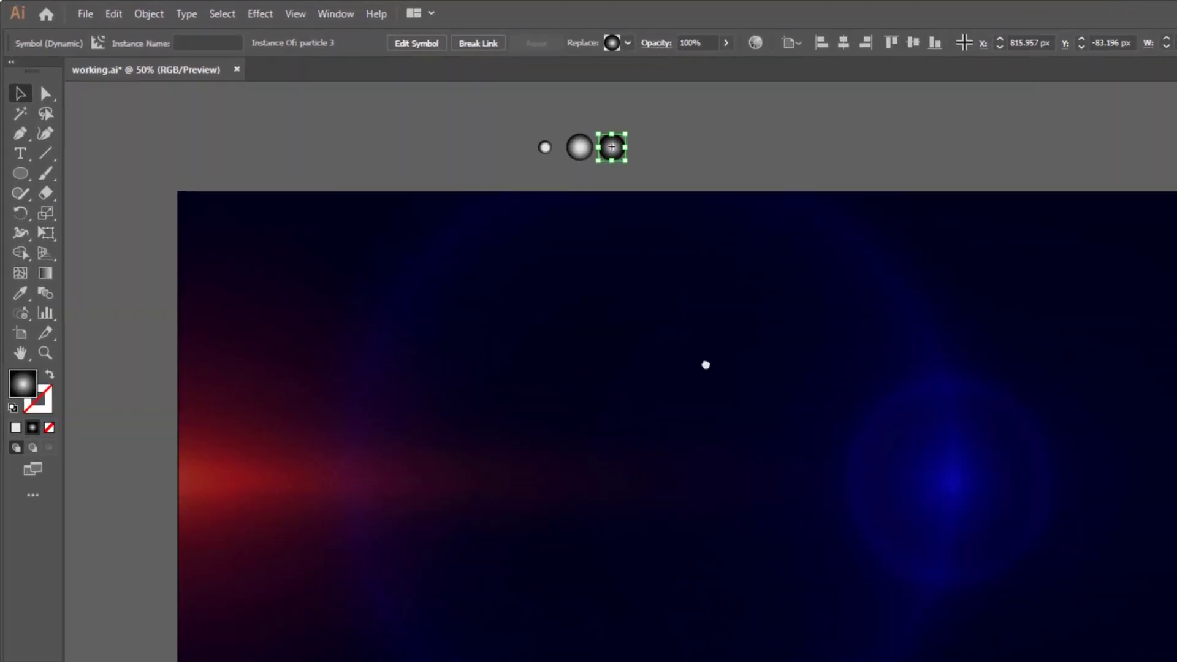
{"action": "left_click", "coordinate": [30, 363]}
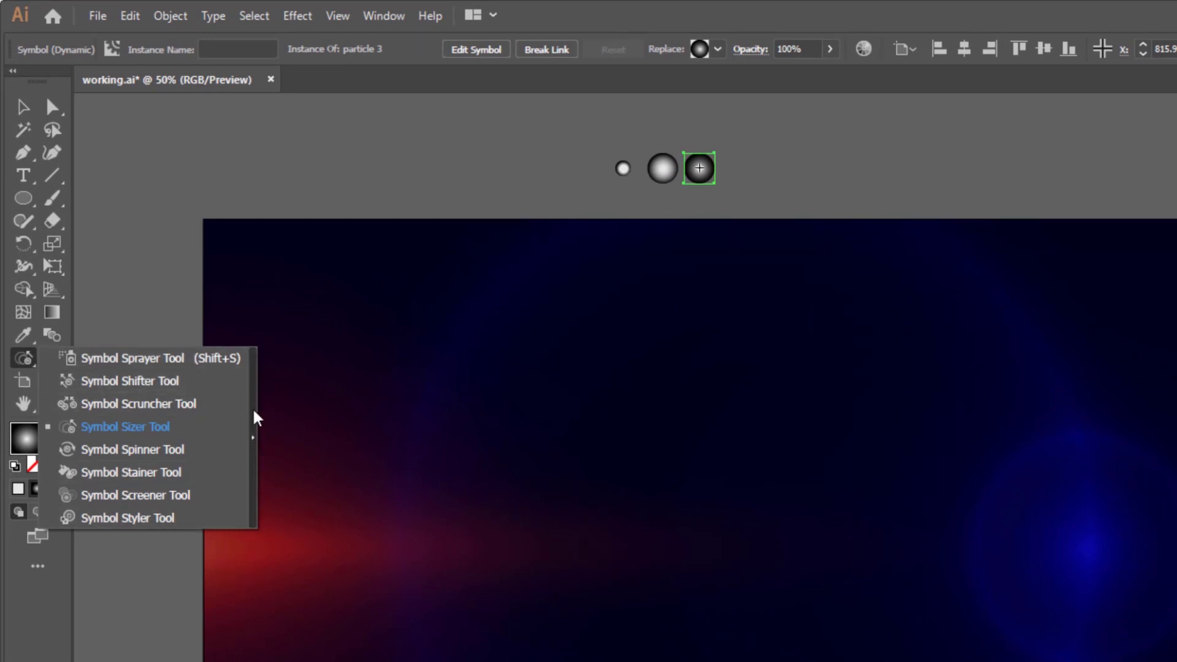
{"action": "left_click", "coordinate": [254, 463]}
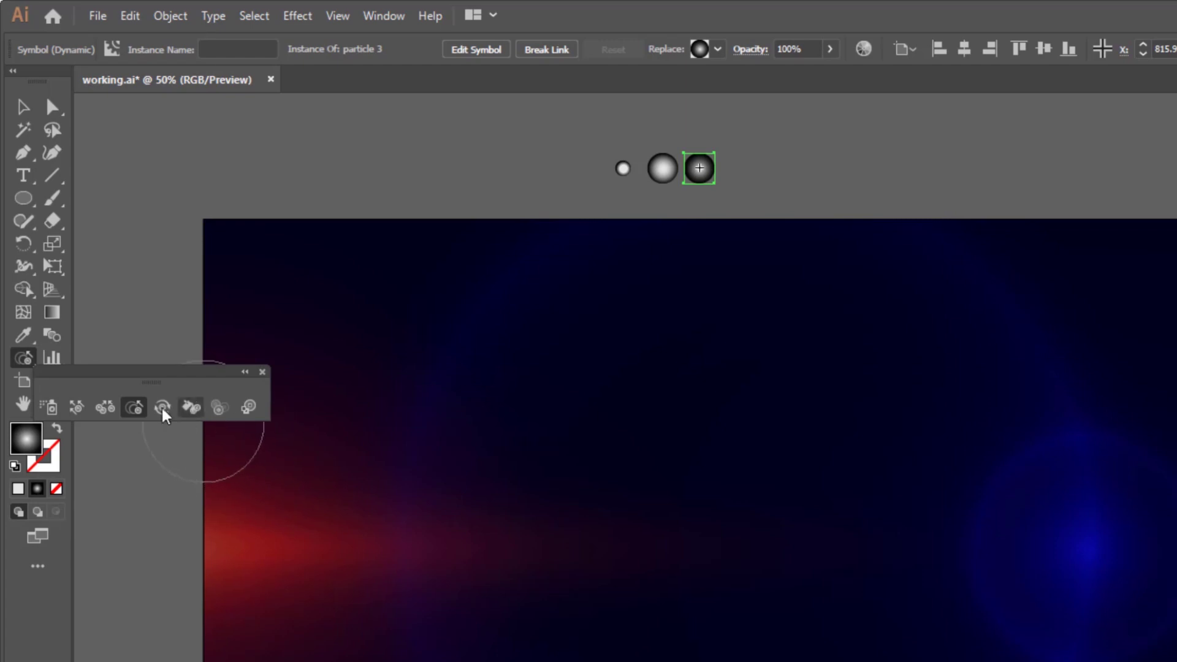
{"action": "left_click_drag", "start_coordinate": [161, 372], "coordinate": [868, 179]}
{"action": "left_click_drag", "start_coordinate": [578, 119], "coordinate": [578, 110]}
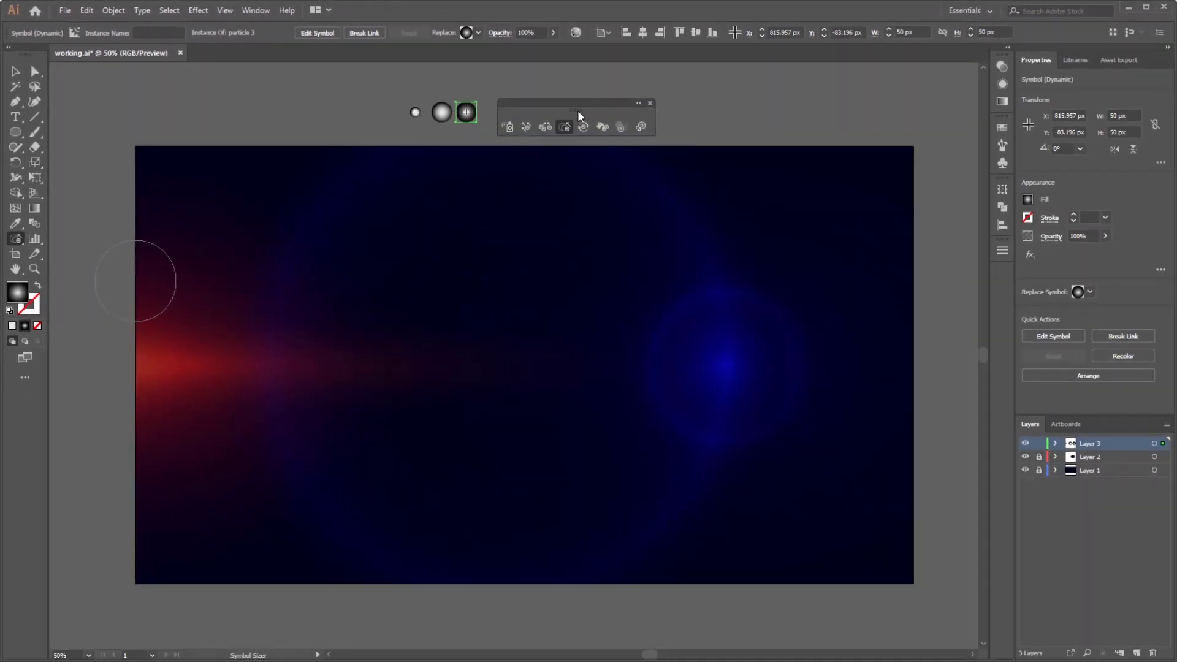
{"action": "left_click_drag", "start_coordinate": [18, 246], "coordinate": [104, 240]}
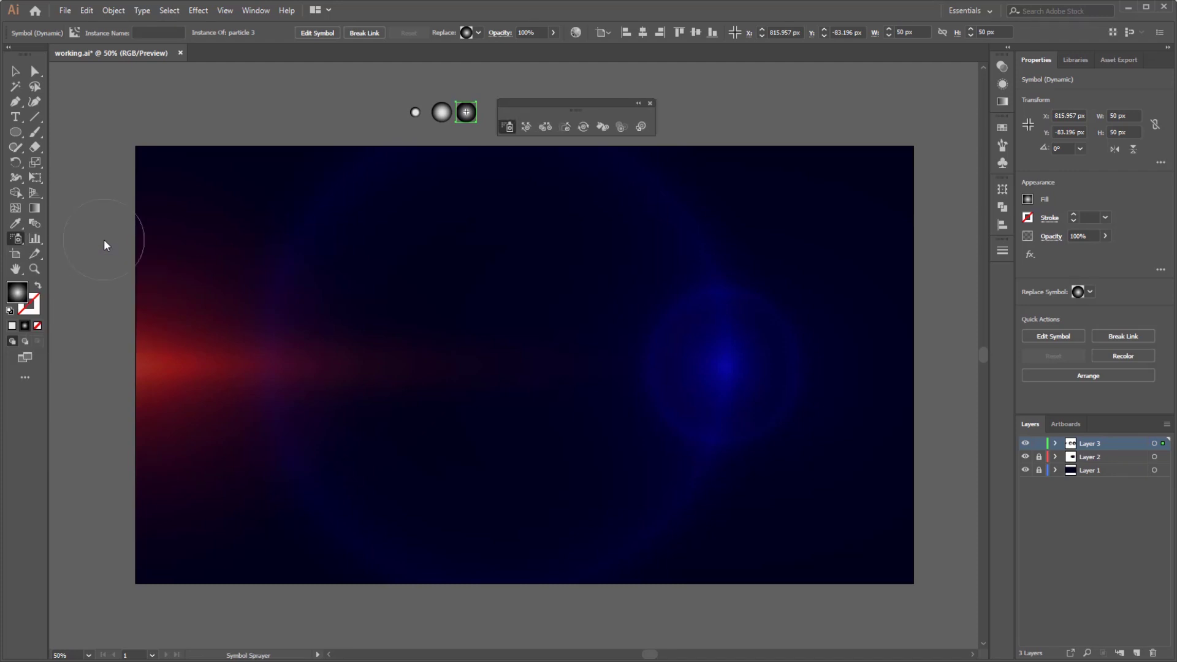
{"action": "left_click", "coordinate": [19, 120]}
{"action": "mouse_move", "coordinate": [19, 121]}
{"action": "left_mouse_down"}
{"action": "mouse_move", "coordinate": [93, 135]}
{"action": "mouse_move", "coordinate": [93, 193]}
{"action": "mouse_move", "coordinate": [98, 181]}
{"action": "mouse_move", "coordinate": [49, 191]}
{"action": "mouse_move", "coordinate": [15, 134]}
{"action": "mouse_move", "coordinate": [37, 135]}
{"action": "mouse_move", "coordinate": [115, 210]}
{"action": "mouse_move", "coordinate": [34, 203]}
{"action": "mouse_move", "coordinate": [15, 138]}
{"action": "left_mouse_up"}
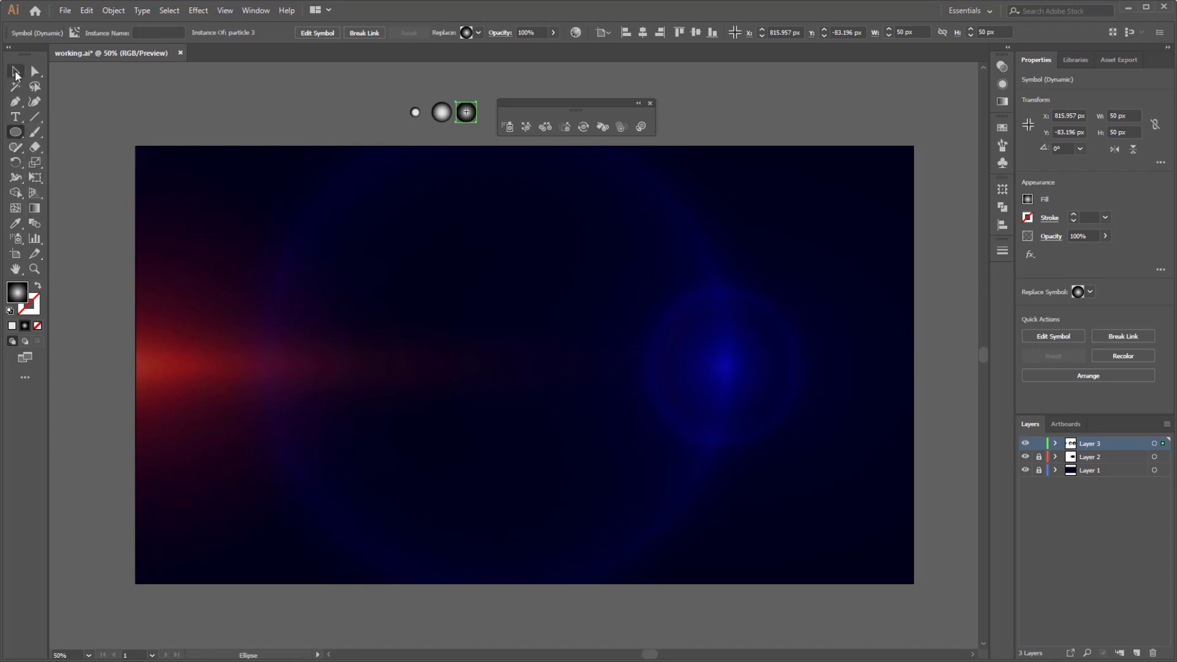
Spray glowing particle symbols across the whole artboard with the Symbol Sprayer.
{"action": "left_click", "coordinate": [15, 73]}
{"action": "left_click", "coordinate": [304, 126]}
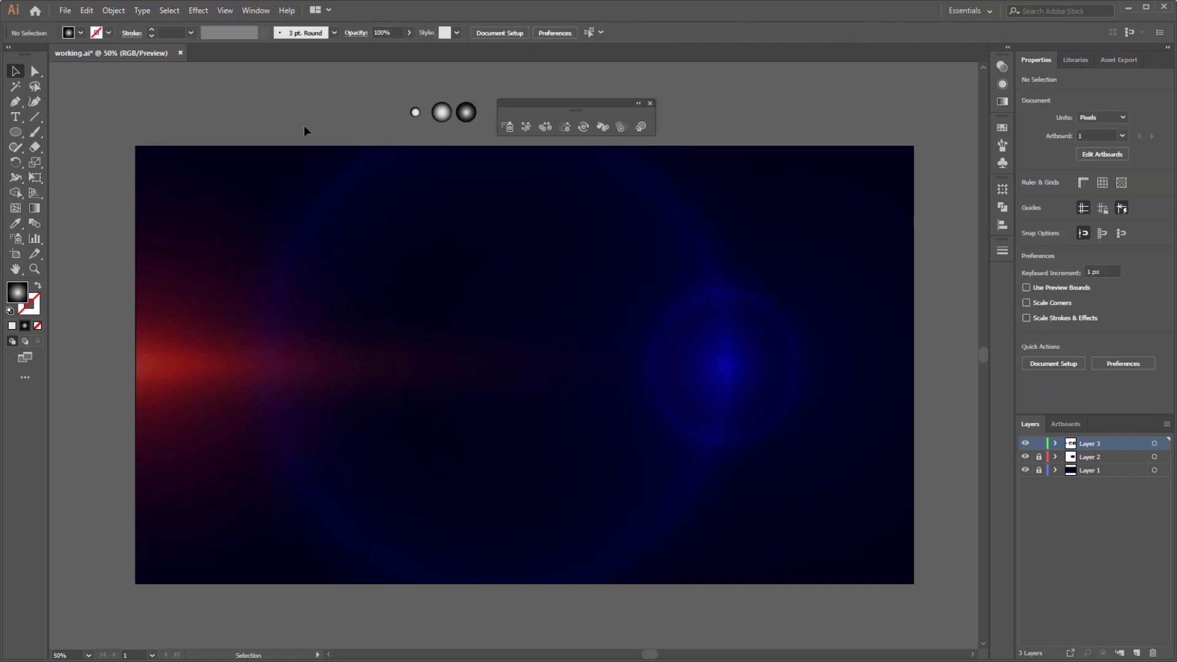
{"action": "left_click", "coordinate": [508, 126]}
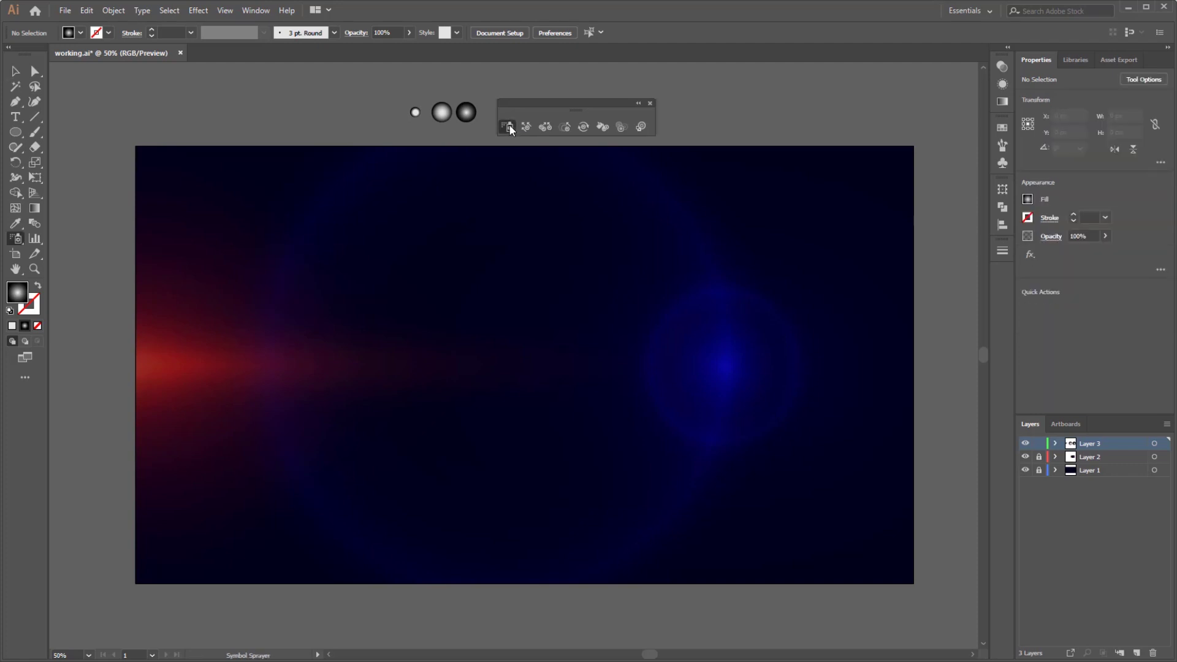
{"action": "left_click", "coordinate": [999, 164]}
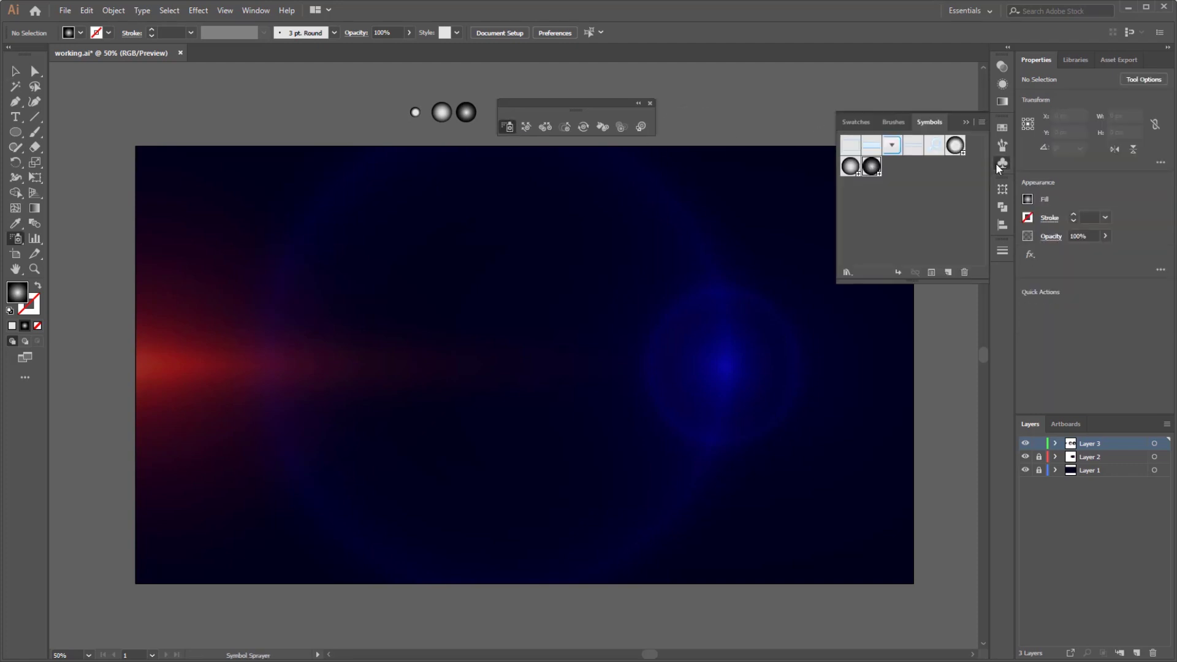
{"action": "left_click", "coordinate": [965, 121]}
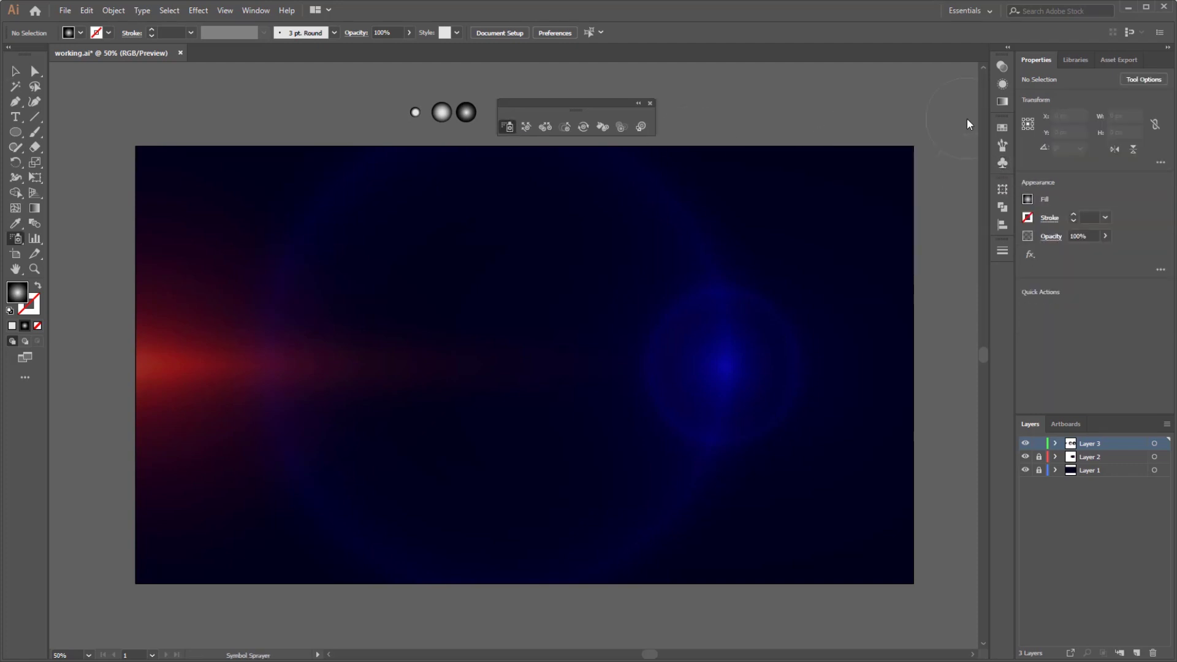
{"action": "mouse_move", "coordinate": [891, 326]}
{"action": "left_mouse_down"}
{"action": "mouse_move", "coordinate": [865, 356]}
{"action": "mouse_move", "coordinate": [746, 344]}
{"action": "mouse_move", "coordinate": [626, 362]}
{"action": "mouse_move", "coordinate": [219, 489]}
{"action": "mouse_move", "coordinate": [723, 387]}
{"action": "mouse_move", "coordinate": [454, 361]}
{"action": "mouse_move", "coordinate": [493, 406]}
{"action": "mouse_move", "coordinate": [493, 376]}
{"action": "mouse_move", "coordinate": [633, 384]}
{"action": "mouse_move", "coordinate": [399, 339]}
{"action": "mouse_move", "coordinate": [187, 507]}
{"action": "mouse_move", "coordinate": [338, 491]}
{"action": "mouse_move", "coordinate": [176, 368]}
{"action": "mouse_move", "coordinate": [478, 359]}
{"action": "mouse_move", "coordinate": [880, 388]}
{"action": "mouse_move", "coordinate": [724, 316]}
{"action": "left_mouse_up"}
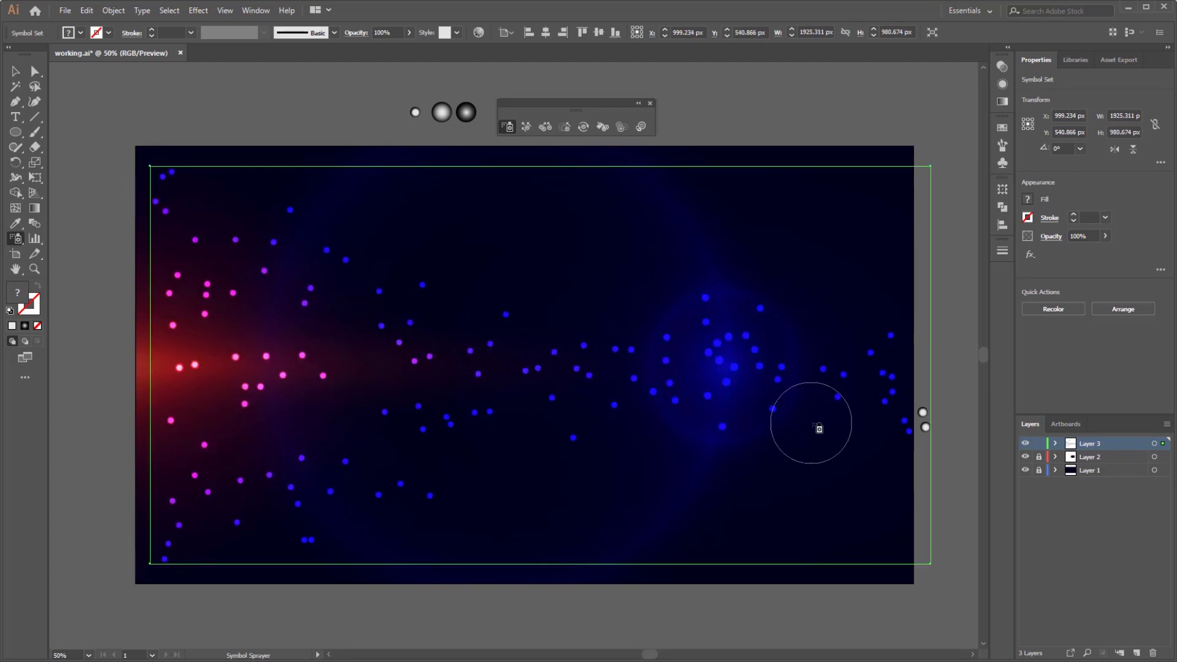
Vary the particle sizes with the Symbol Sizer, enlarging some areas and shrinking the right and centre.
{"action": "left_click", "coordinate": [563, 129]}
{"action": "mouse_move", "coordinate": [629, 353]}
{"action": "left_mouse_down"}
{"action": "mouse_move", "coordinate": [604, 415]}
{"action": "mouse_move", "coordinate": [342, 276]}
{"action": "mouse_move", "coordinate": [902, 412]}
{"action": "mouse_move", "coordinate": [522, 439]}
{"action": "mouse_move", "coordinate": [245, 554]}
{"action": "mouse_move", "coordinate": [169, 447]}
{"action": "mouse_move", "coordinate": [338, 245]}
{"action": "mouse_move", "coordinate": [184, 249]}
{"action": "mouse_move", "coordinate": [297, 223]}
{"action": "mouse_move", "coordinate": [211, 315]}
{"action": "mouse_move", "coordinate": [224, 322]}
{"action": "left_mouse_up"}
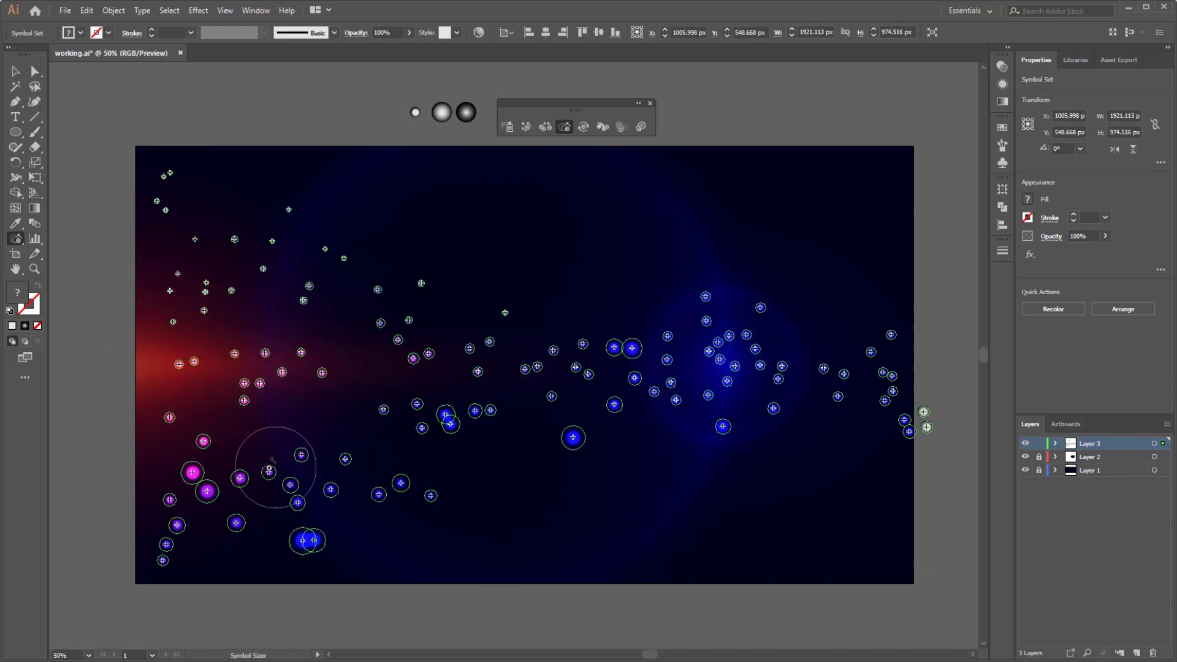
{"action": "mouse_move", "coordinate": [270, 470]}
{"action": "left_mouse_down"}
{"action": "mouse_move", "coordinate": [801, 318]}
{"action": "mouse_move", "coordinate": [885, 328]}
{"action": "mouse_move", "coordinate": [570, 348]}
{"action": "mouse_move", "coordinate": [622, 337]}
{"action": "left_mouse_up"}
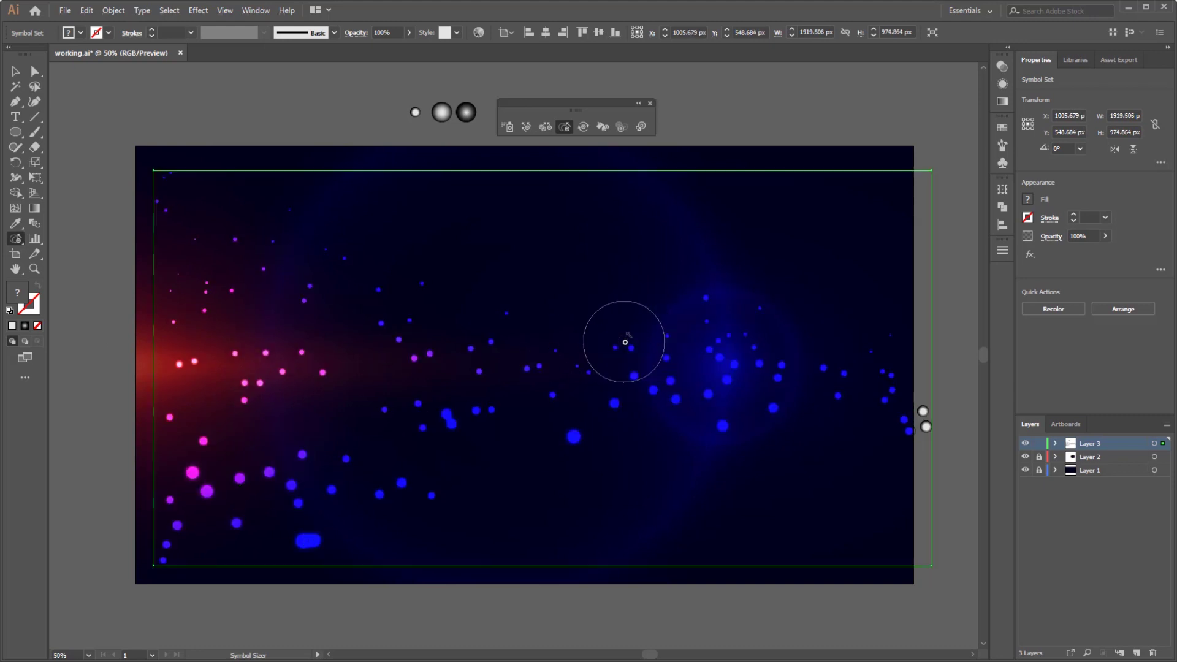
{"action": "left_click_drag", "start_coordinate": [529, 344], "coordinate": [192, 352]}
{"action": "mouse_move", "coordinate": [426, 470]}
{"action": "left_mouse_down"}
{"action": "mouse_move", "coordinate": [223, 539]}
{"action": "mouse_move", "coordinate": [552, 447]}
{"action": "mouse_move", "coordinate": [454, 437]}
{"action": "left_mouse_up"}
{"action": "left_click_drag", "start_coordinate": [298, 297], "coordinate": [255, 394]}
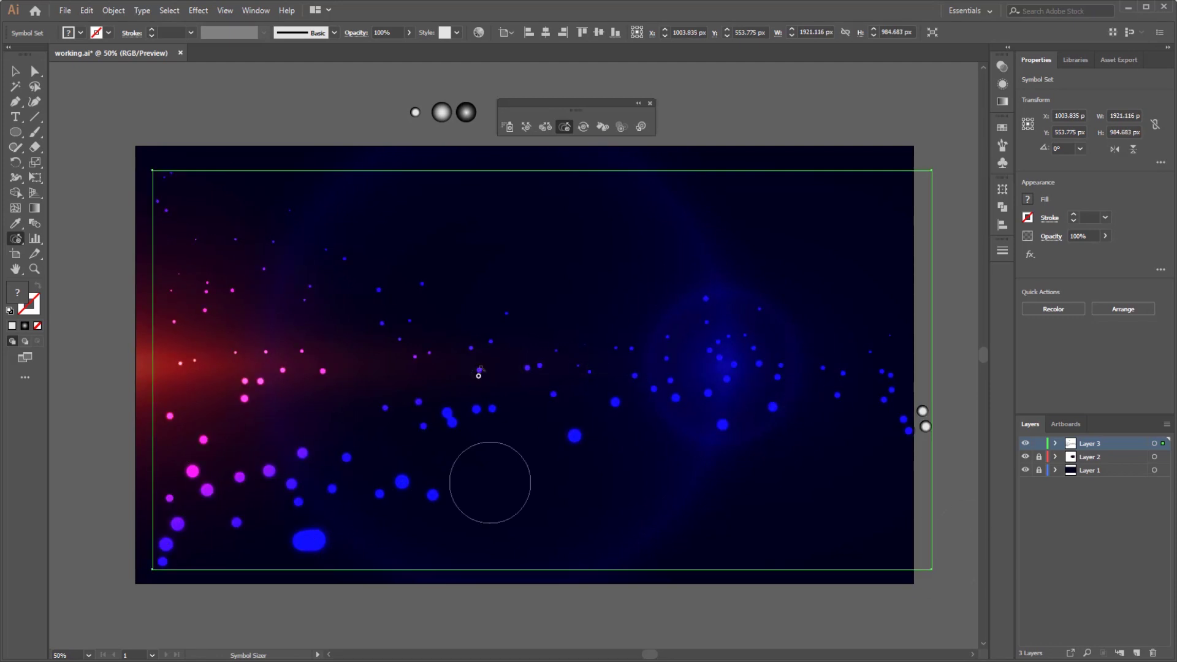
{"action": "left_click", "coordinate": [15, 71]}
Spray extra pink and blue particles along the left edge and bottom, then shrink the left-edge pink ones.
{"action": "left_click", "coordinate": [505, 127]}
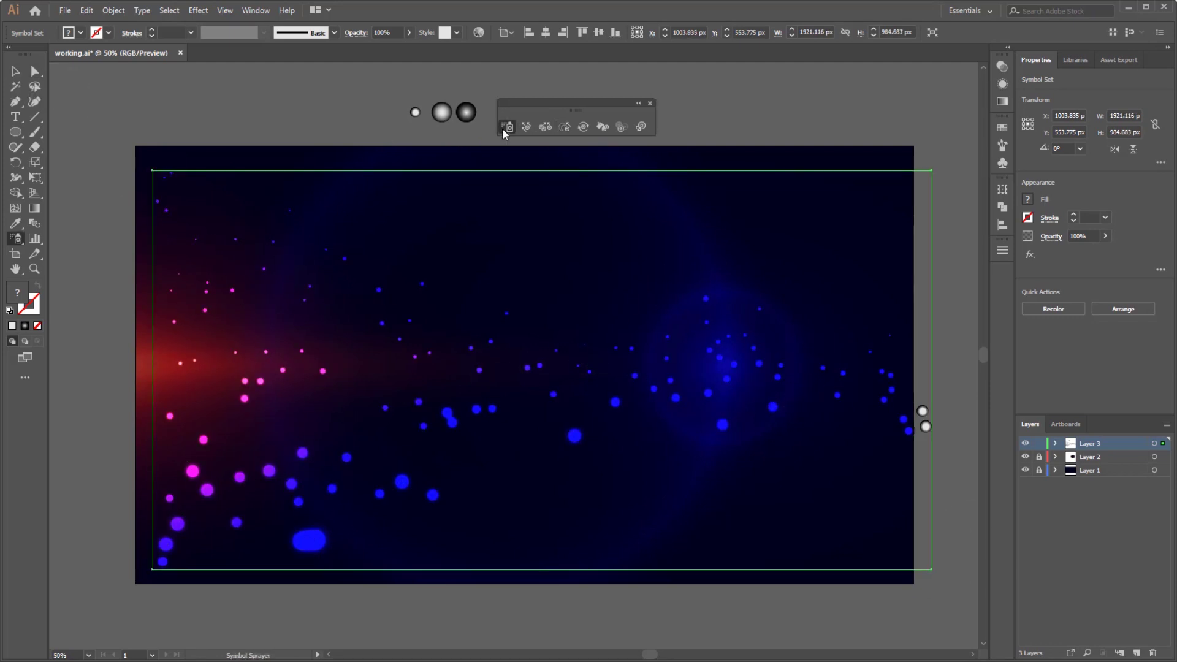
{"action": "left_click", "coordinate": [1003, 163]}
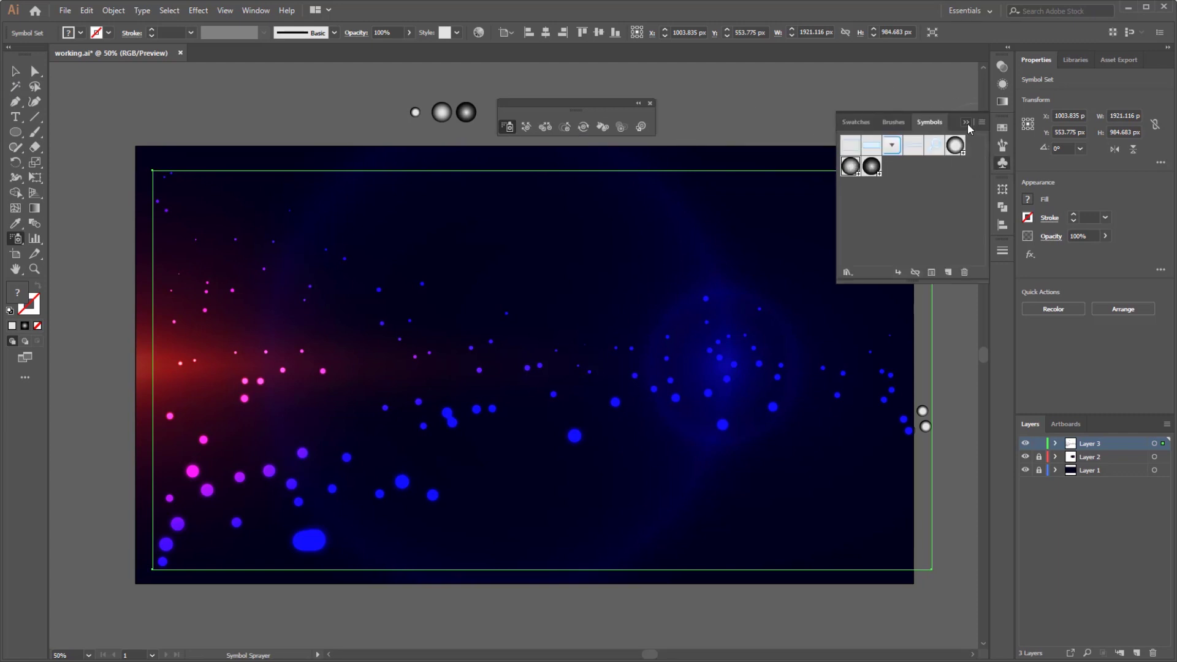
{"action": "left_click", "coordinate": [967, 123]}
{"action": "mouse_move", "coordinate": [866, 366]}
{"action": "left_mouse_down"}
{"action": "mouse_move", "coordinate": [776, 346]}
{"action": "mouse_move", "coordinate": [710, 379]}
{"action": "mouse_move", "coordinate": [335, 344]}
{"action": "mouse_move", "coordinate": [368, 392]}
{"action": "left_mouse_up"}
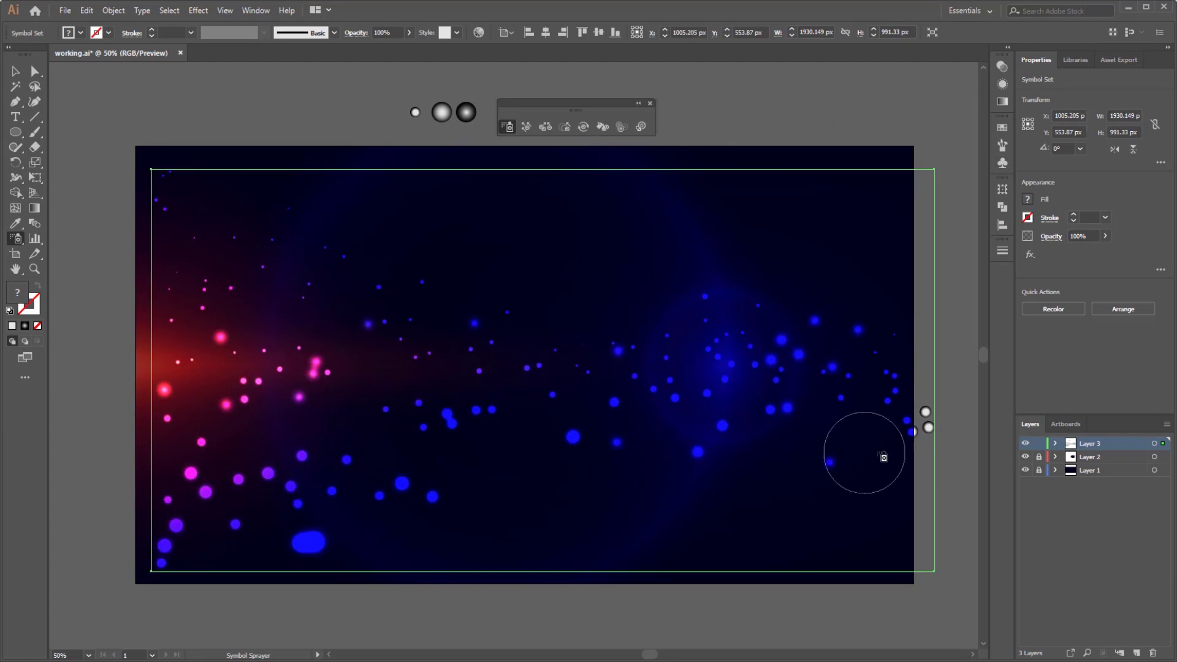
{"action": "mouse_move", "coordinate": [864, 453]}
{"action": "left_mouse_down"}
{"action": "mouse_move", "coordinate": [721, 484]}
{"action": "mouse_move", "coordinate": [430, 508]}
{"action": "mouse_move", "coordinate": [163, 382]}
{"action": "mouse_move", "coordinate": [432, 454]}
{"action": "left_mouse_up"}
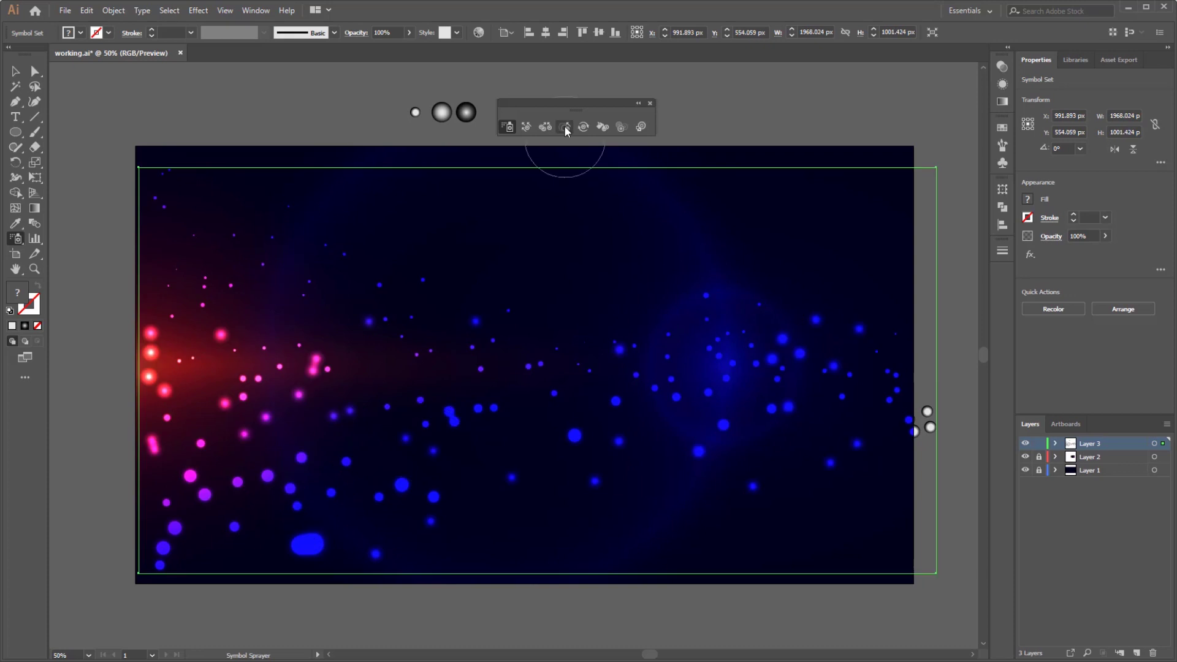
{"action": "left_click", "coordinate": [565, 126]}
{"action": "mouse_move", "coordinate": [237, 329]}
{"action": "left_mouse_down"}
{"action": "mouse_move", "coordinate": [146, 355]}
{"action": "mouse_move", "coordinate": [158, 381]}
{"action": "mouse_move", "coordinate": [134, 469]}
{"action": "mouse_move", "coordinate": [138, 448]}
{"action": "mouse_move", "coordinate": [199, 471]}
{"action": "mouse_move", "coordinate": [190, 476]}
{"action": "mouse_move", "coordinate": [188, 462]}
{"action": "mouse_move", "coordinate": [182, 476]}
{"action": "mouse_move", "coordinate": [288, 400]}
{"action": "mouse_move", "coordinate": [306, 363]}
{"action": "mouse_move", "coordinate": [334, 368]}
{"action": "left_mouse_up"}
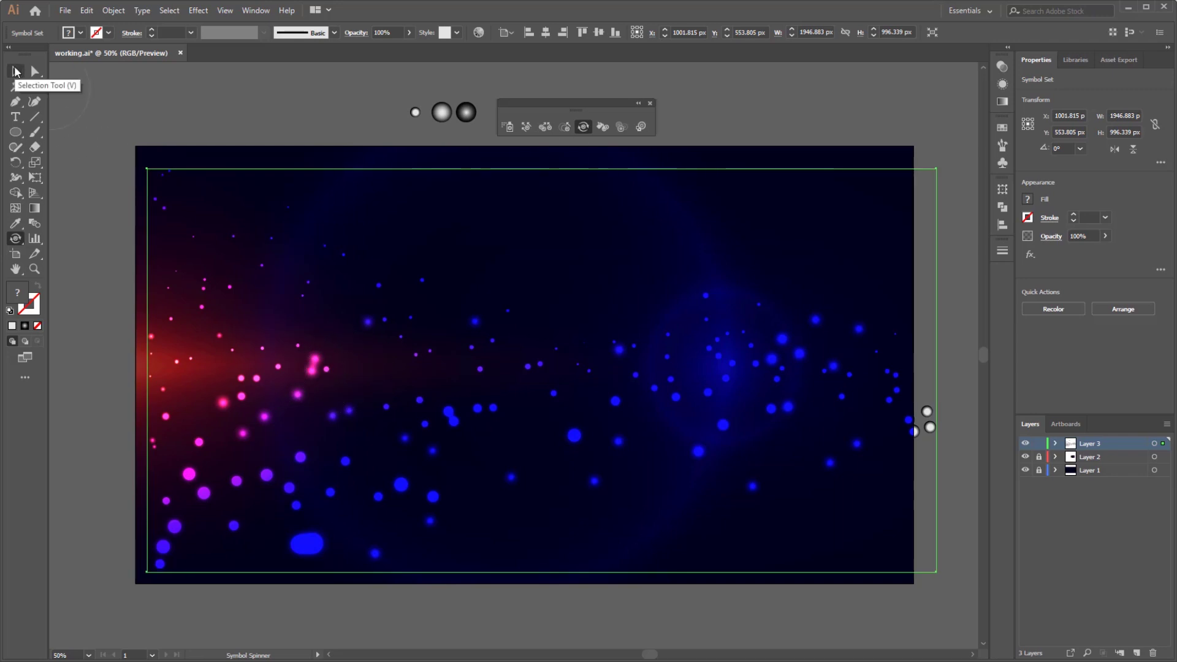
{"action": "left_click", "coordinate": [14, 71]}
{"action": "left_click", "coordinate": [967, 216]}
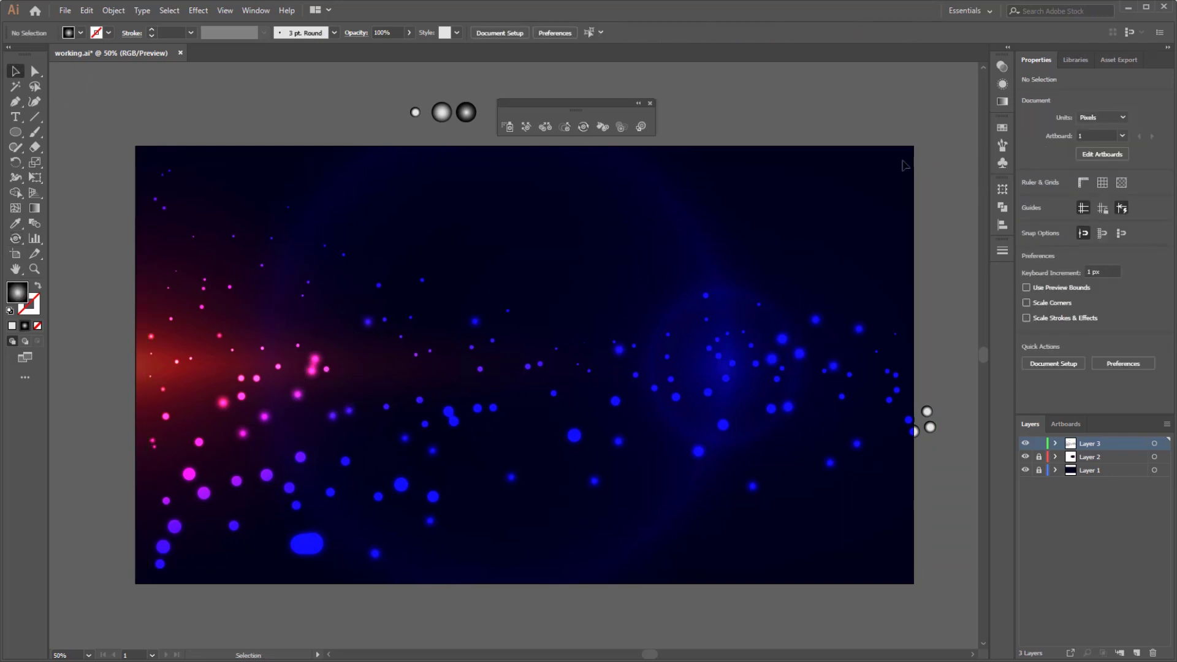
Spray another scattering of particles and shrink those in the centre and lower middle.
{"action": "left_click", "coordinate": [506, 127]}
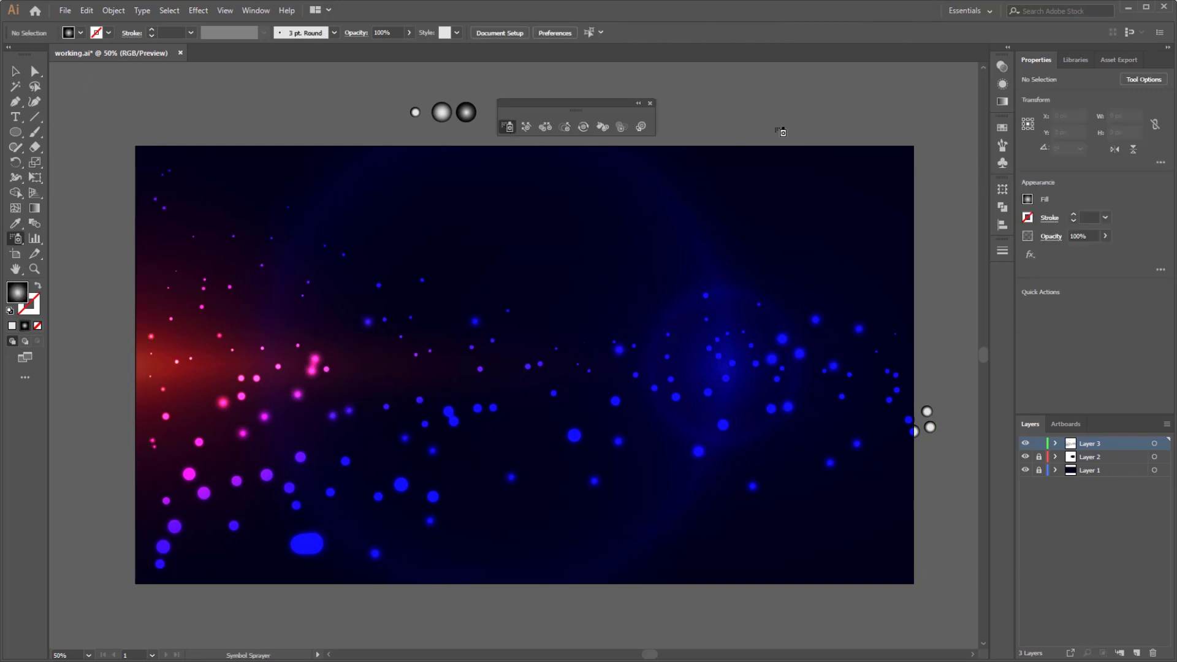
{"action": "left_click", "coordinate": [1003, 163]}
{"action": "left_click", "coordinate": [965, 123]}
{"action": "mouse_move", "coordinate": [468, 297]}
{"action": "left_mouse_down"}
{"action": "mouse_move", "coordinate": [665, 324]}
{"action": "mouse_move", "coordinate": [526, 419]}
{"action": "mouse_move", "coordinate": [321, 458]}
{"action": "mouse_move", "coordinate": [398, 326]}
{"action": "mouse_move", "coordinate": [644, 276]}
{"action": "left_mouse_up"}
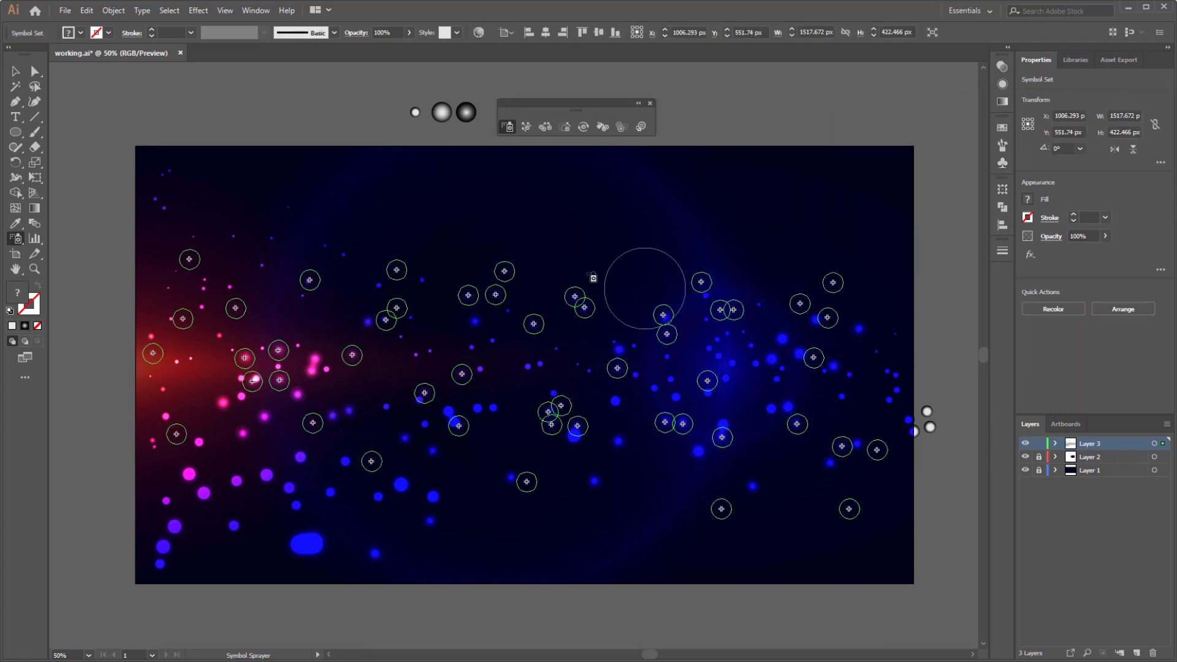
{"action": "left_click", "coordinate": [565, 127]}
{"action": "mouse_move", "coordinate": [583, 447]}
{"action": "left_mouse_down"}
{"action": "mouse_move", "coordinate": [552, 413]}
{"action": "mouse_move", "coordinate": [562, 278]}
{"action": "mouse_move", "coordinate": [199, 273]}
{"action": "mouse_move", "coordinate": [323, 416]}
{"action": "mouse_move", "coordinate": [325, 345]}
{"action": "mouse_move", "coordinate": [181, 418]}
{"action": "mouse_move", "coordinate": [456, 455]}
{"action": "mouse_move", "coordinate": [741, 424]}
{"action": "mouse_move", "coordinate": [809, 439]}
{"action": "mouse_move", "coordinate": [832, 337]}
{"action": "mouse_move", "coordinate": [677, 290]}
{"action": "mouse_move", "coordinate": [588, 306]}
{"action": "mouse_move", "coordinate": [562, 499]}
{"action": "mouse_move", "coordinate": [509, 468]}
{"action": "mouse_move", "coordinate": [448, 369]}
{"action": "mouse_move", "coordinate": [371, 491]}
{"action": "mouse_move", "coordinate": [191, 385]}
{"action": "mouse_move", "coordinate": [380, 417]}
{"action": "left_mouse_up"}
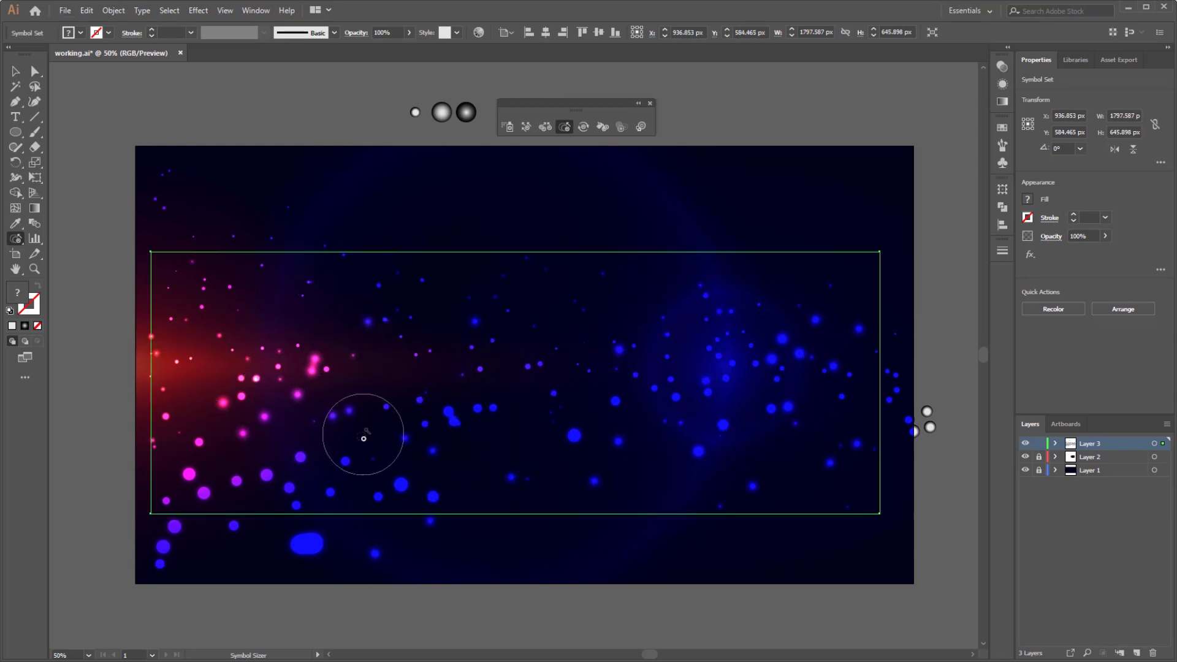
{"action": "key", "text": "v"}
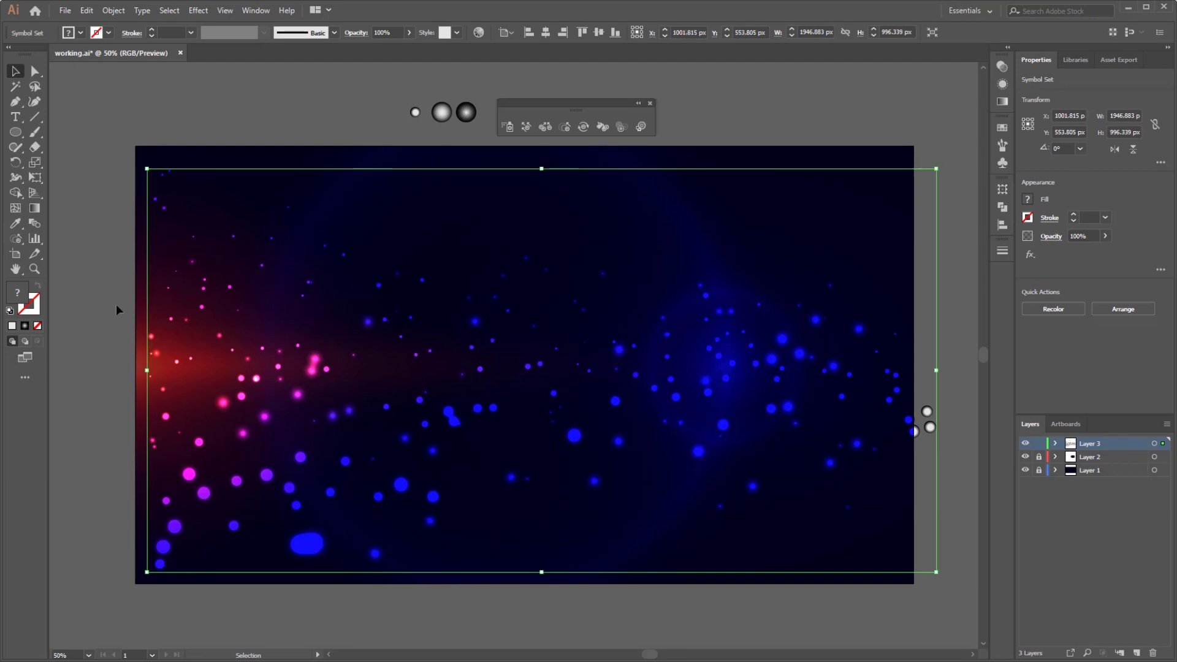
{"action": "left_click", "coordinate": [564, 126]}
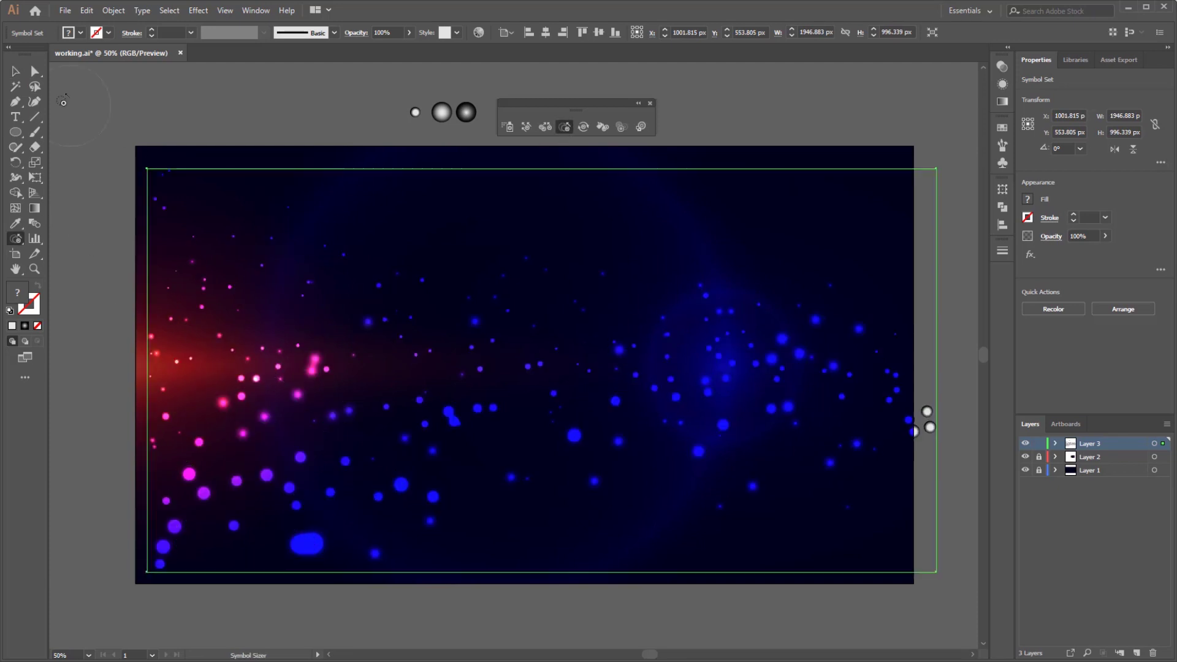
{"action": "left_click", "coordinate": [15, 73]}
{"action": "left_click", "coordinate": [710, 119]}
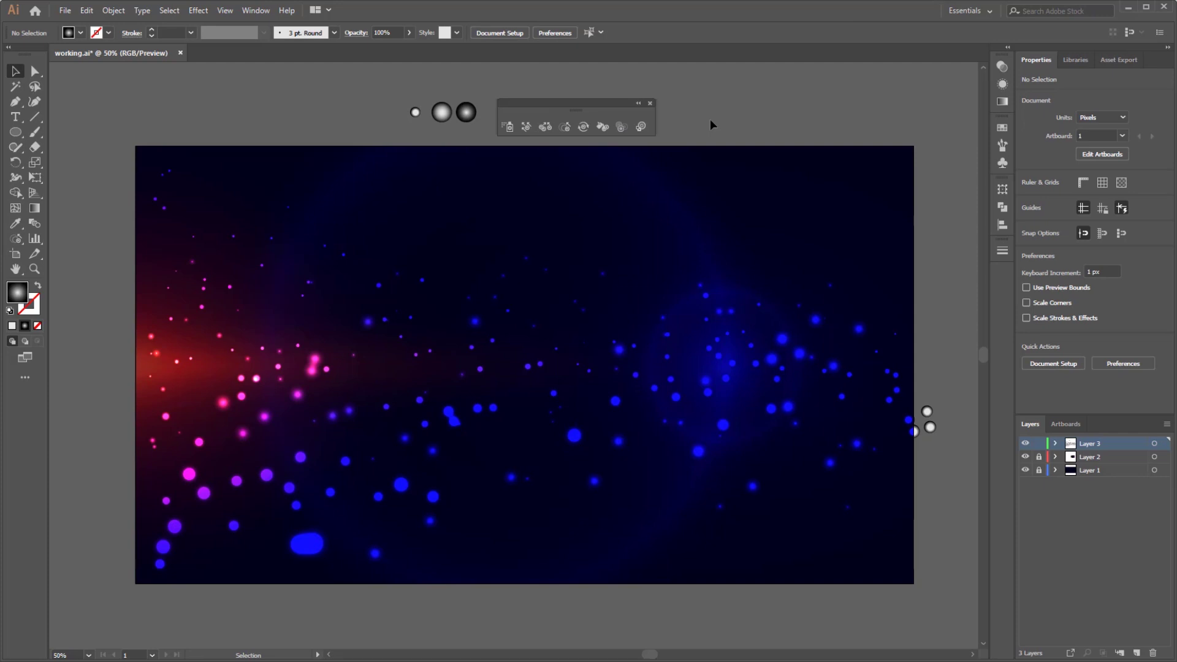
{"action": "scroll", "coordinate": [747, 354], "scroll_direction": "up", "scroll_amount": 4}
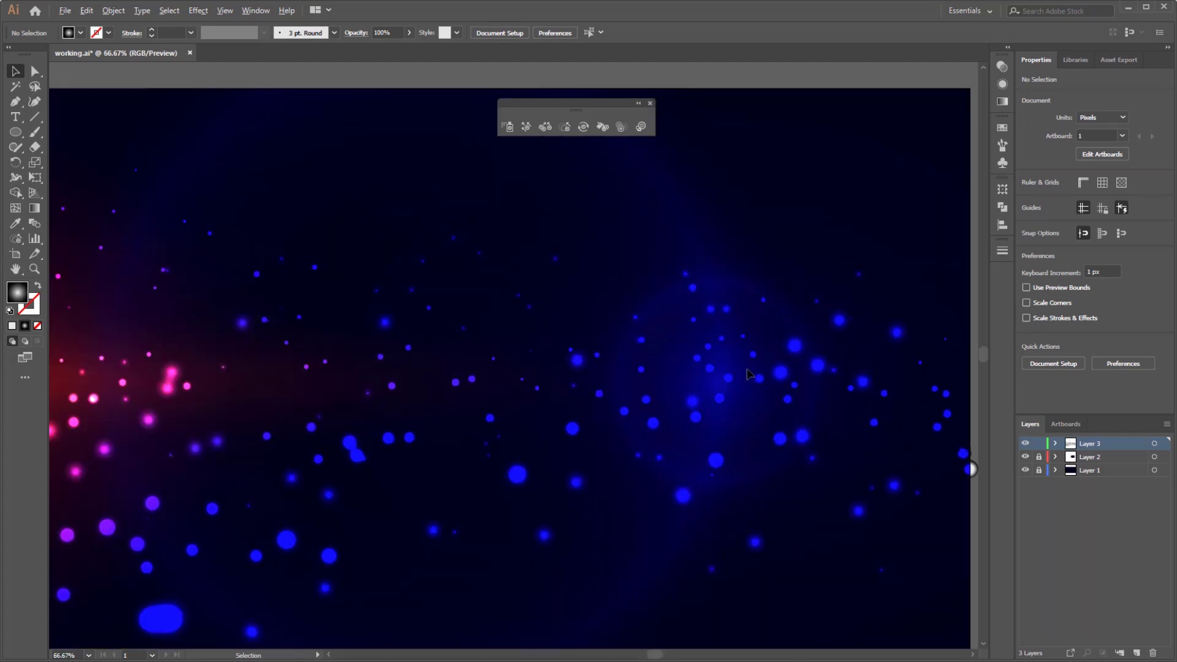
{"action": "left_click_drag", "start_coordinate": [235, 414], "coordinate": [491, 397]}
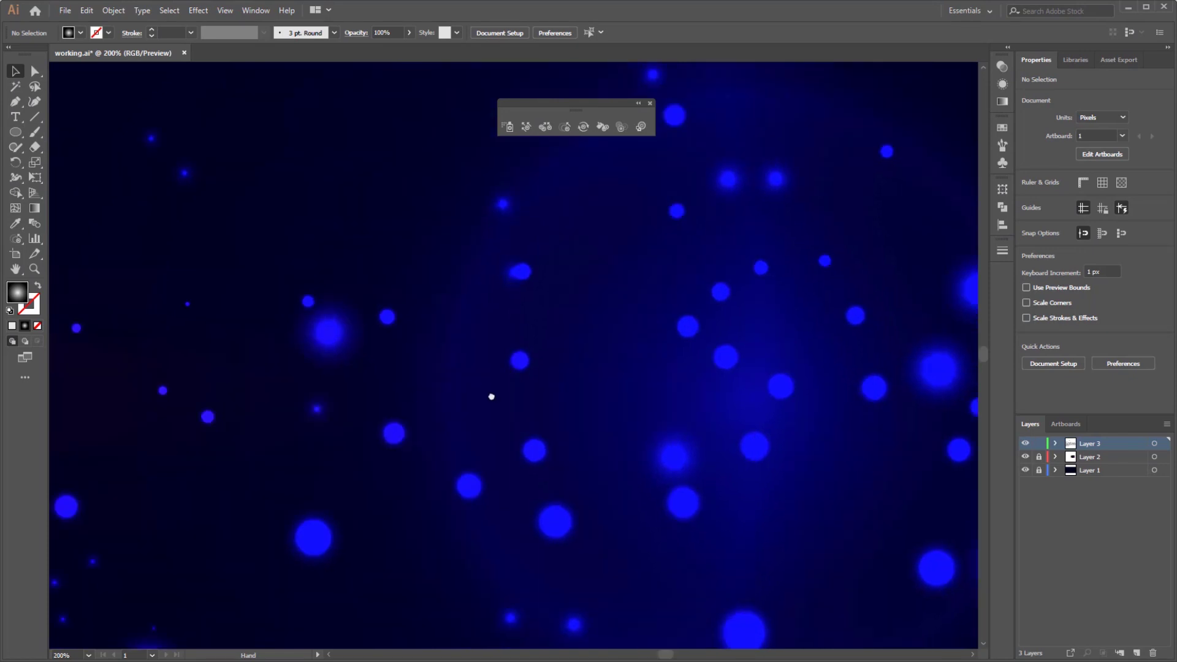
{"action": "left_click_drag", "start_coordinate": [270, 392], "coordinate": [672, 399]}
{"action": "scroll", "coordinate": [554, 373], "scroll_direction": "down", "scroll_amount": 5}
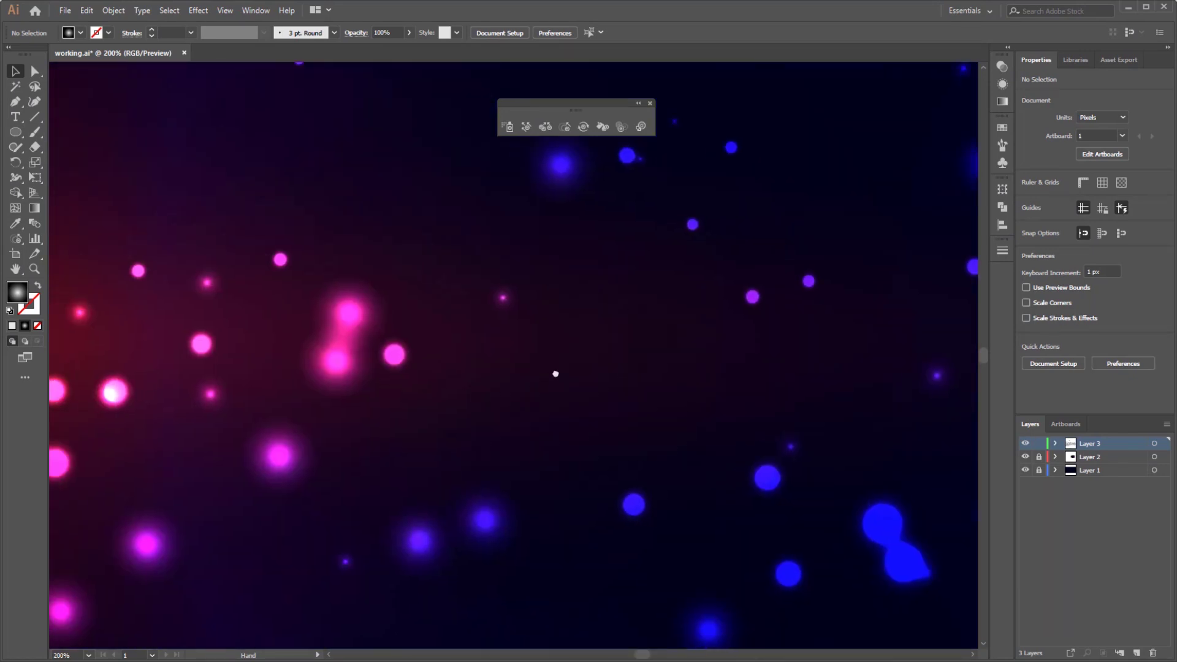